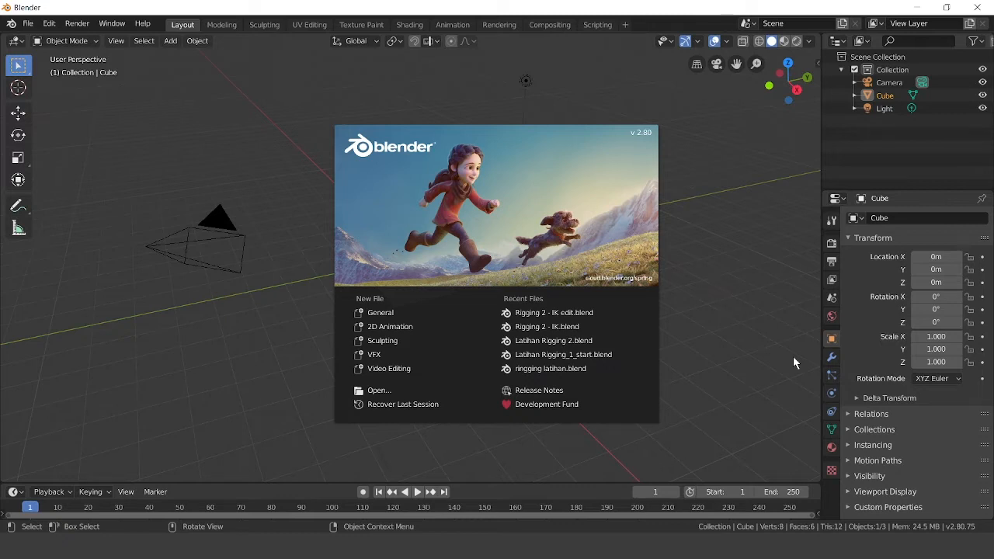
Dismiss the splash screen, switch to the front orthographic view and delete the default cube.
{"action": "left_click", "coordinate": [779, 360]}
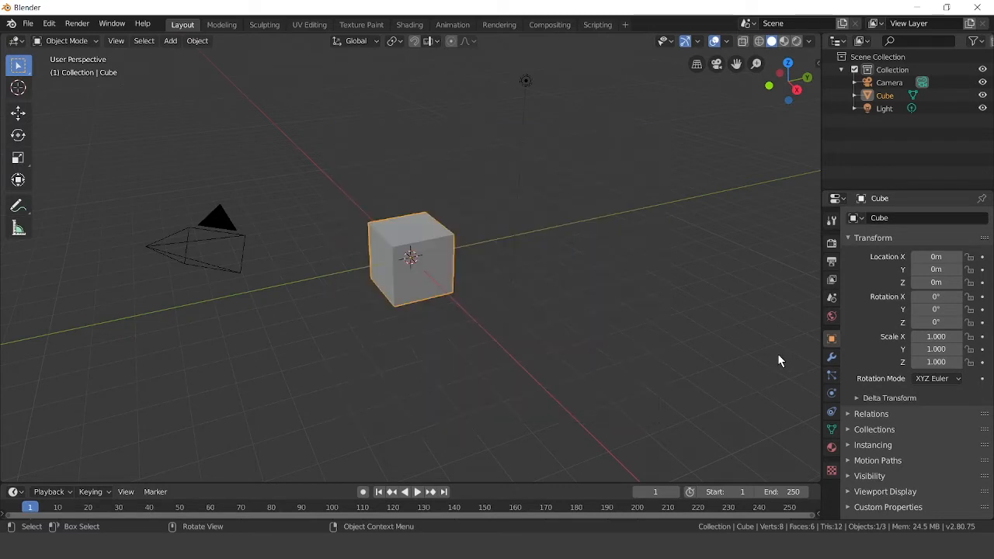
{"action": "key", "text": "KP_1"}
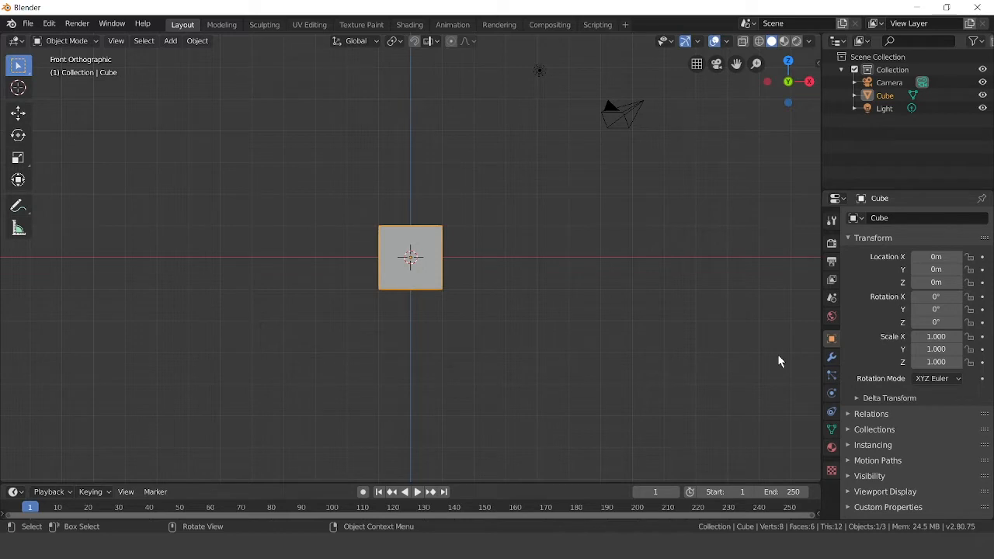
{"action": "scroll", "coordinate": [451, 323], "scroll_direction": "up", "scroll_amount": 4}
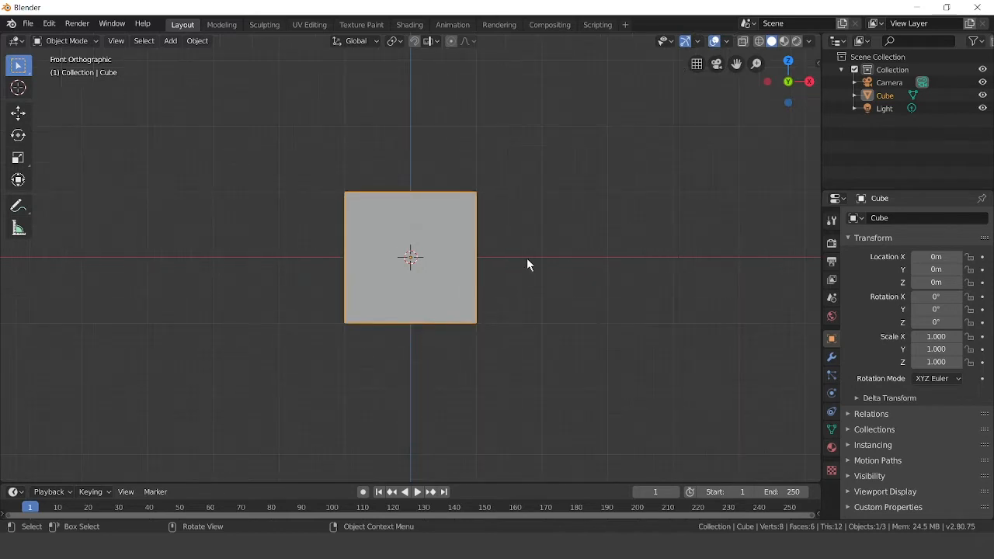
{"action": "middle_click_drag", "start_coordinate": [642, 224], "coordinate": [674, 287], "text": "shift"}
{"action": "key", "text": "Delete"}
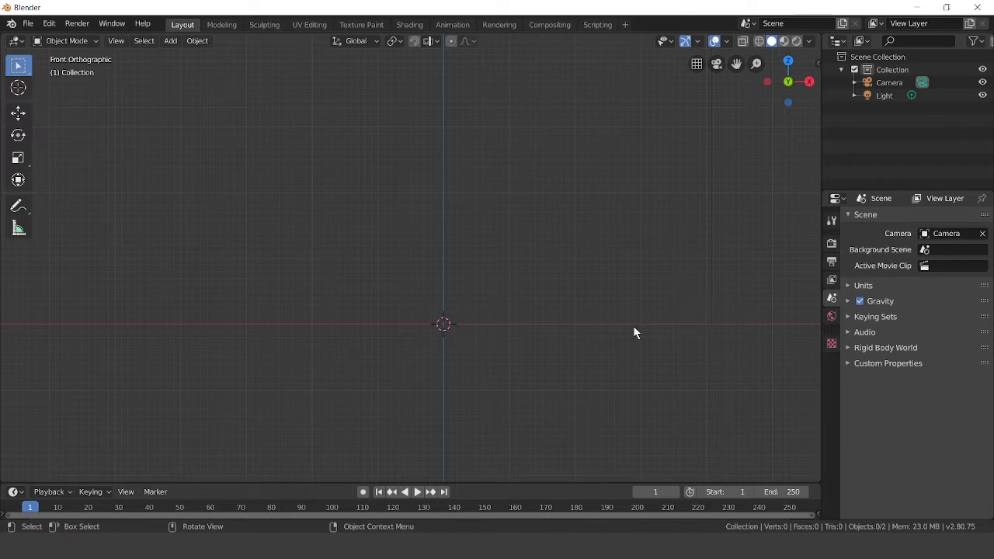
{"action": "middle_click_drag", "start_coordinate": [632, 325], "coordinate": [556, 330], "text": "shift"}
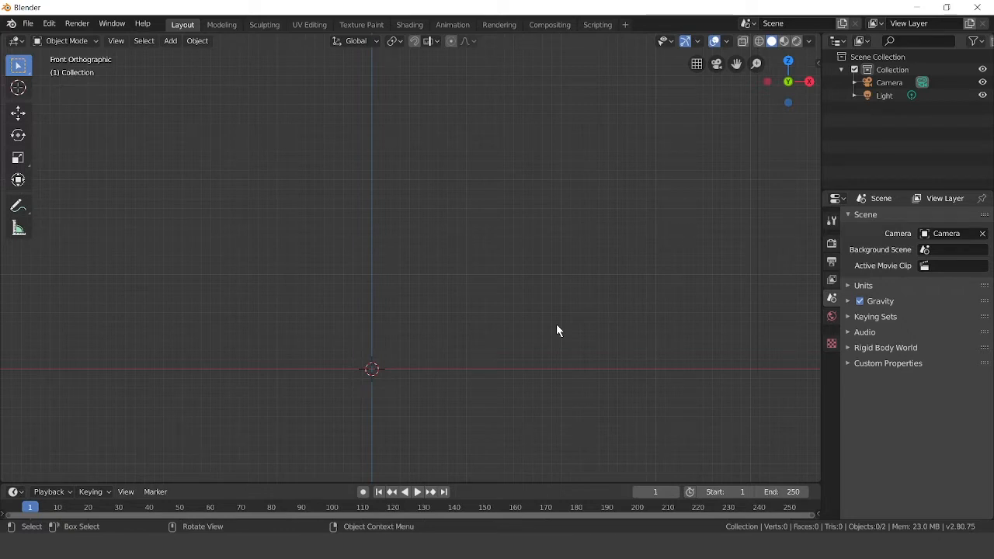
Start the Shortcut VUr key display and shift it with Offset X 1339 and a small positive Offset Y.
{"action": "key", "text": "shift+a"}
{"action": "left_click", "coordinate": [816, 64]}
{"action": "left_click", "coordinate": [813, 127]}
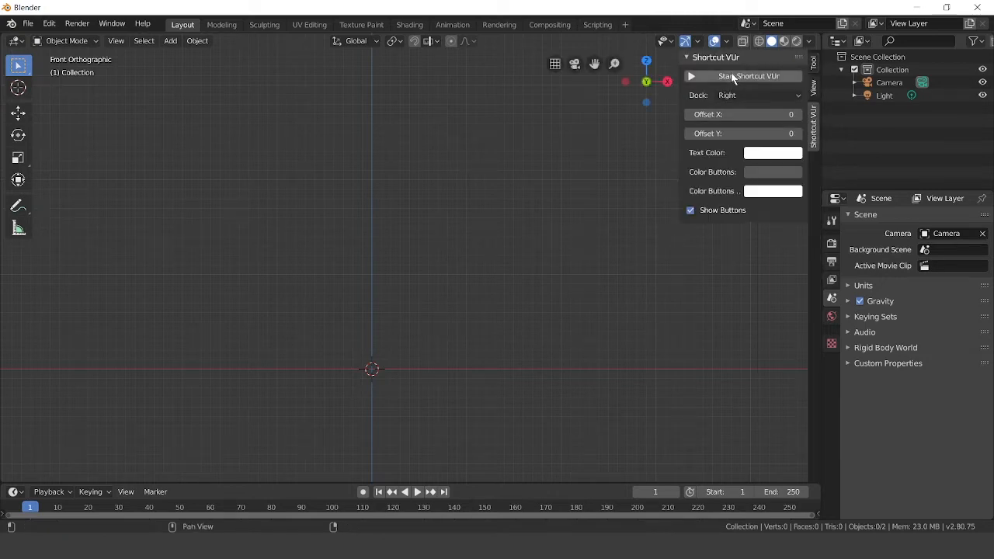
{"action": "left_click", "coordinate": [742, 76]}
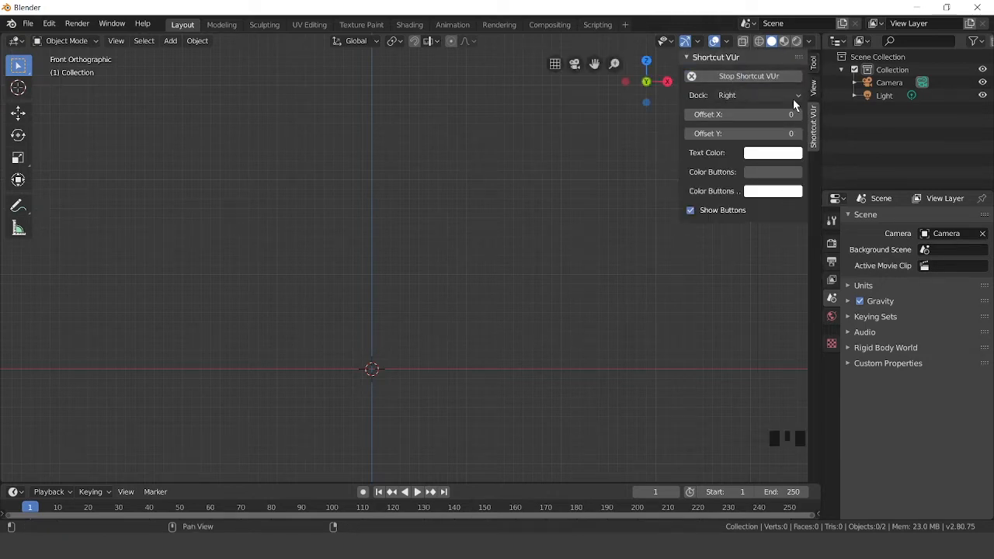
{"action": "left_click_drag", "start_coordinate": [785, 114], "coordinate": [876, 115]}
{"action": "left_click_drag", "start_coordinate": [778, 134], "coordinate": [797, 134]}
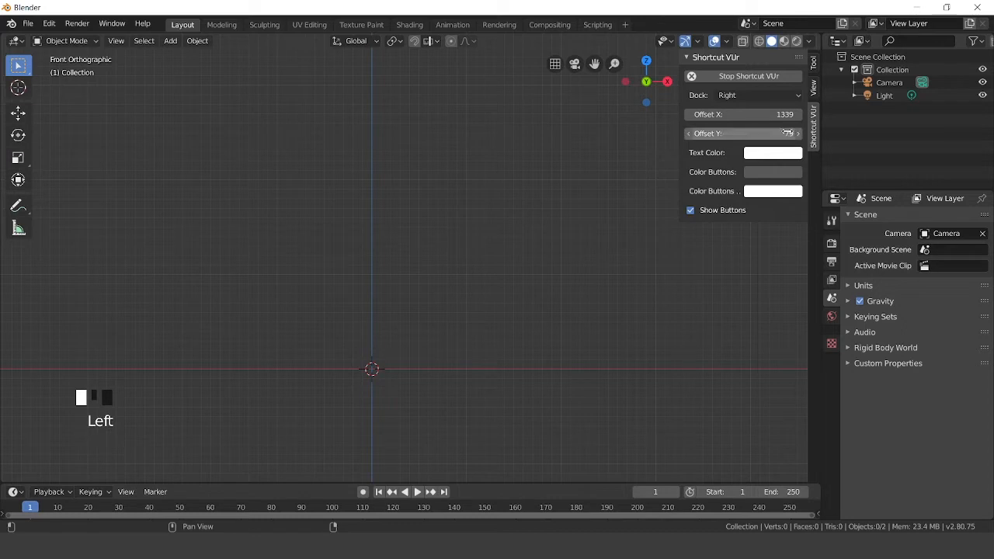
{"action": "key", "text": "n"}
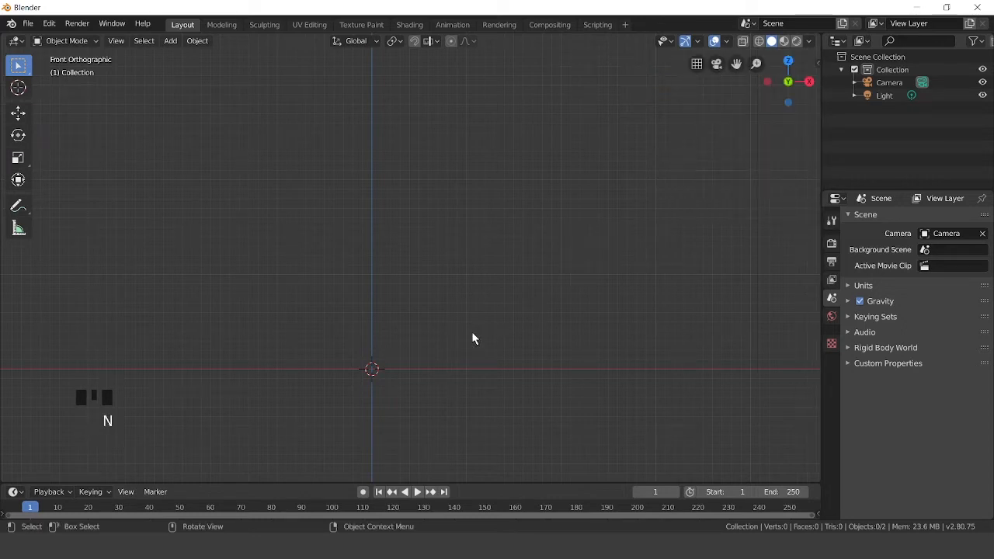
Add a cylinder mesh and move it up along Z by about 1.017 m so its base sits on the ground line.
{"action": "key", "text": "shift+a"}
{"action": "mouse_move", "coordinate": [484, 284]}
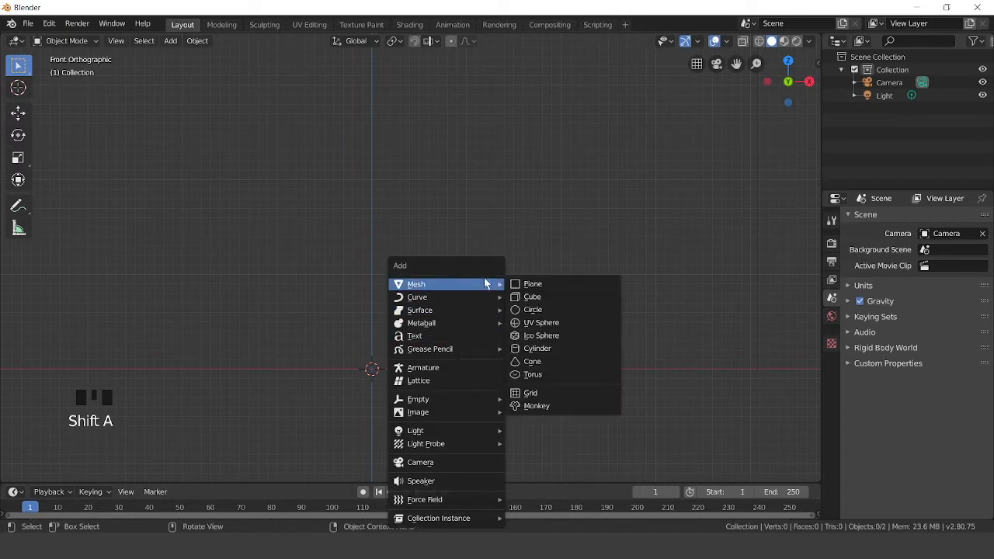
{"action": "left_click", "coordinate": [542, 349]}
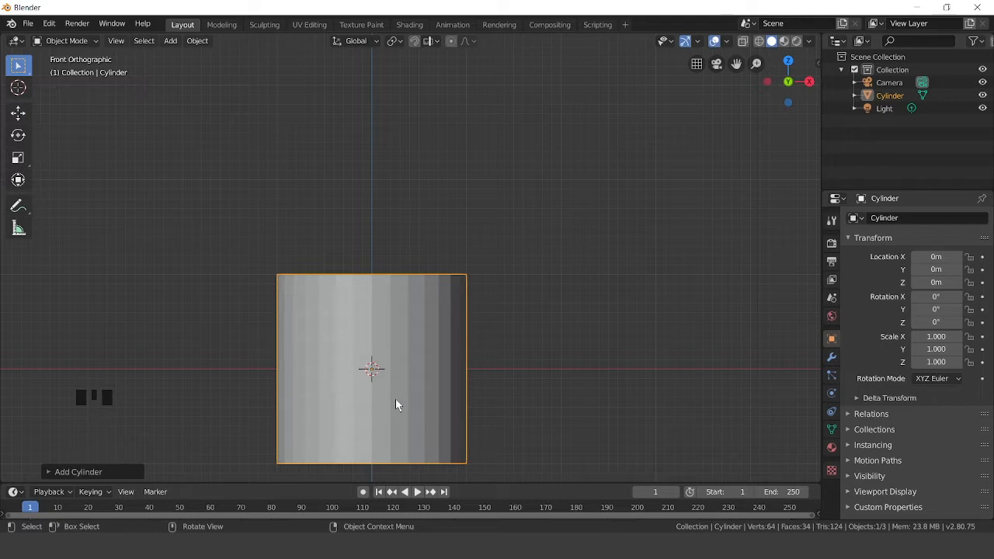
{"action": "key", "text": "g"}
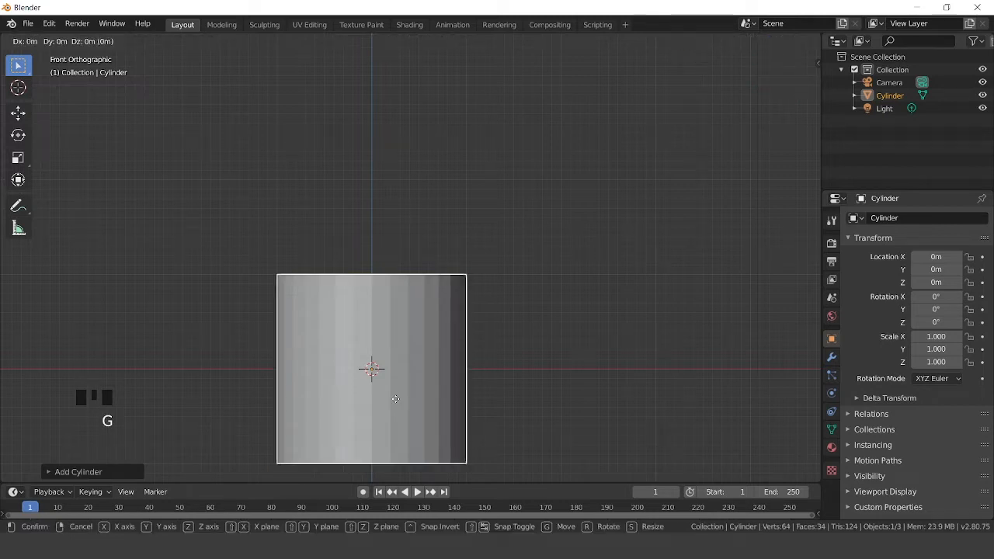
{"action": "key", "text": "z"}
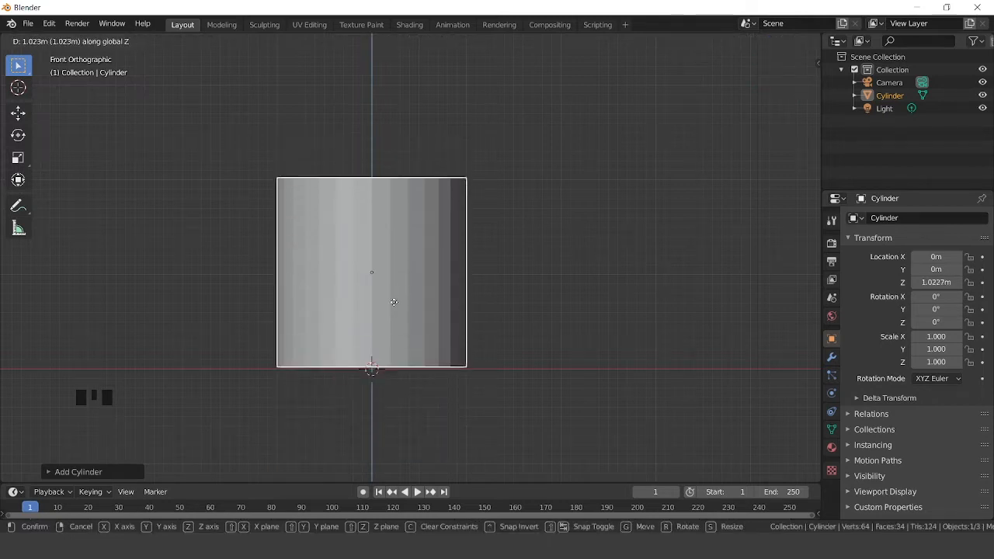
{"action": "left_click", "coordinate": [394, 306]}
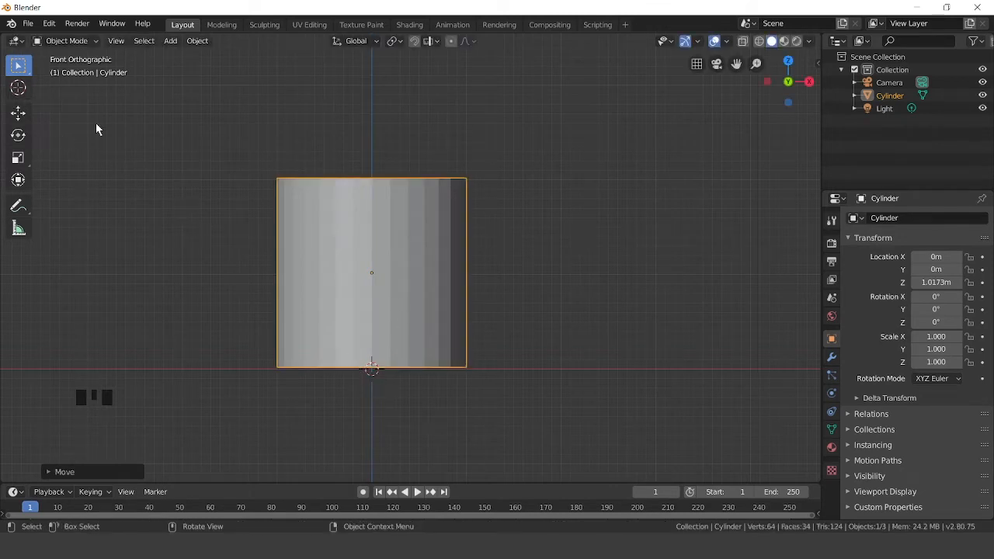
{"action": "left_click", "coordinate": [22, 90]}
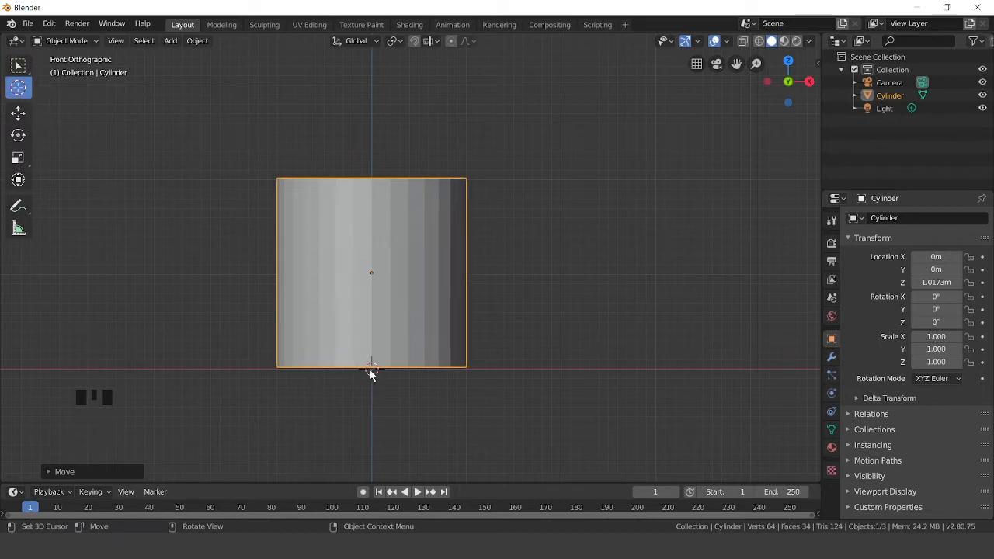
{"action": "scroll", "coordinate": [366, 375], "scroll_direction": "up", "scroll_amount": 3}
{"action": "middle_click_drag", "start_coordinate": [389, 366], "coordinate": [471, 346], "text": "shift"}
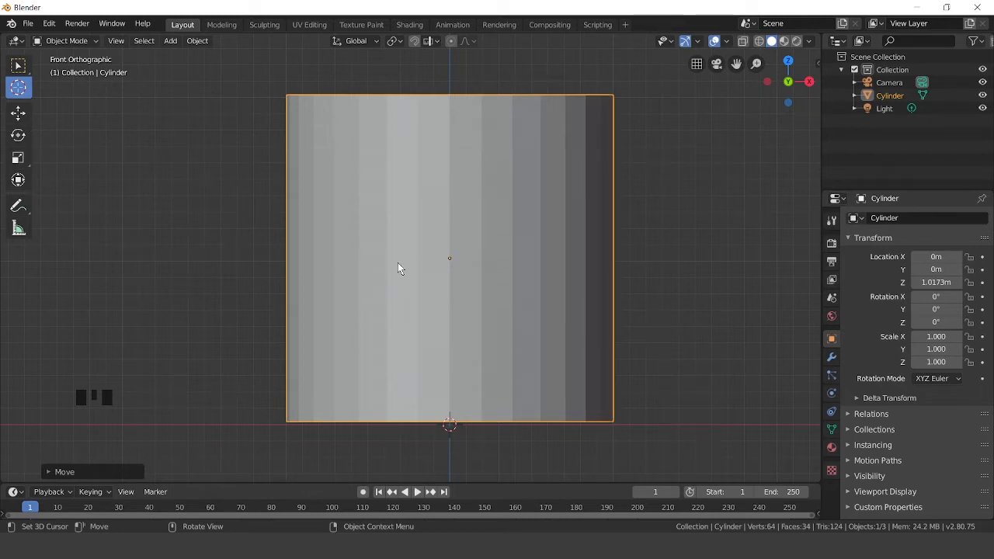
{"action": "left_click", "coordinate": [17, 69]}
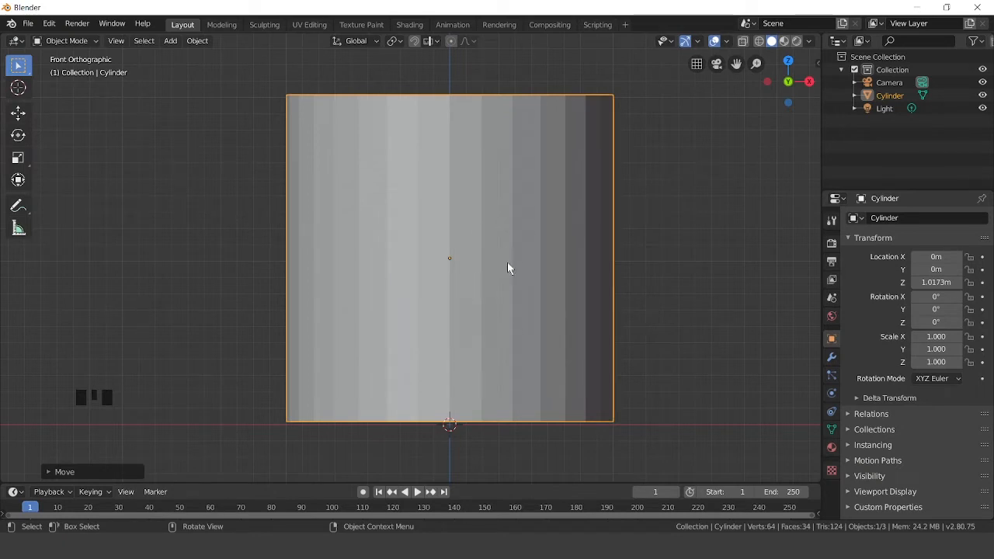
Add an armature at the 3D cursor on the cylinder's base.
{"action": "mouse_move", "coordinate": [621, 220]}
{"action": "middle_mouse_down", "text": "shift"}
{"action": "mouse_move", "coordinate": [594, 247]}
{"action": "mouse_move", "coordinate": [626, 238]}
{"action": "middle_mouse_up", "text": "shift"}
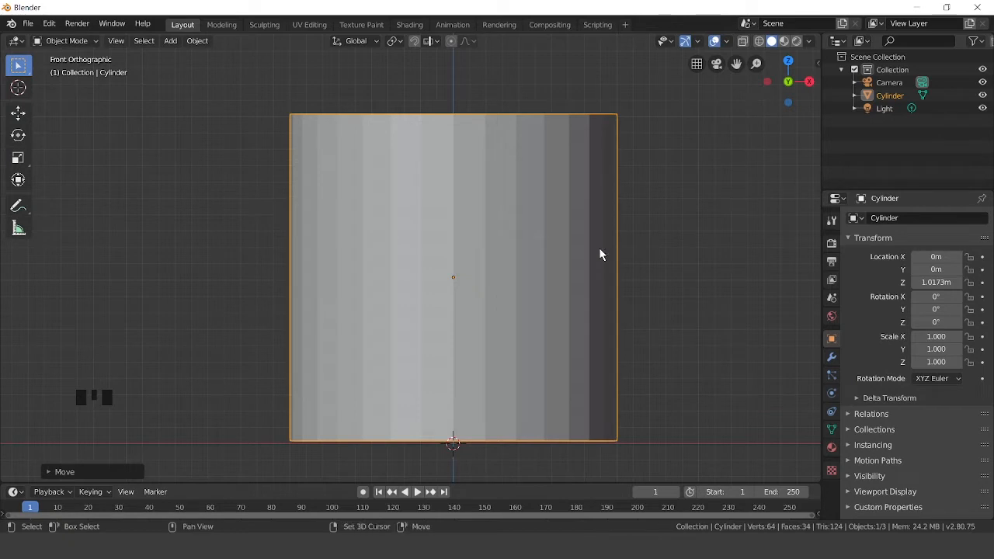
{"action": "key", "text": "shift+a"}
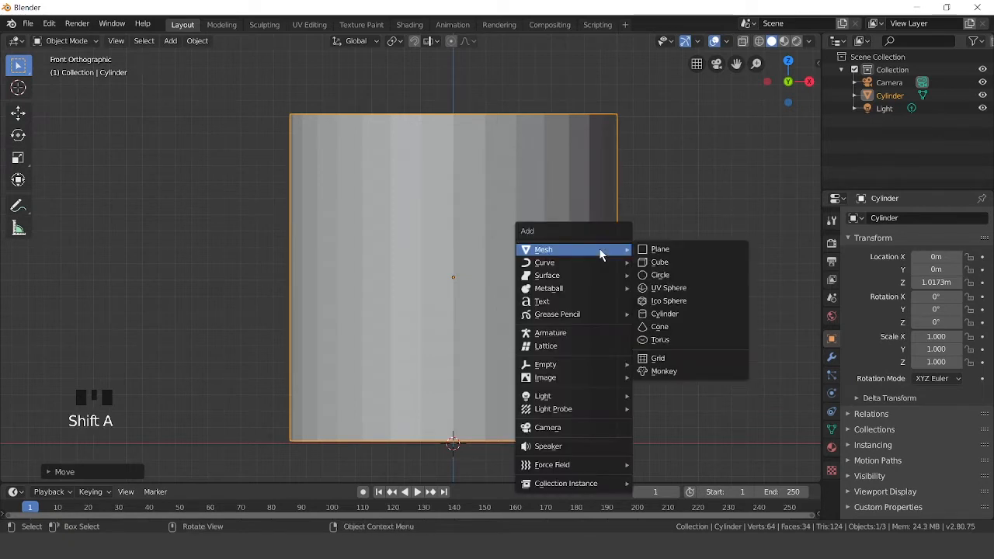
{"action": "left_click", "coordinate": [587, 333]}
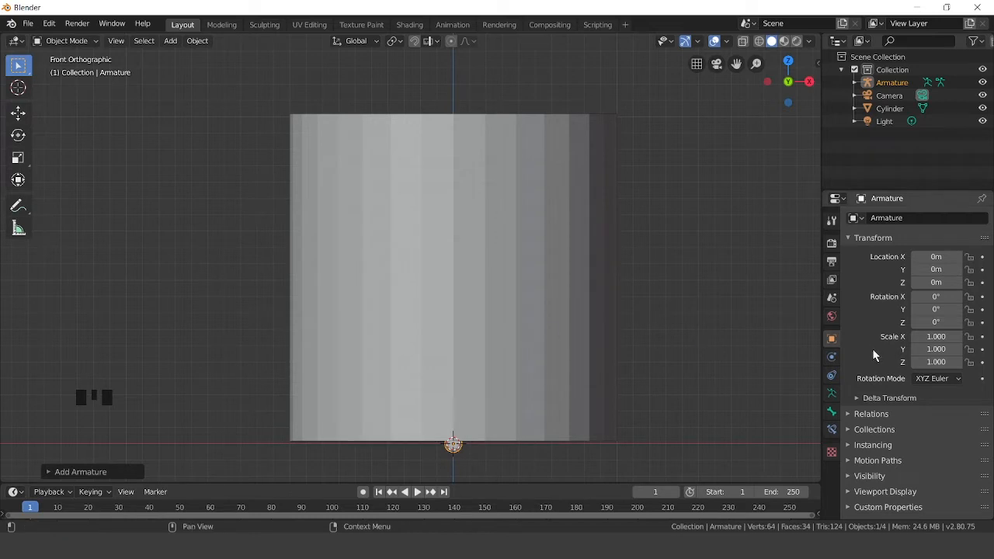
Enable In Front in the armature's viewport display settings so the bone shows through the cylinder.
{"action": "scroll", "coordinate": [872, 348], "scroll_direction": "down", "scroll_amount": 1}
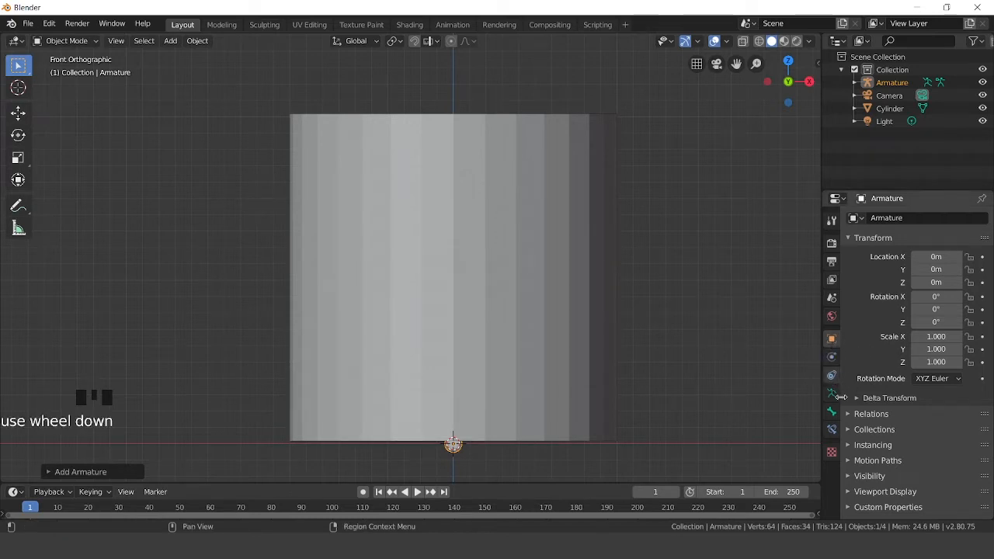
{"action": "left_click", "coordinate": [855, 494]}
{"action": "scroll", "coordinate": [882, 446], "scroll_direction": "down", "scroll_amount": 3}
{"action": "scroll", "coordinate": [882, 447], "scroll_direction": "down", "scroll_amount": 2}
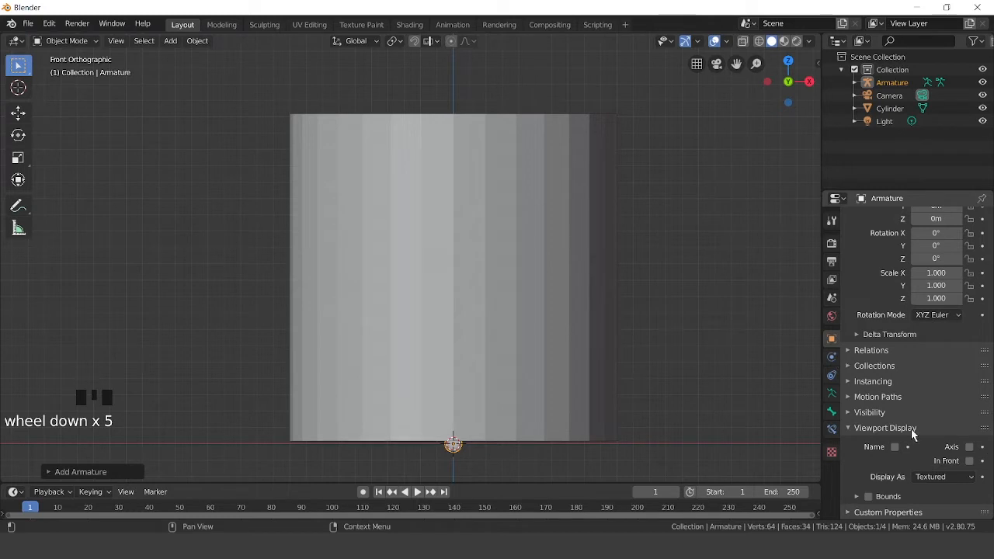
{"action": "left_click", "coordinate": [968, 461]}
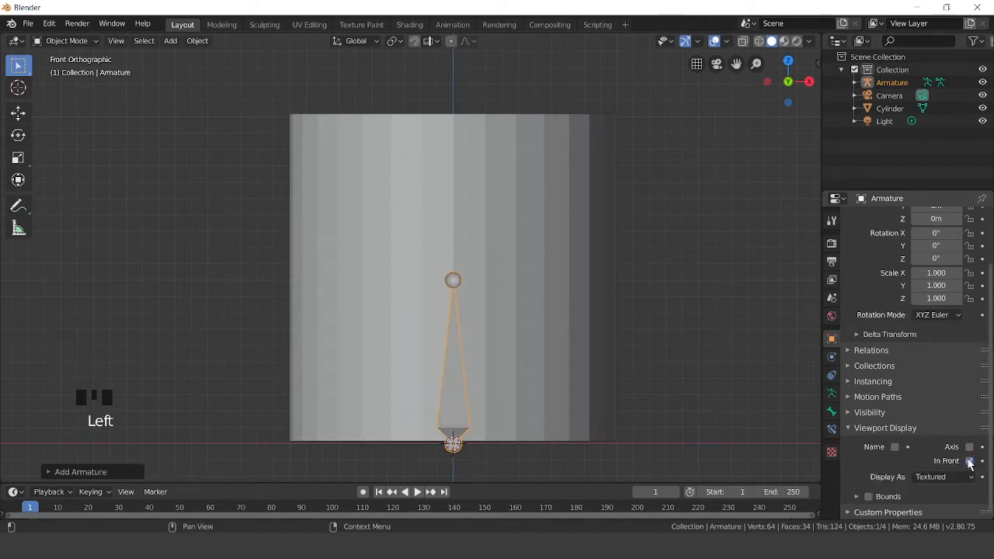
{"action": "middle_click_drag", "start_coordinate": [579, 208], "coordinate": [540, 306]}
{"action": "key", "text": "KP_1"}
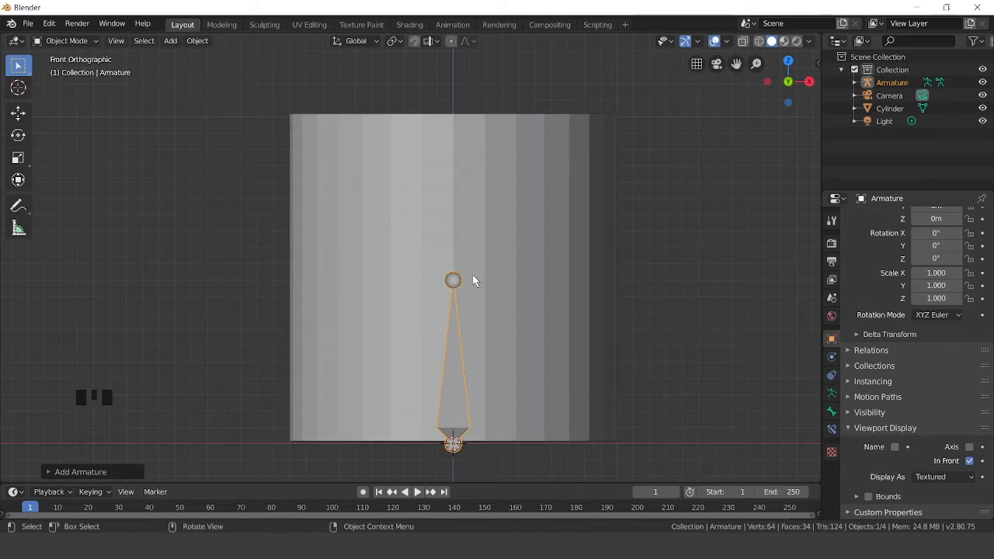
Scale the armature uniformly to about 1.997 so the bone spans the cylinder's height, and deselect it.
{"action": "key", "text": "s"}
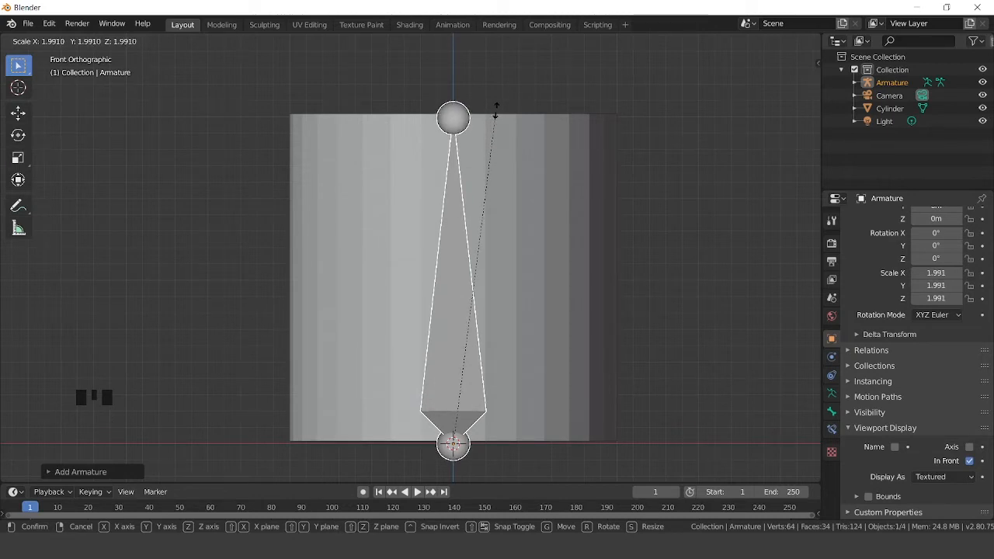
{"action": "left_click", "coordinate": [495, 116]}
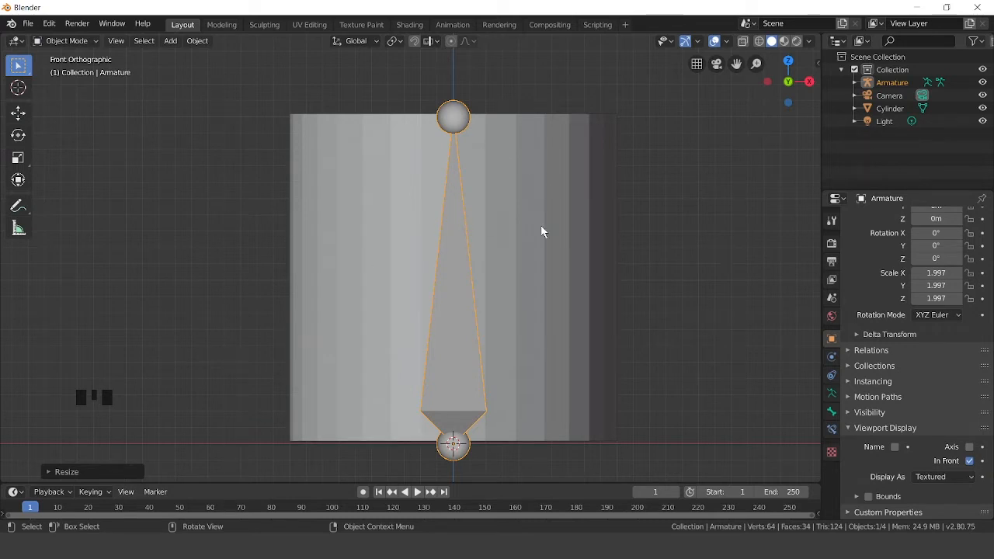
{"action": "scroll", "coordinate": [541, 228], "scroll_direction": "down", "scroll_amount": 2}
{"action": "left_click", "coordinate": [596, 223]}
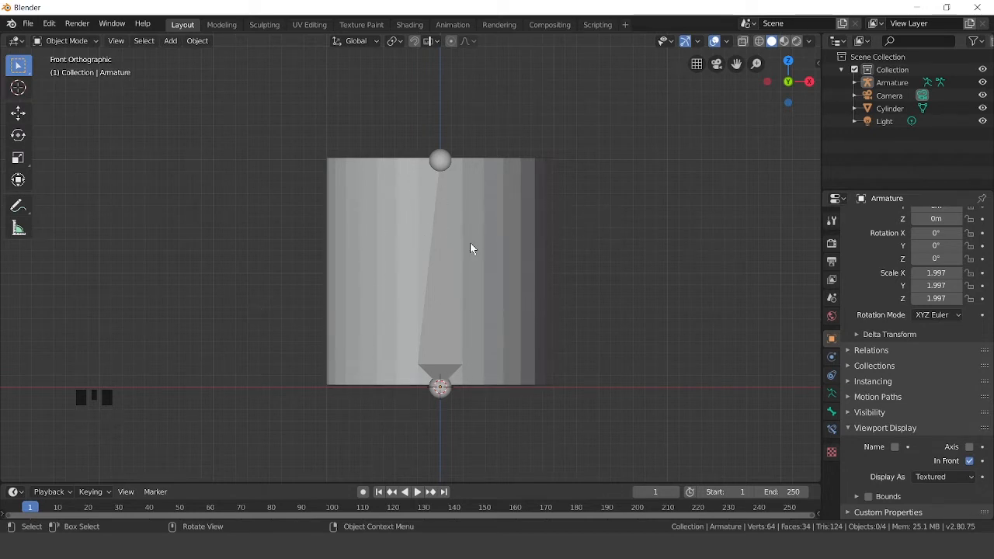
{"action": "scroll", "coordinate": [358, 318], "scroll_direction": "up", "scroll_amount": 1}
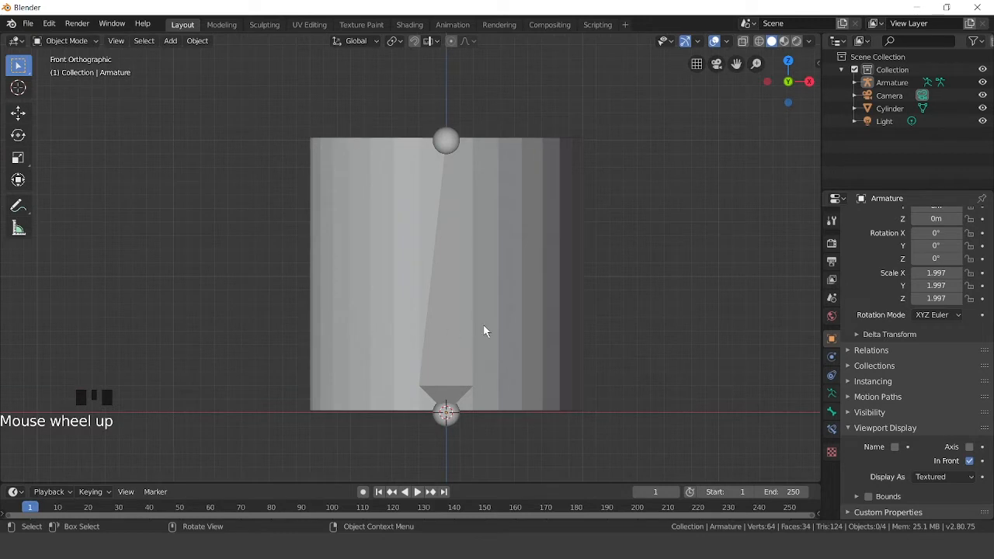
Select the cylinder and add the armature as the active object, then parent the cylinder to it with the Bone option.
{"action": "left_click", "coordinate": [546, 225]}
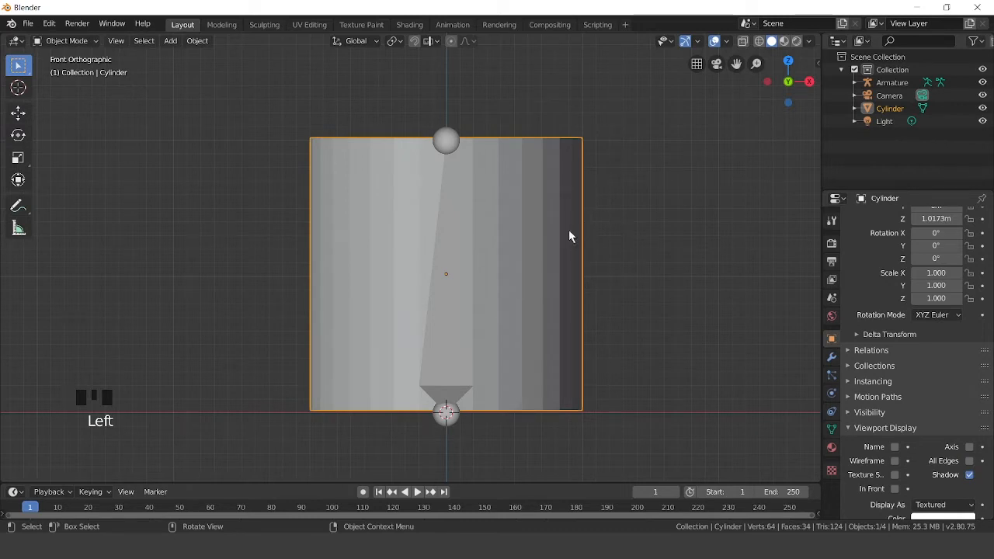
{"action": "key", "text": "shift"}
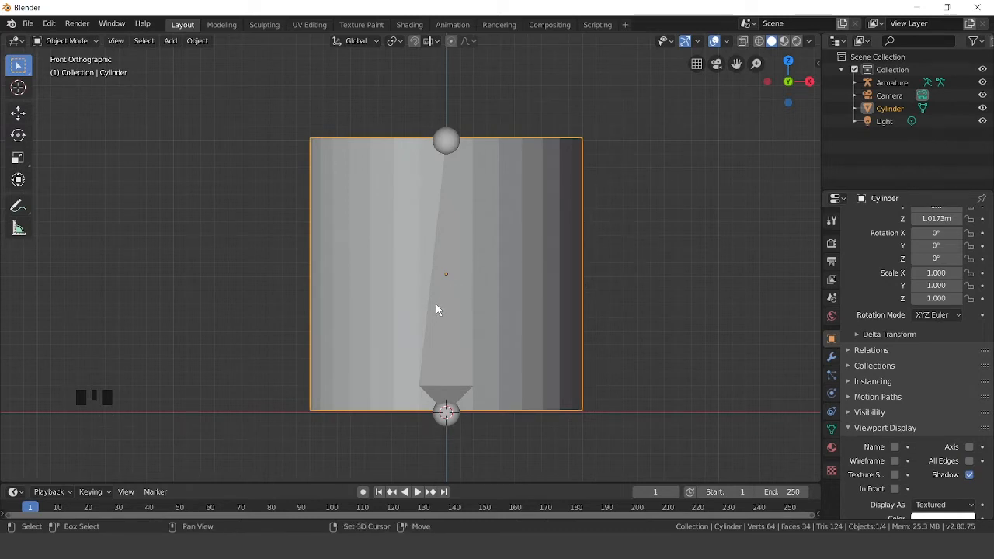
{"action": "left_click", "coordinate": [436, 309], "text": "shift"}
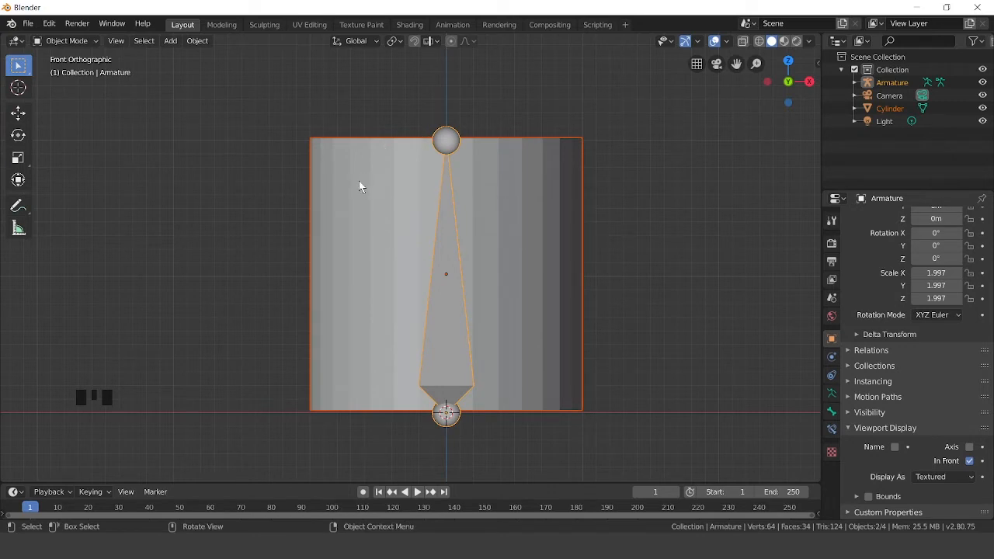
{"action": "key", "text": "ctrl+p"}
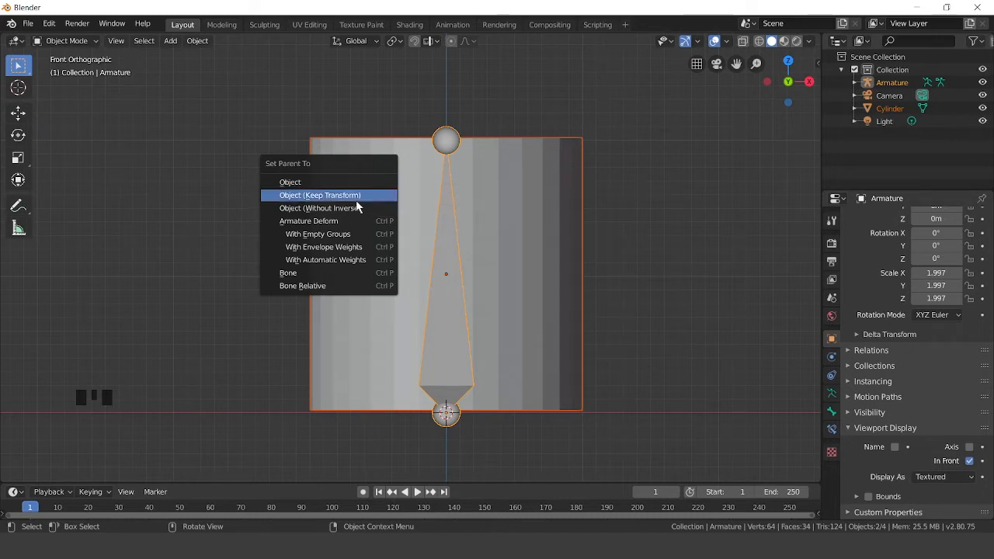
{"action": "left_click", "coordinate": [336, 278]}
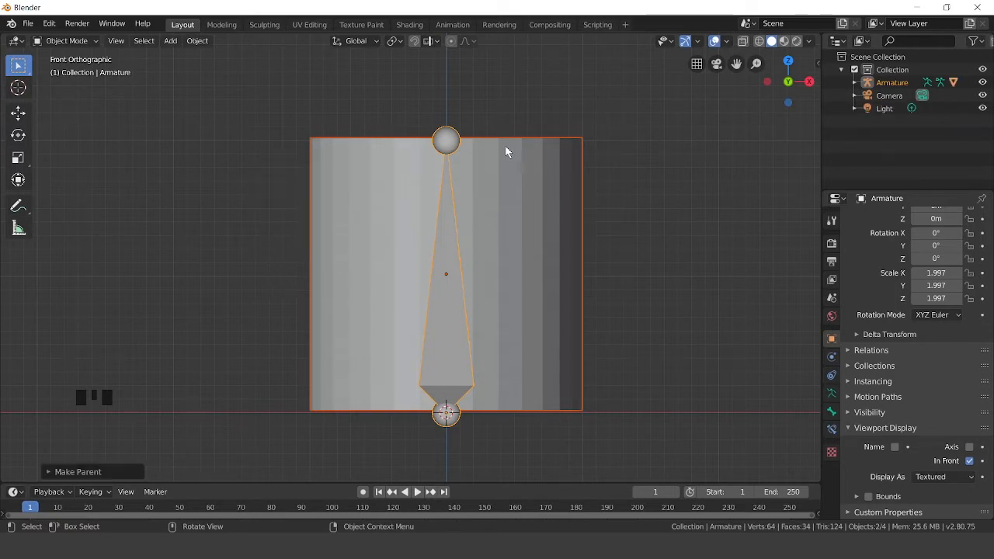
Select only the armature, move it freely as a test of the parenting, and undo the move.
{"action": "left_click", "coordinate": [433, 141]}
{"action": "left_click", "coordinate": [438, 214]}
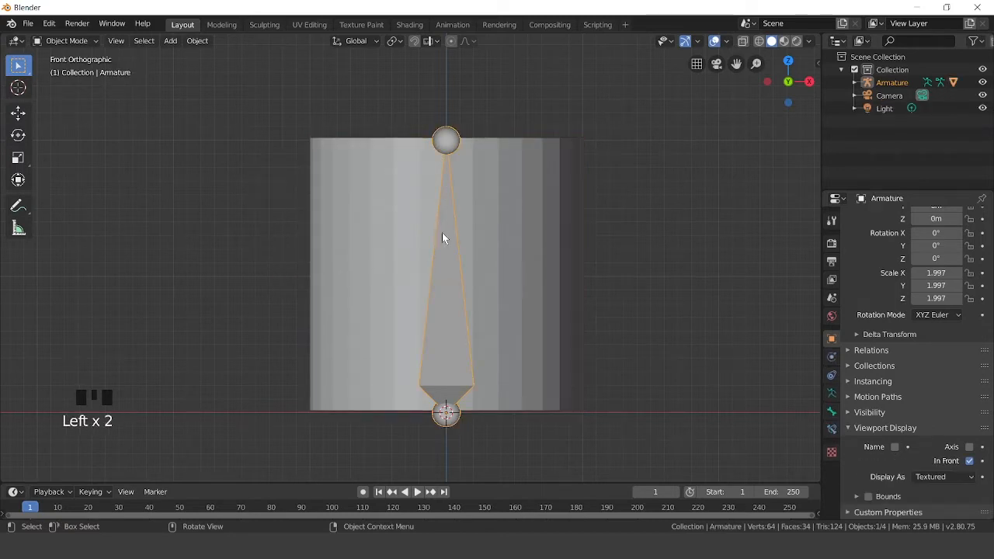
{"action": "key", "text": "g"}
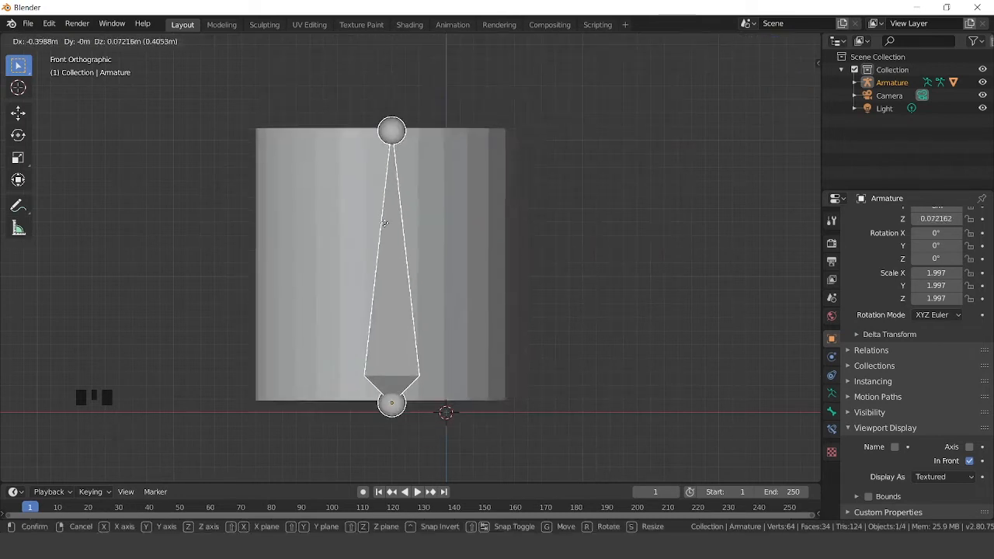
{"action": "left_click", "coordinate": [510, 255]}
{"action": "key", "text": "ctrl+z"}
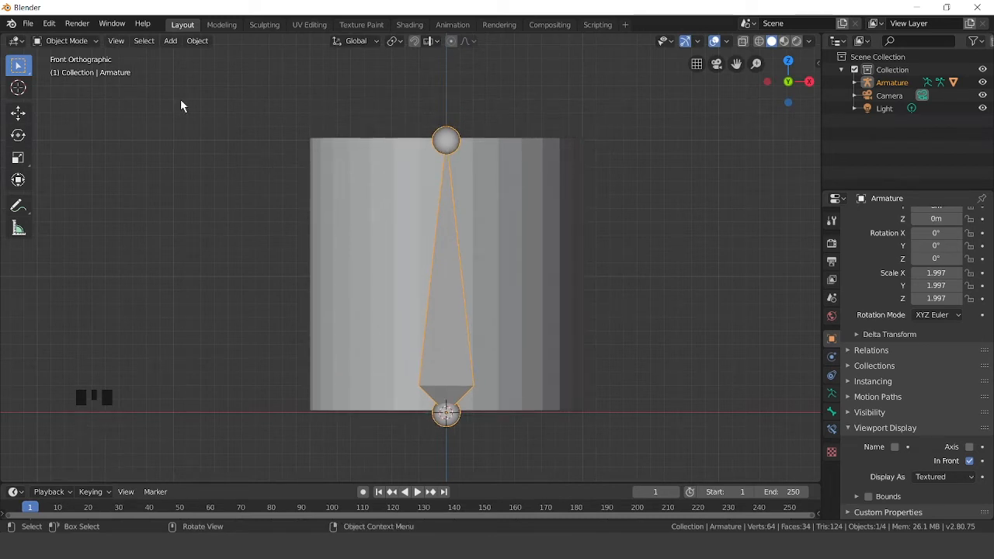
Switch the armature to Pose Mode, select its bone and rotate it very slightly counterclockwise in the front view.
{"action": "left_click", "coordinate": [64, 42]}
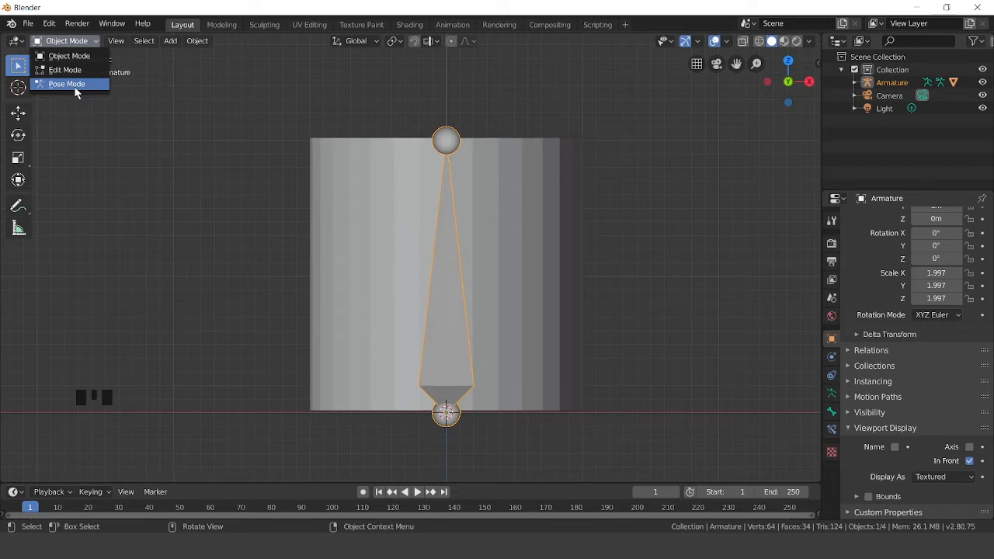
{"action": "left_click", "coordinate": [69, 33]}
{"action": "left_click", "coordinate": [70, 41]}
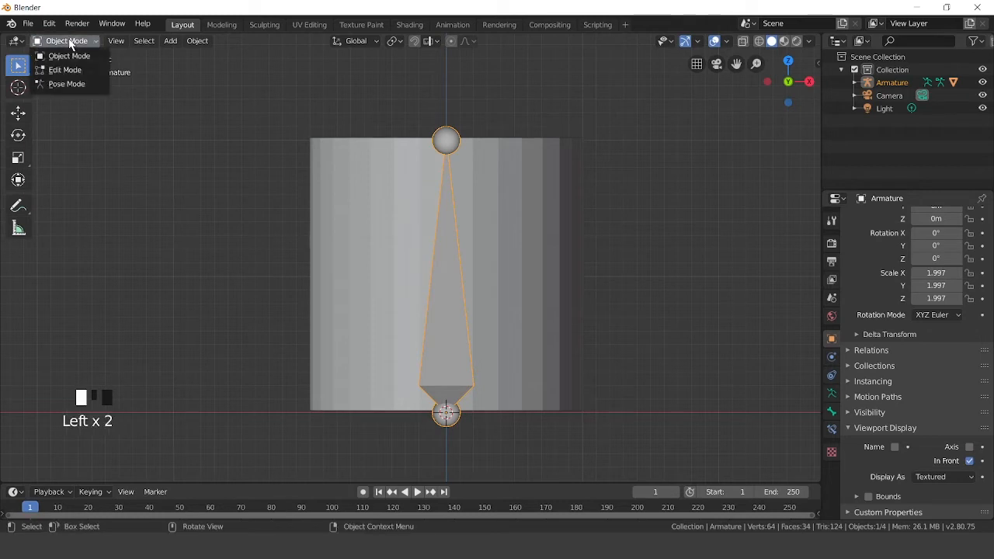
{"action": "left_click", "coordinate": [65, 83]}
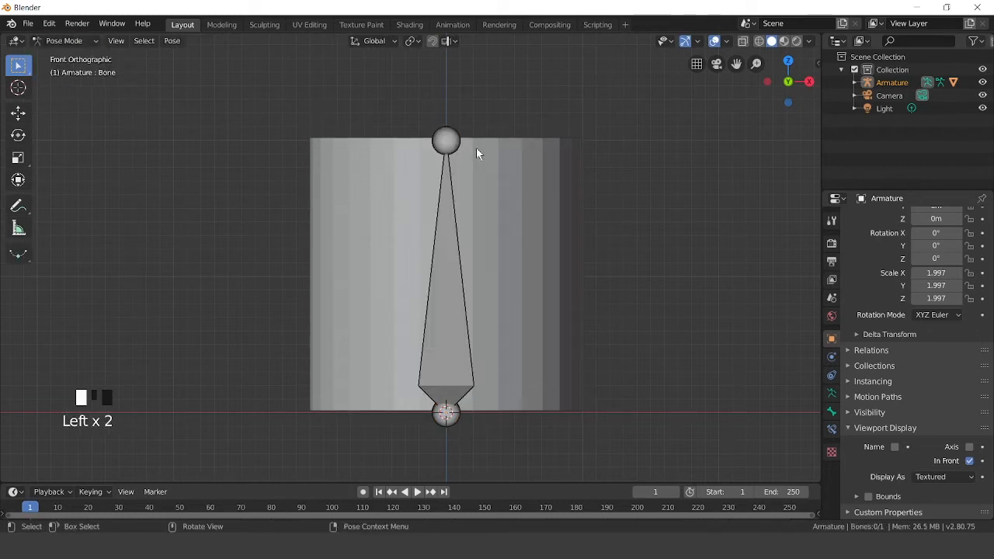
{"action": "left_click", "coordinate": [446, 143]}
{"action": "left_click", "coordinate": [446, 145]}
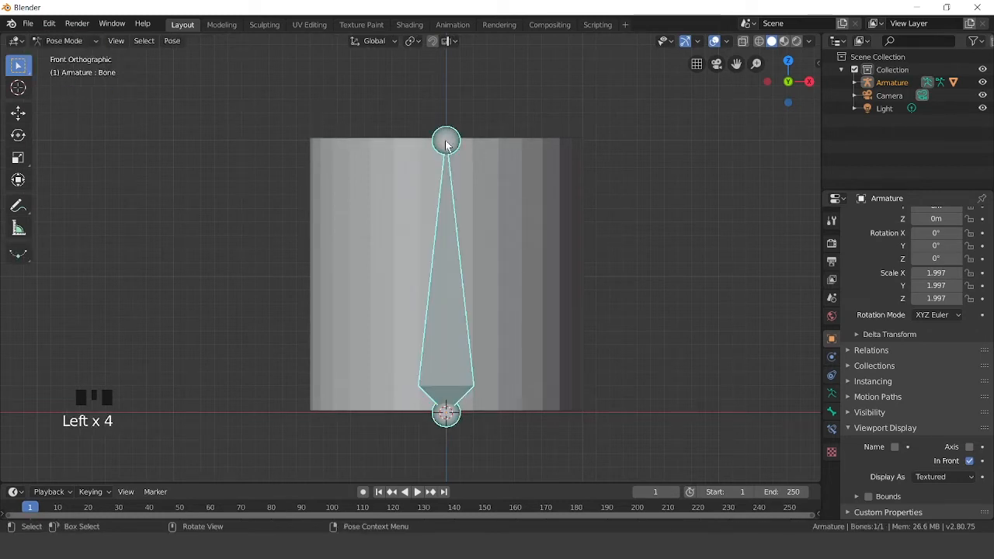
{"action": "key", "text": "r"}
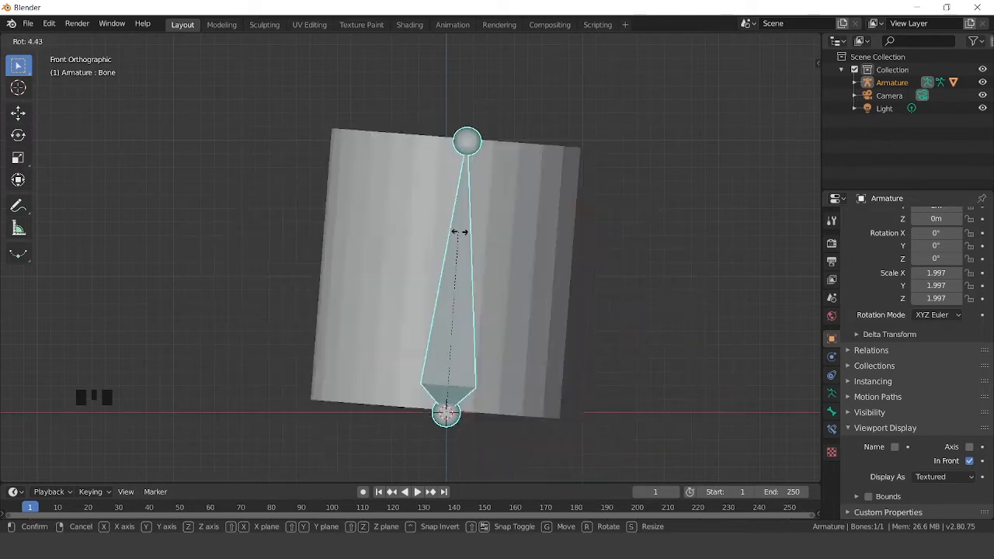
{"action": "left_click", "coordinate": [491, 243]}
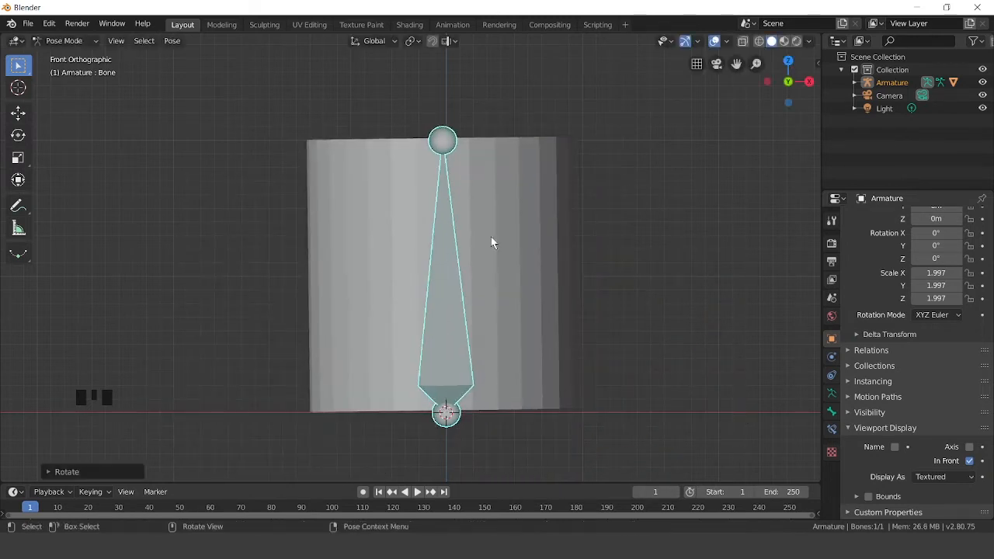
Place the 3D cursor on the red X axis in the empty space to the right of the rigged cylinder.
{"action": "scroll", "coordinate": [539, 237], "scroll_direction": "down", "scroll_amount": 5}
{"action": "middle_click_drag", "start_coordinate": [701, 235], "coordinate": [559, 248], "text": "shift"}
{"action": "scroll", "coordinate": [473, 291], "scroll_direction": "up", "scroll_amount": 1}
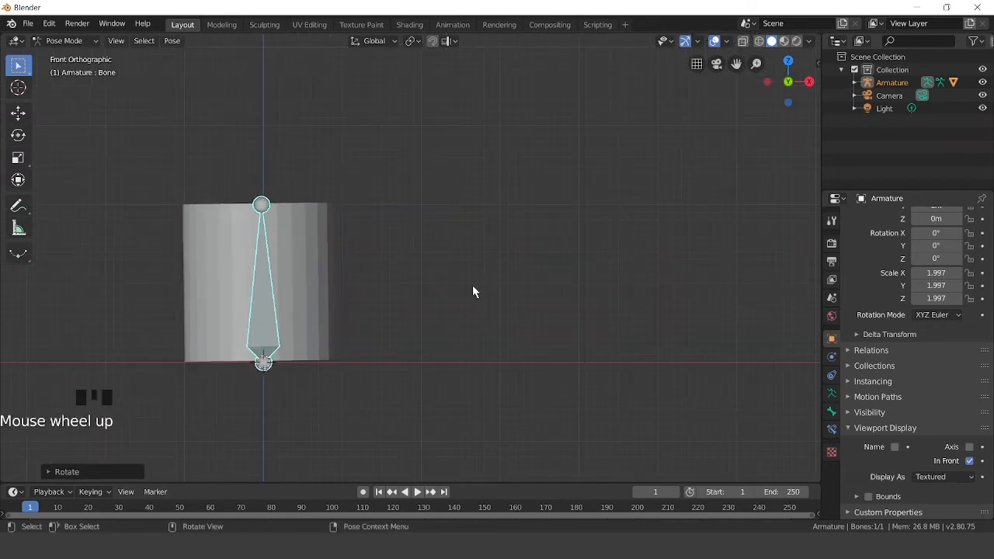
{"action": "scroll", "coordinate": [475, 290], "scroll_direction": "up", "scroll_amount": 2}
{"action": "left_click", "coordinate": [18, 87]}
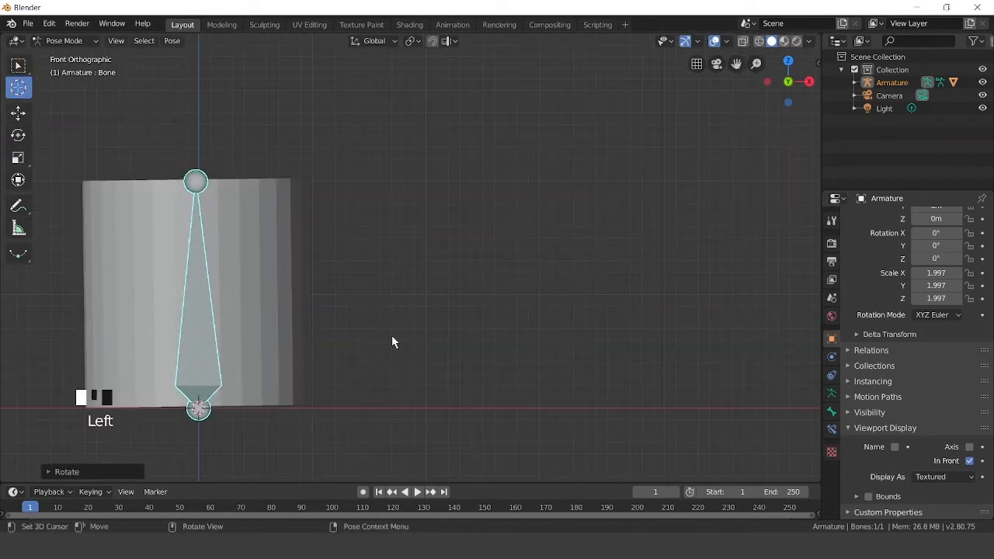
{"action": "left_click", "coordinate": [510, 405]}
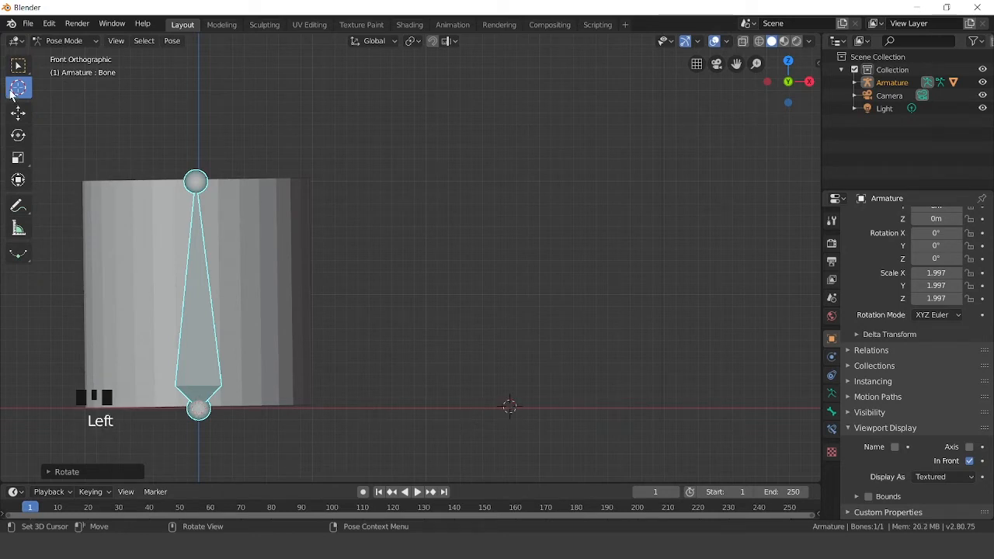
{"action": "left_click", "coordinate": [509, 409]}
Return the armature to Object Mode and add a second mesh cylinder at the 3D cursor.
{"action": "middle_click_drag", "start_coordinate": [570, 379], "coordinate": [488, 320], "text": "shift"}
{"action": "left_click", "coordinate": [73, 40]}
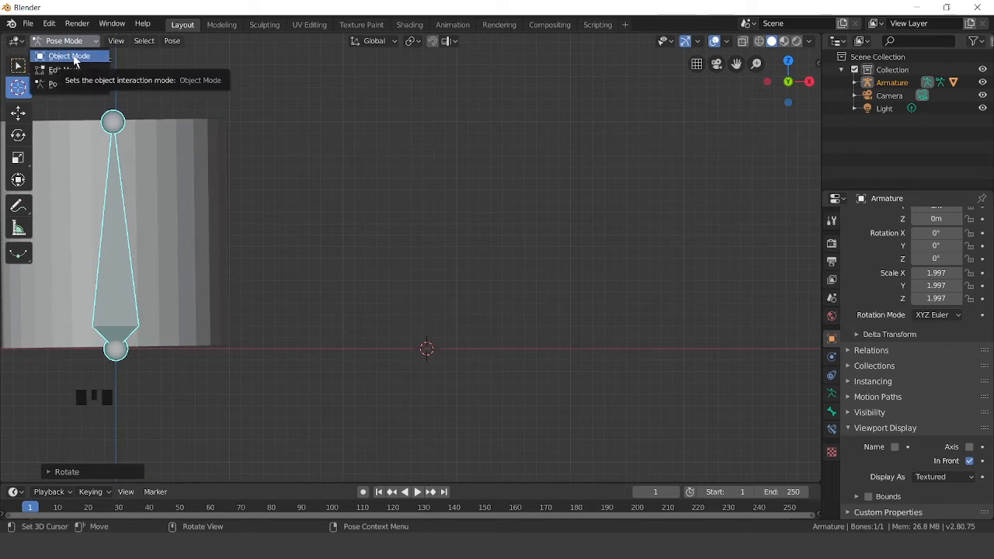
{"action": "left_click", "coordinate": [70, 56]}
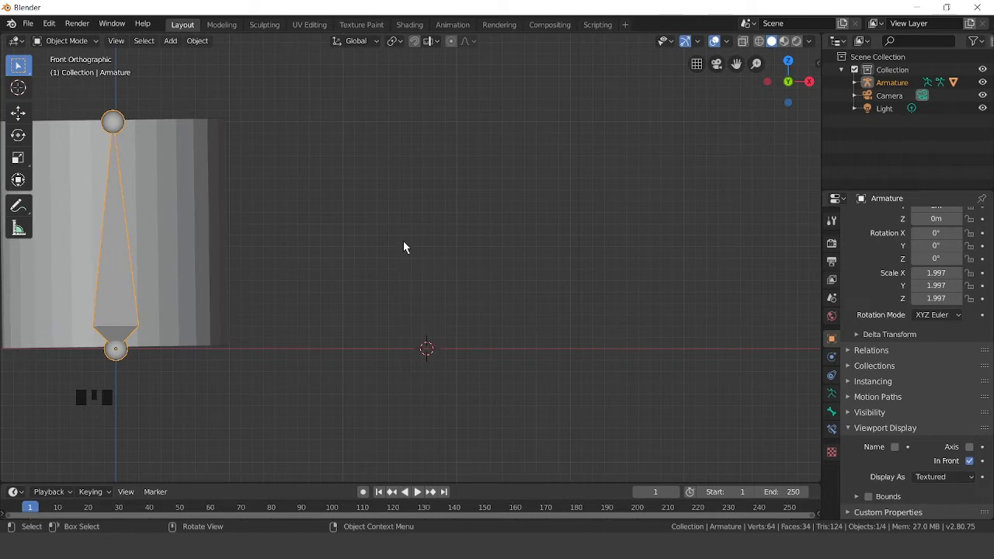
{"action": "key", "text": "shift+a"}
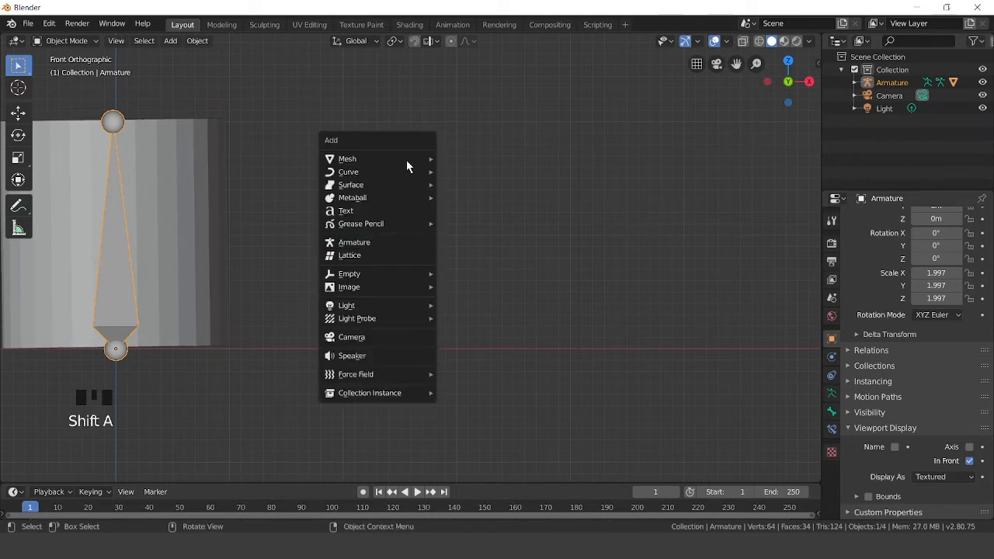
{"action": "mouse_move", "coordinate": [408, 161]}
{"action": "left_click", "coordinate": [472, 227]}
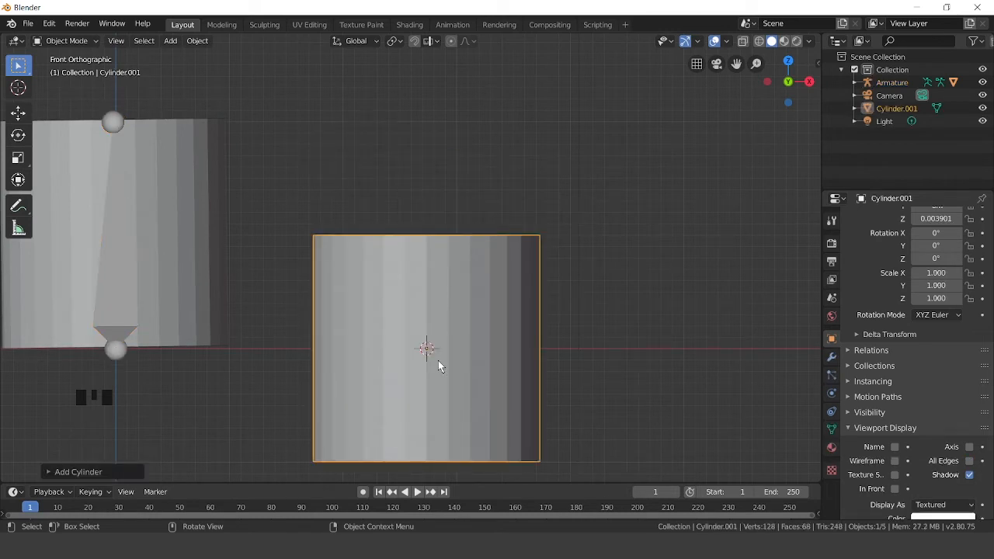
Move the new cylinder up along Z to a location of about 1.01 m, so its base rests on the X axis.
{"action": "key", "text": "g"}
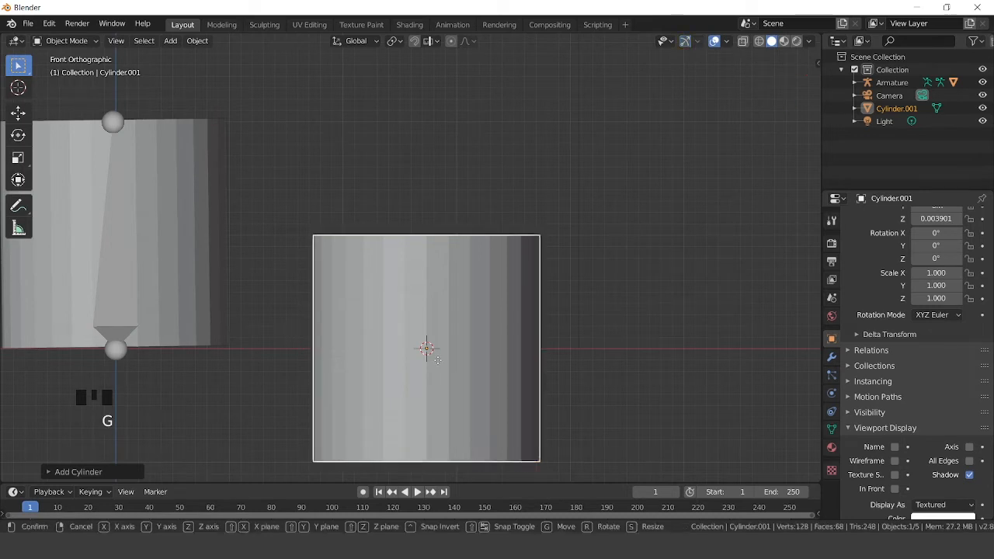
{"action": "key", "text": "z"}
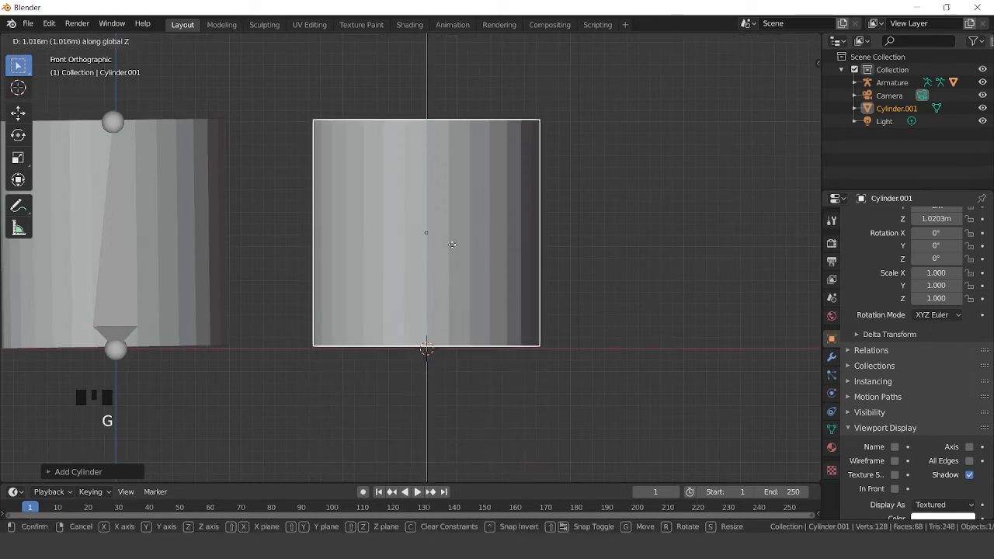
{"action": "left_click", "coordinate": [454, 250]}
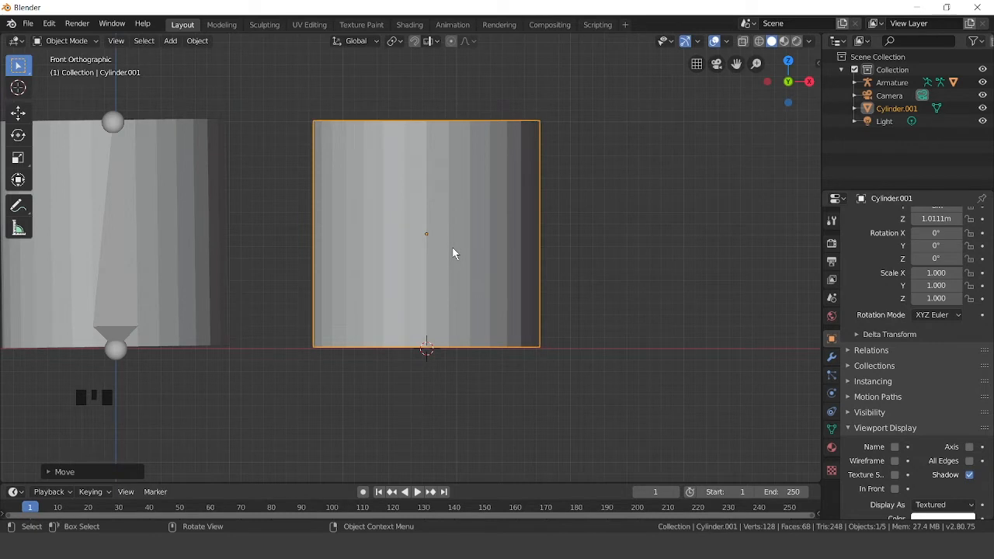
Duplicate the new cylinder and move the copy straight up along Z to about 3.34 m, above the original.
{"action": "scroll", "coordinate": [454, 253], "scroll_direction": "down", "scroll_amount": 4}
{"action": "scroll", "coordinate": [459, 233], "scroll_direction": "up", "scroll_amount": 3}
{"action": "scroll", "coordinate": [461, 222], "scroll_direction": "down", "scroll_amount": 1}
{"action": "middle_click_drag", "start_coordinate": [460, 227], "coordinate": [439, 278], "text": "shift"}
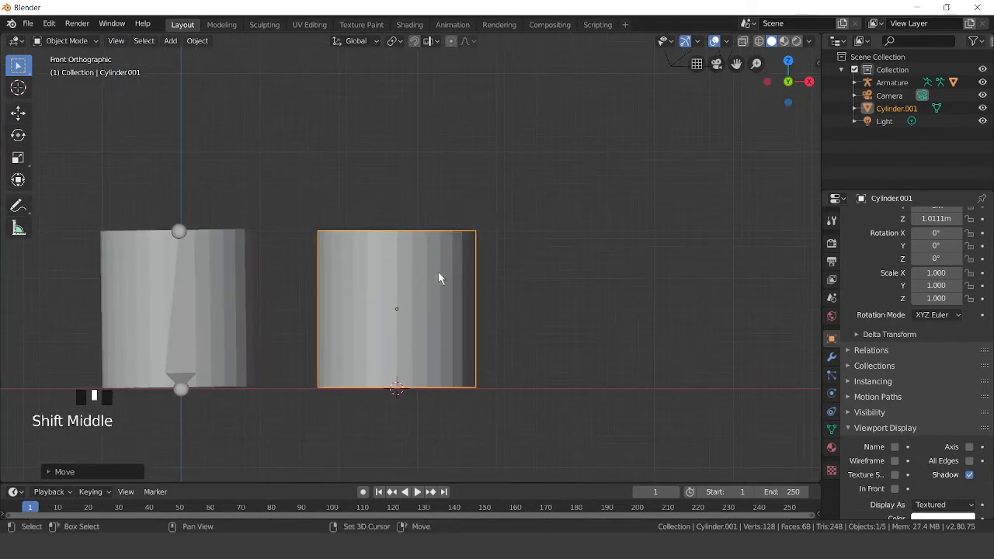
{"action": "scroll", "coordinate": [439, 278], "scroll_direction": "up", "scroll_amount": 1}
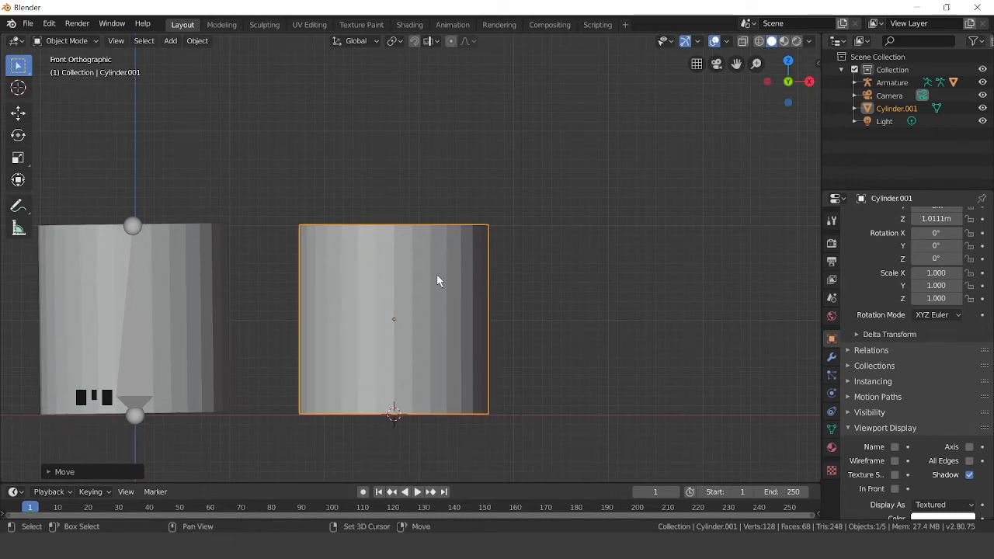
{"action": "key", "text": "shift+d"}
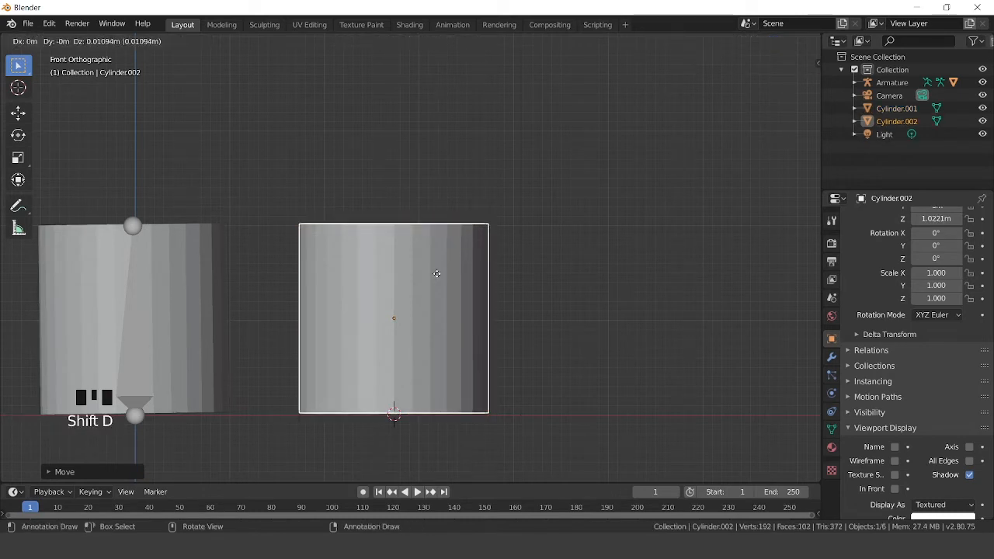
{"action": "left_click", "coordinate": [437, 276]}
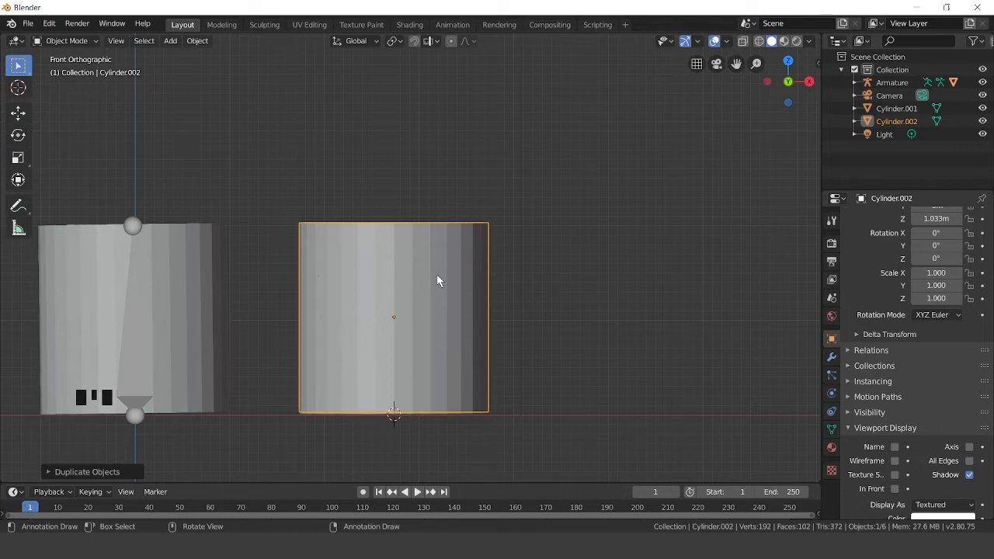
{"action": "key", "text": "g"}
{"action": "key", "text": "z"}
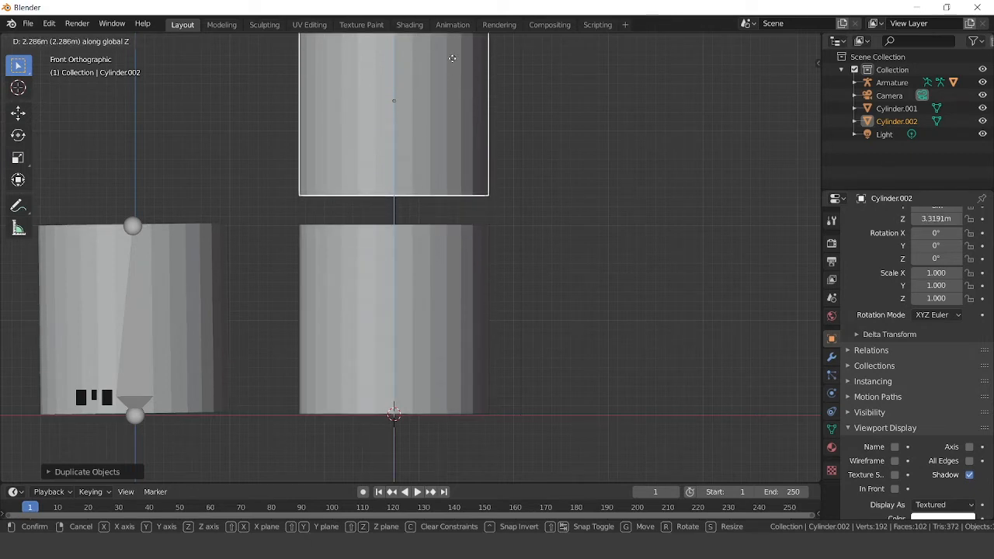
{"action": "left_click", "coordinate": [453, 58]}
Lower the upper cylinder along Z to about 3.14 m, leaving a narrow gap above the lower one.
{"action": "scroll", "coordinate": [477, 137], "scroll_direction": "down", "scroll_amount": 3}
{"action": "middle_click_drag", "start_coordinate": [468, 181], "coordinate": [460, 209]}
{"action": "key", "text": "KP_1"}
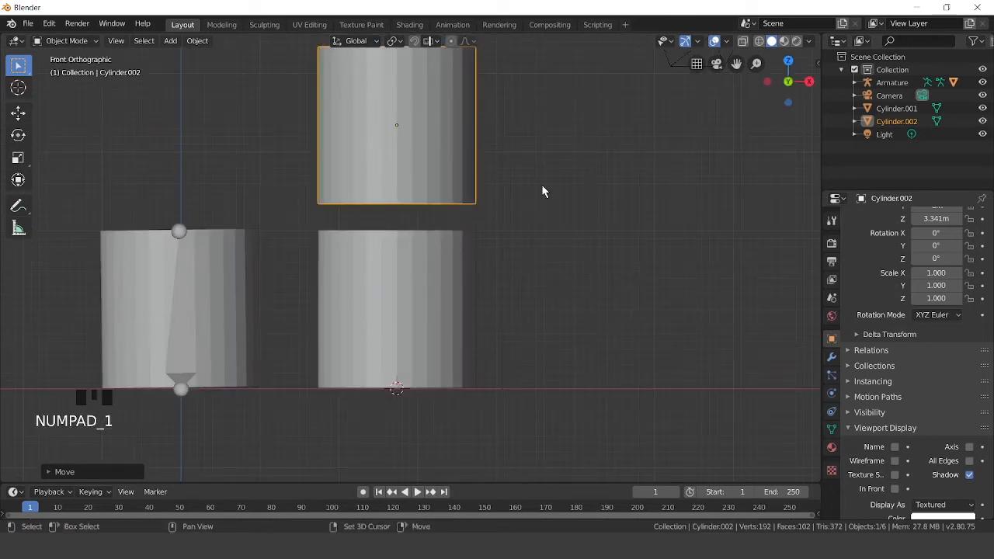
{"action": "middle_click_drag", "start_coordinate": [542, 191], "coordinate": [518, 232], "text": "shift"}
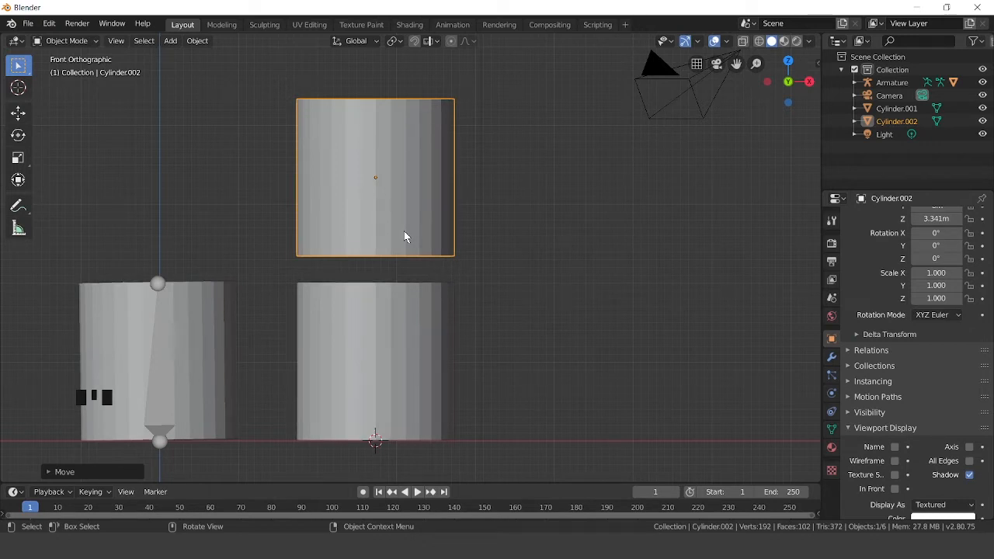
{"action": "key", "text": "g"}
{"action": "key", "text": "z"}
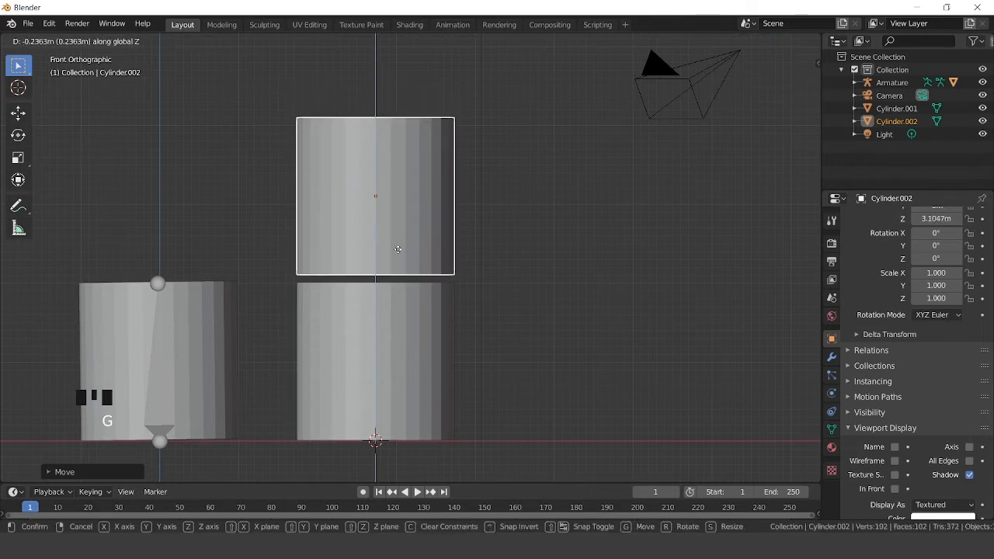
{"action": "left_click", "coordinate": [398, 247]}
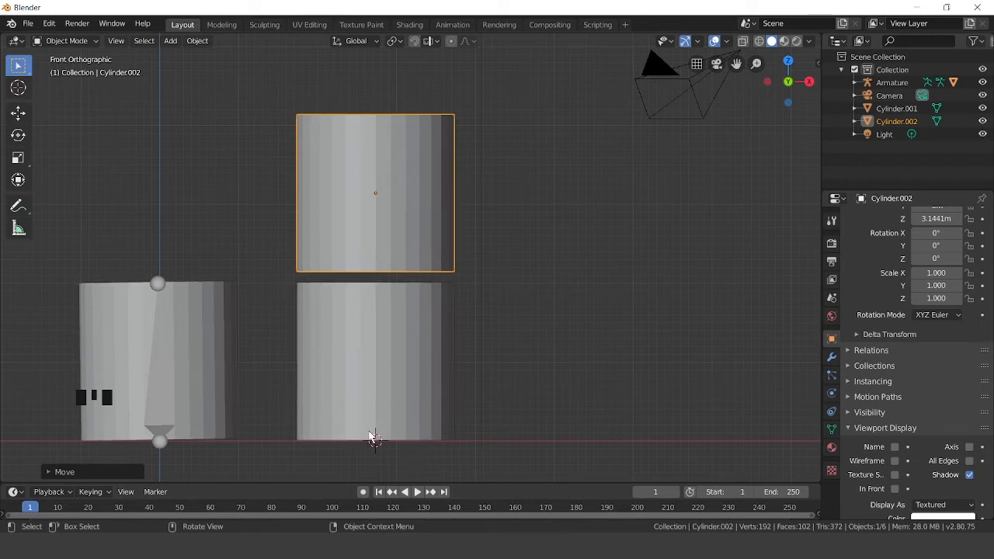
Add an armature at the 3D cursor on the lower cylinder's base and enable In Front in its viewport display settings.
{"action": "key", "text": "shift+a"}
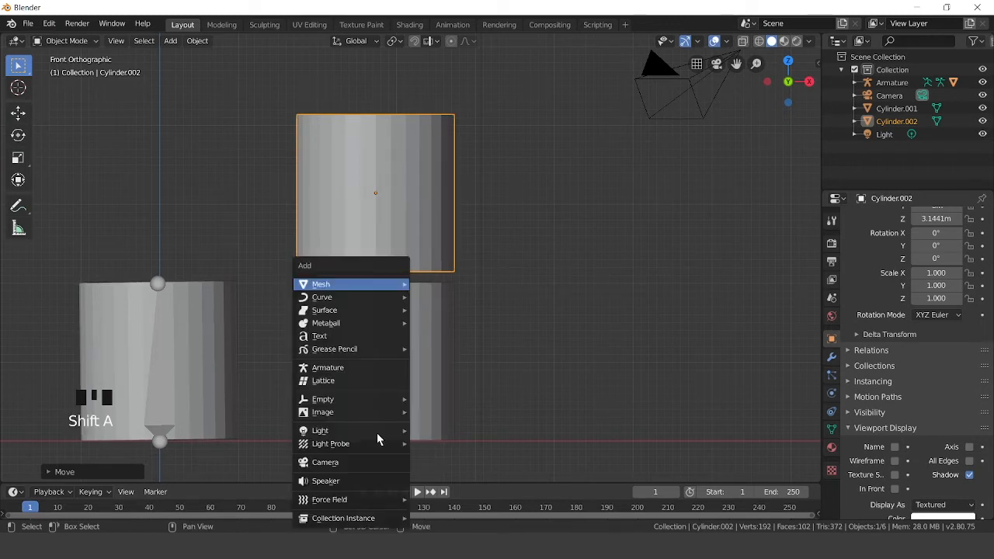
{"action": "mouse_move", "coordinate": [376, 435]}
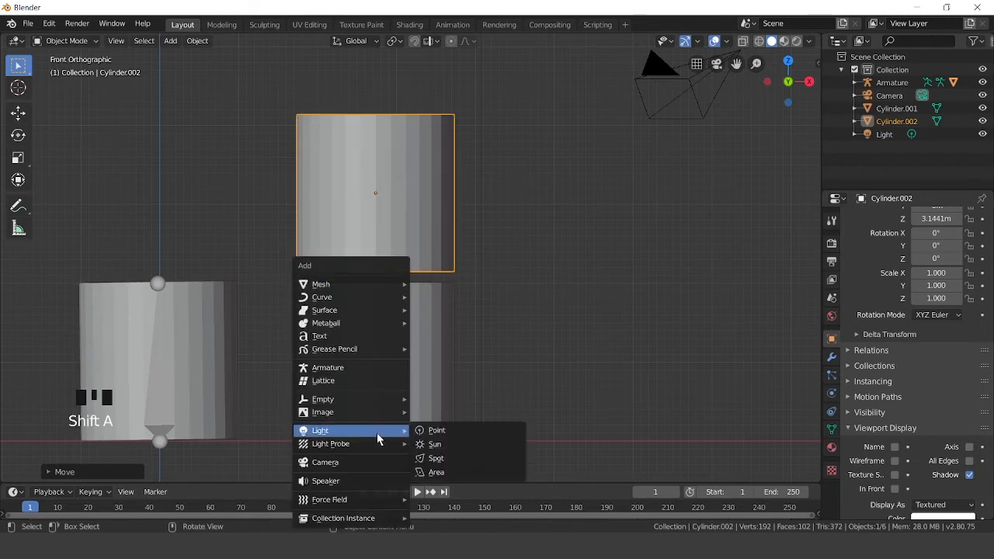
{"action": "left_click", "coordinate": [371, 370]}
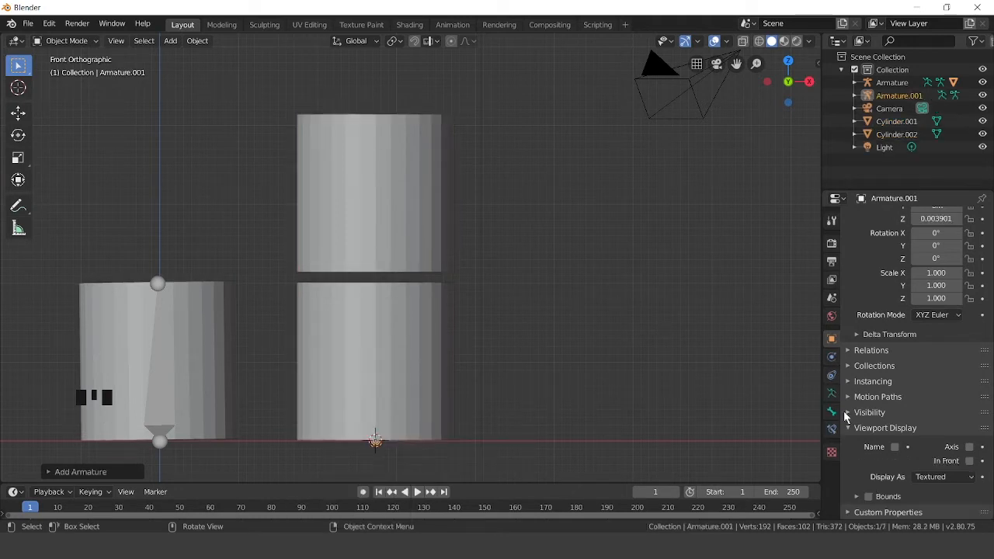
{"action": "left_click", "coordinate": [969, 461]}
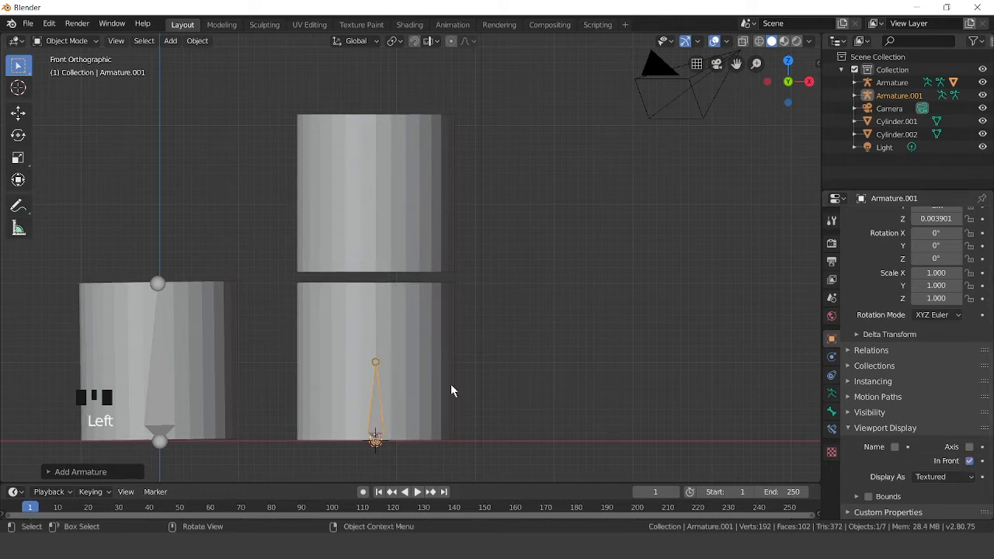
Scale the new armature uniformly to about 2.105 so its bone tip reaches the gap between the two cylinders.
{"action": "key", "text": "s"}
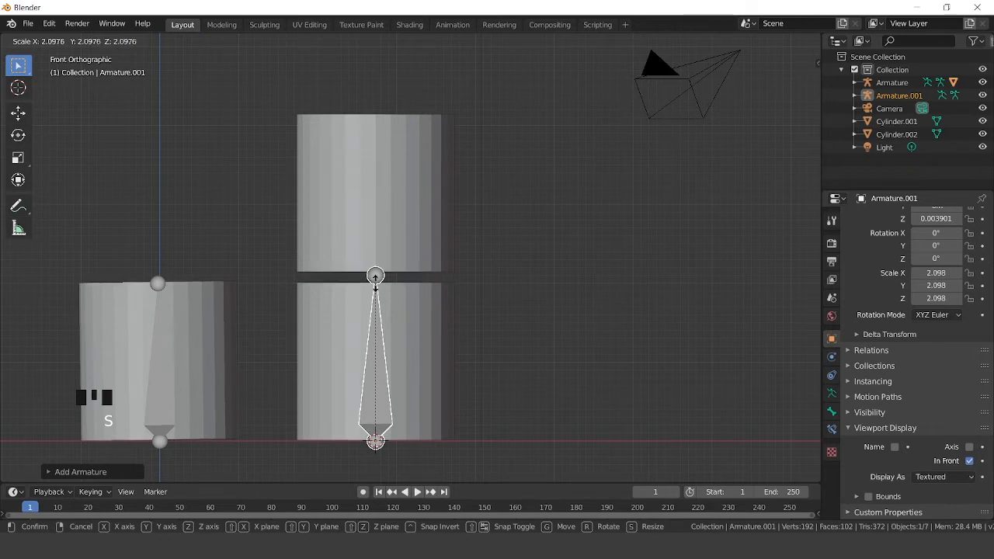
{"action": "left_click", "coordinate": [374, 278]}
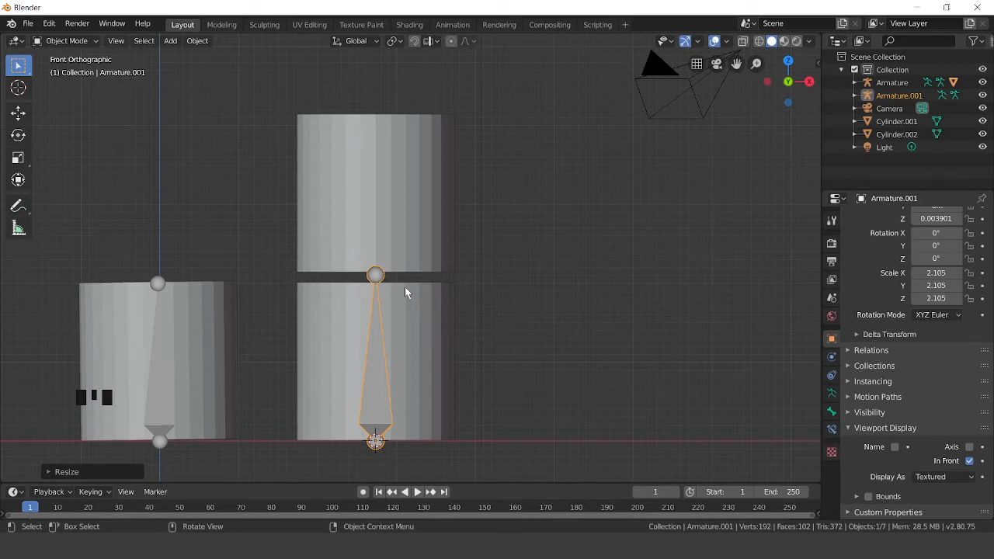
{"action": "scroll", "coordinate": [386, 286], "scroll_direction": "up", "scroll_amount": 1}
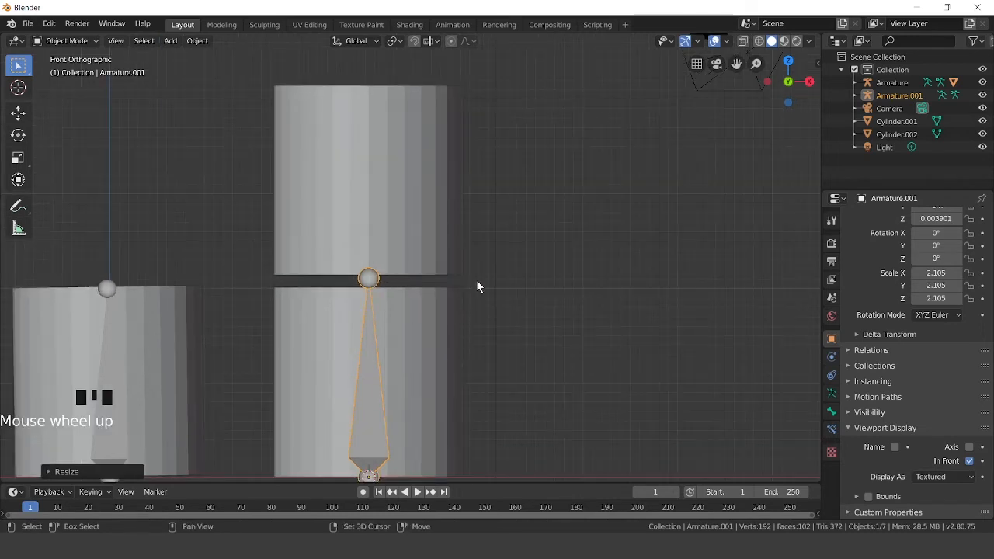
Extrude a second bone about 2.04 m straight up from the new bone's tip to the upper cylinder's top, then return to Object Mode.
{"action": "scroll", "coordinate": [472, 284], "scroll_direction": "down", "scroll_amount": 1}
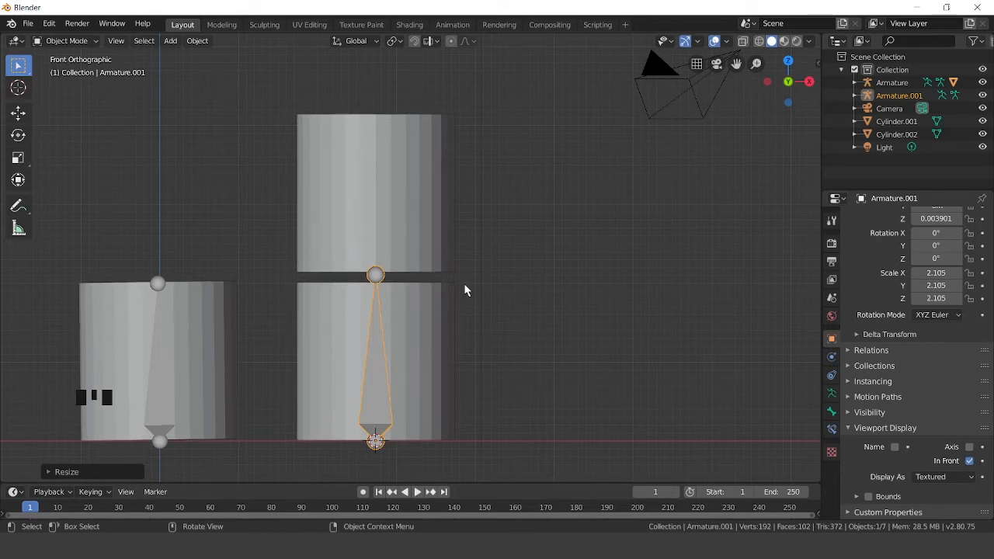
{"action": "key", "text": "Tab"}
{"action": "left_click", "coordinate": [375, 275]}
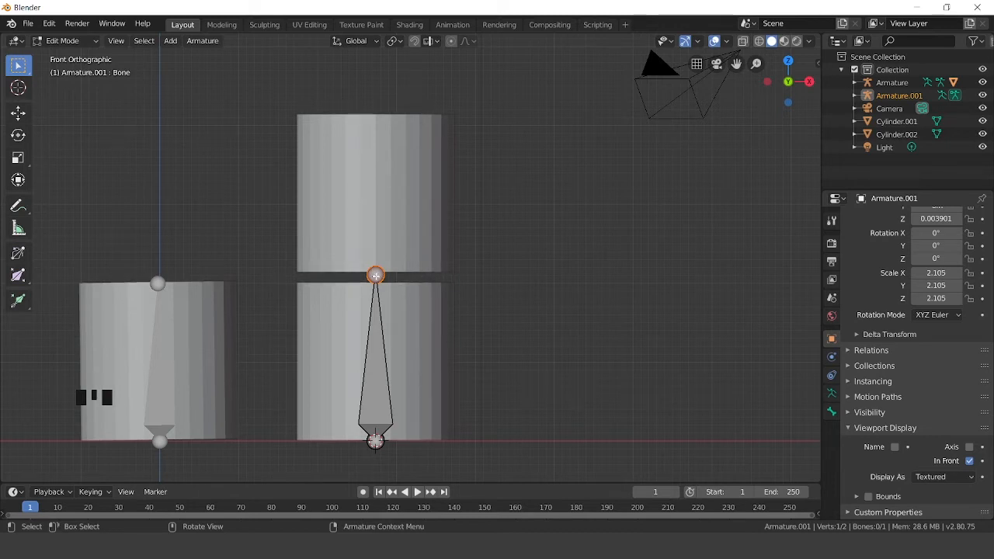
{"action": "key", "text": "e"}
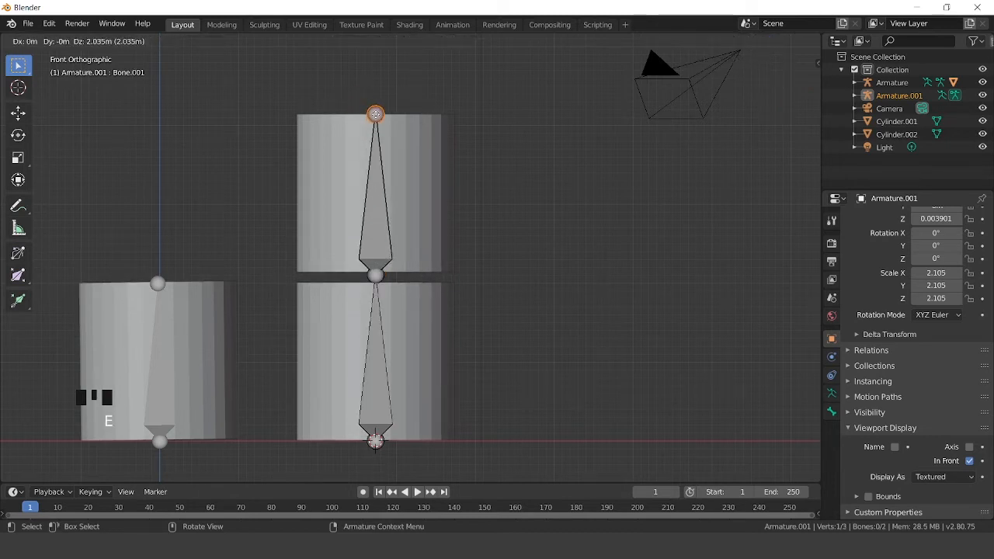
{"action": "left_click", "coordinate": [375, 114]}
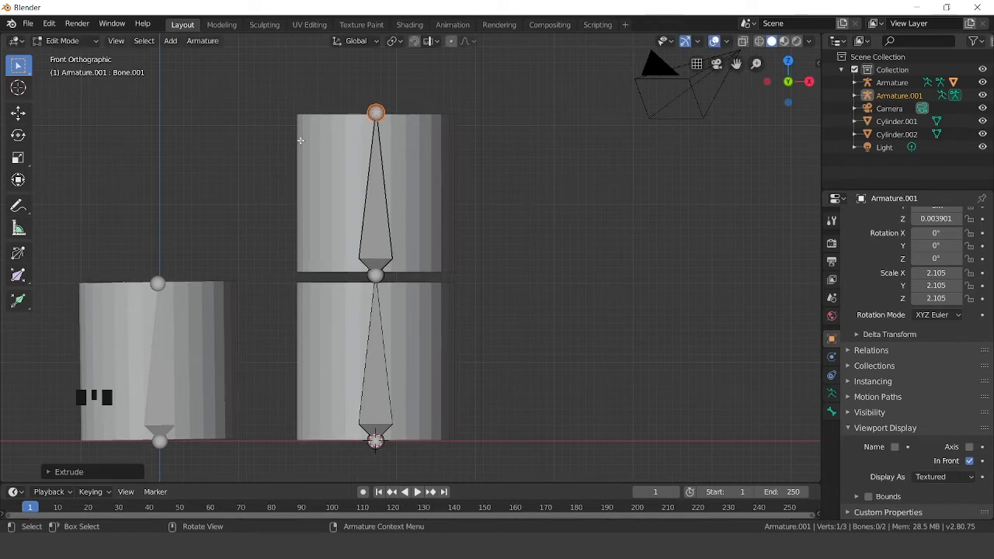
{"action": "key", "text": "Tab"}
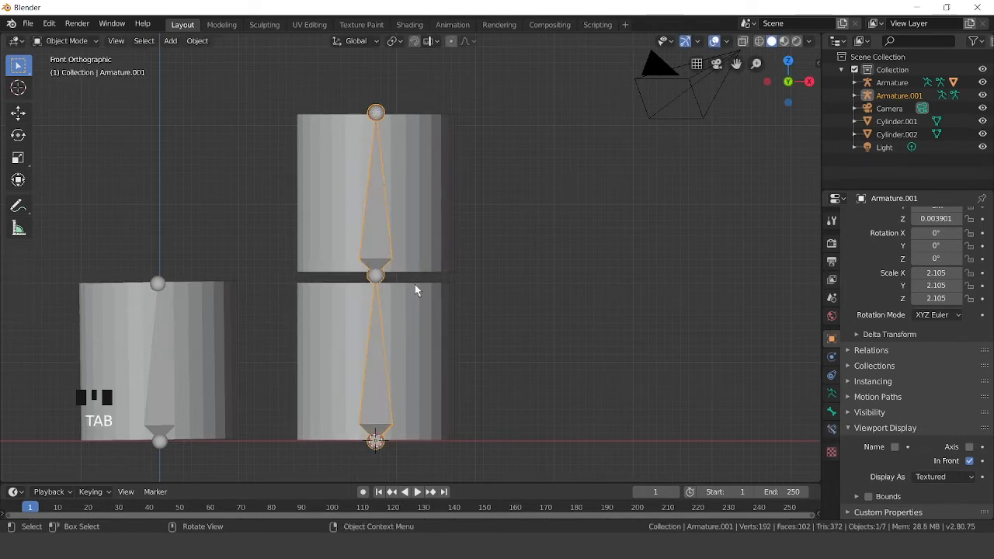
Select the lower stacked cylinder together with its two-bone armature and switch to Pose Mode.
{"action": "left_click", "coordinate": [429, 318]}
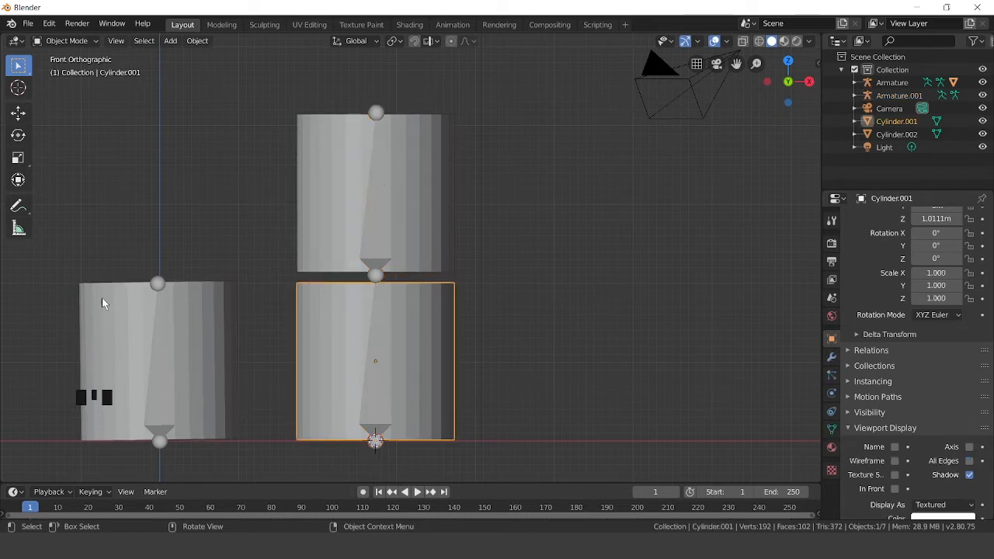
{"action": "scroll", "coordinate": [494, 301], "scroll_direction": "up", "scroll_amount": 2}
{"action": "middle_click_drag", "start_coordinate": [514, 333], "coordinate": [489, 191], "text": "shift"}
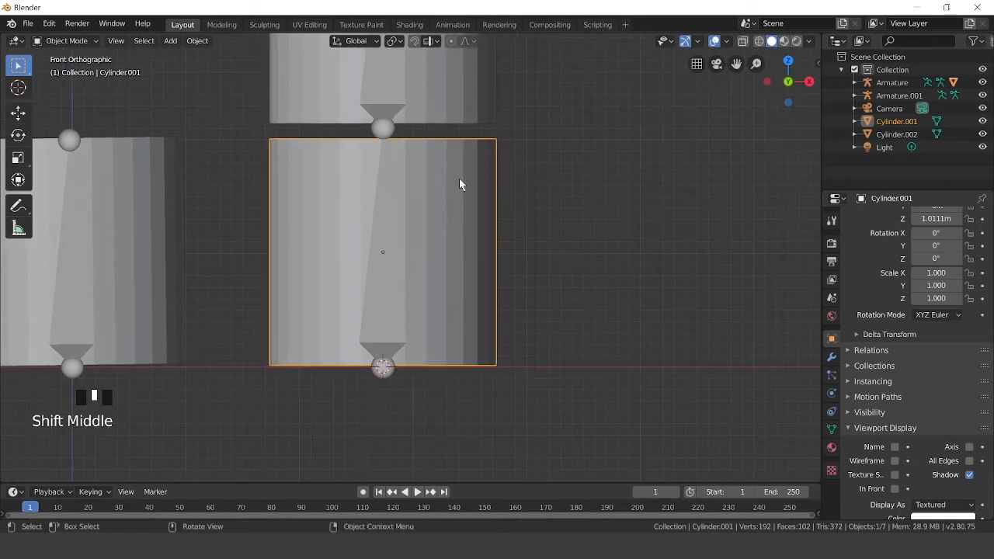
{"action": "left_click", "coordinate": [376, 314], "text": "shift"}
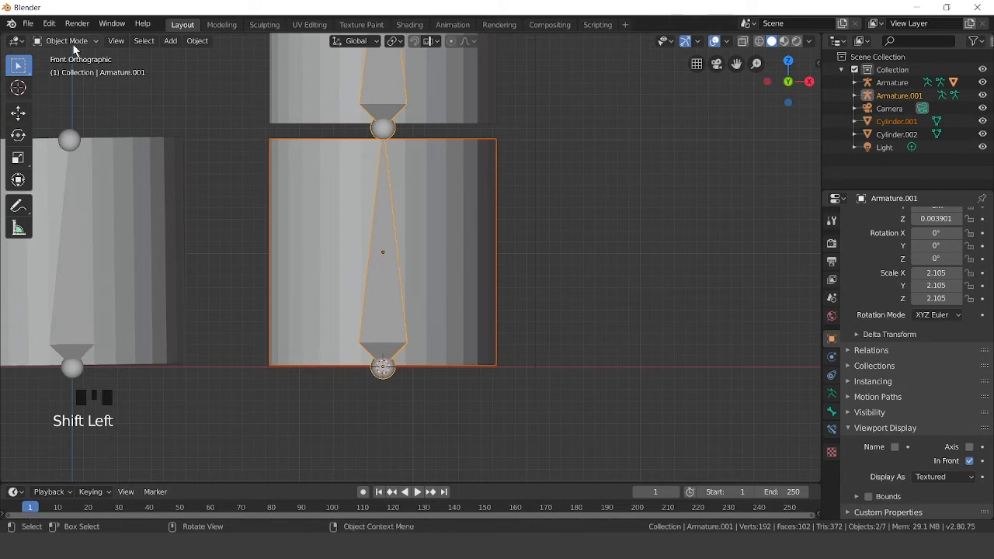
{"action": "scroll", "coordinate": [394, 131], "scroll_direction": "down", "scroll_amount": 2}
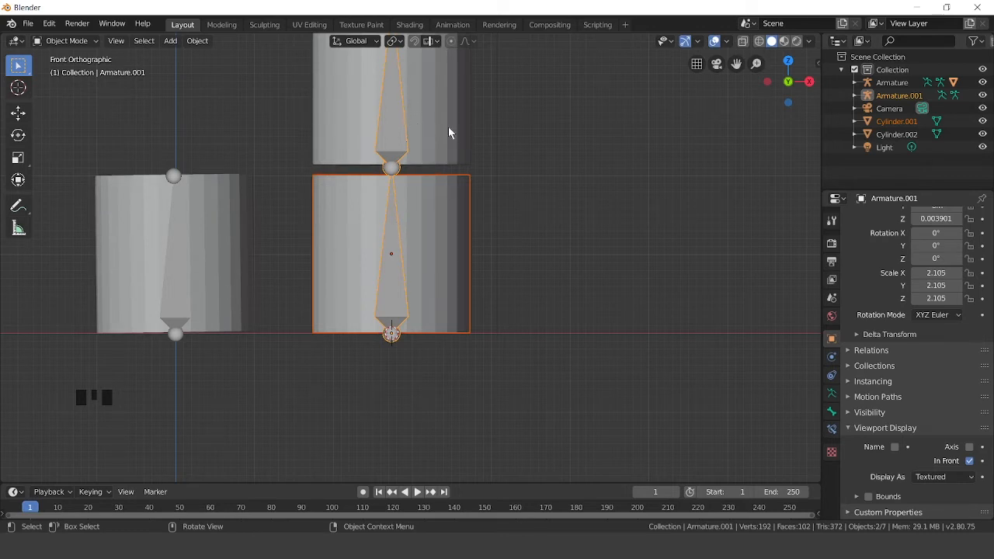
{"action": "scroll", "coordinate": [425, 261], "scroll_direction": "up", "scroll_amount": 2}
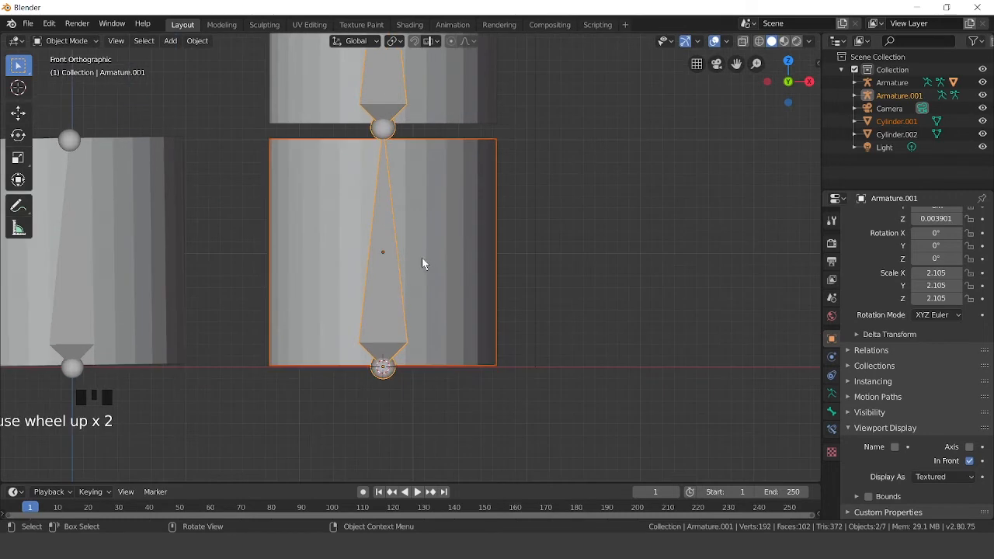
{"action": "left_click", "coordinate": [81, 41]}
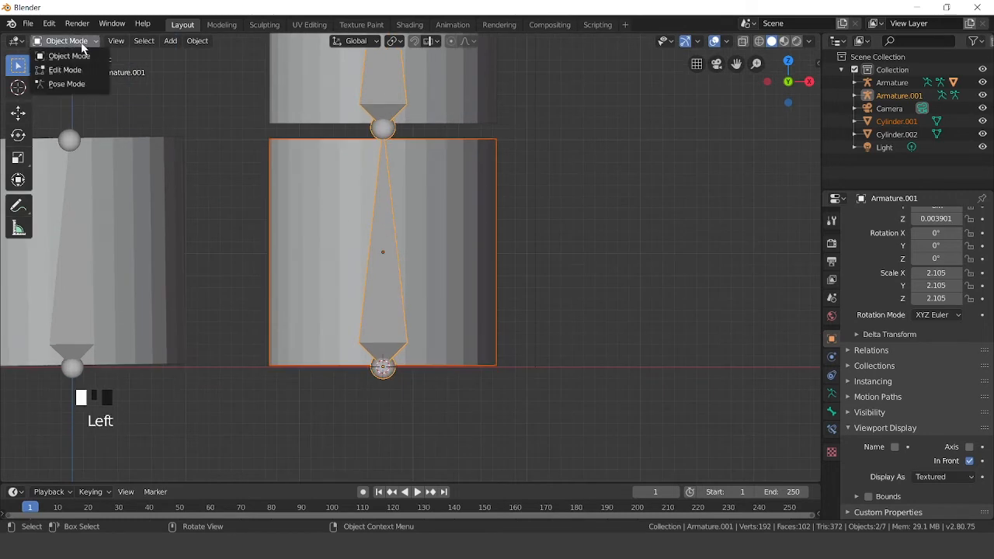
{"action": "left_click", "coordinate": [69, 83]}
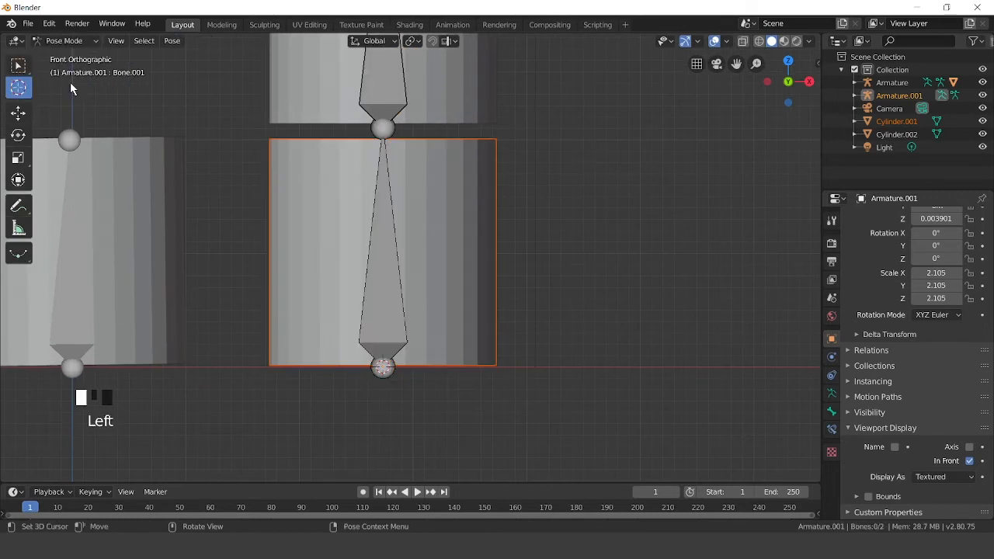
Activate the Select Box tool, select only the lower bone, and parent the lower cylinder to it with the Bone option.
{"action": "left_click", "coordinate": [392, 250], "text": "shift"}
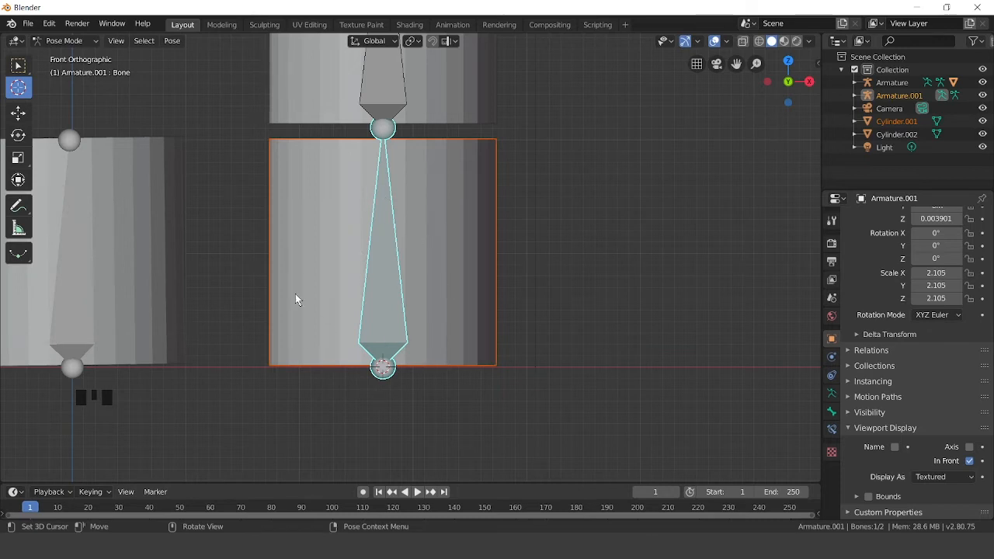
{"action": "scroll", "coordinate": [480, 219], "scroll_direction": "up", "scroll_amount": 2}
{"action": "scroll", "coordinate": [483, 221], "scroll_direction": "down", "scroll_amount": 4}
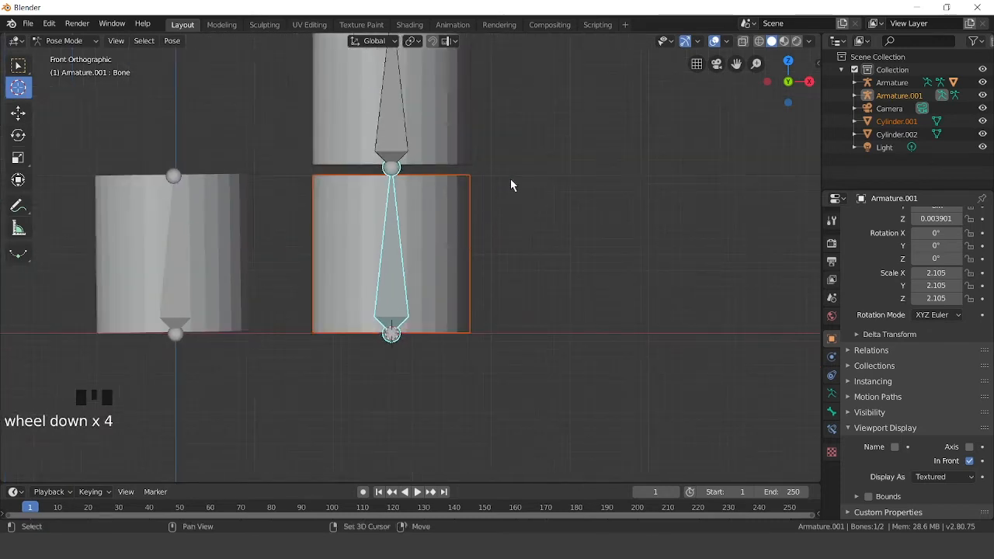
{"action": "middle_click_drag", "start_coordinate": [510, 183], "coordinate": [479, 250], "text": "shift"}
{"action": "left_click", "coordinate": [367, 183]}
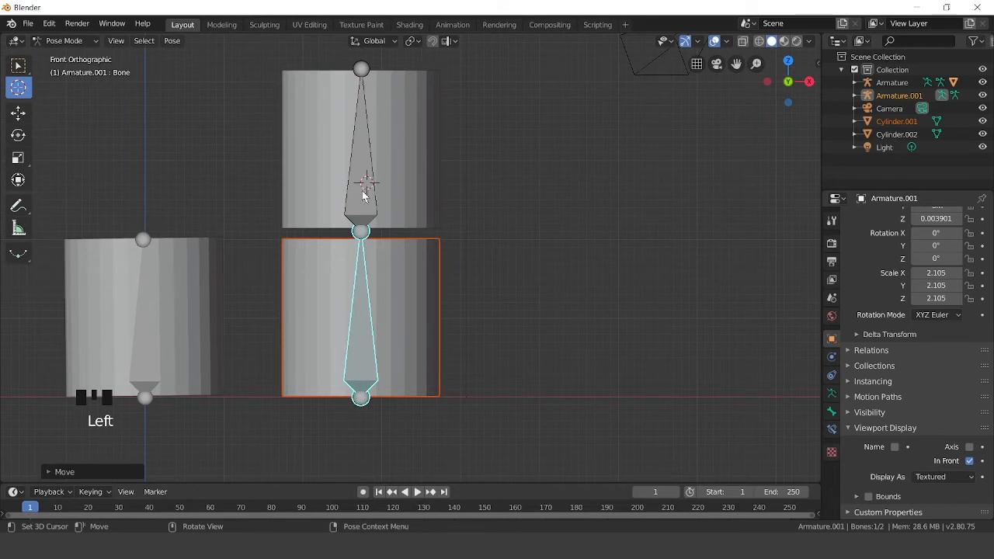
{"action": "left_click", "coordinate": [18, 65]}
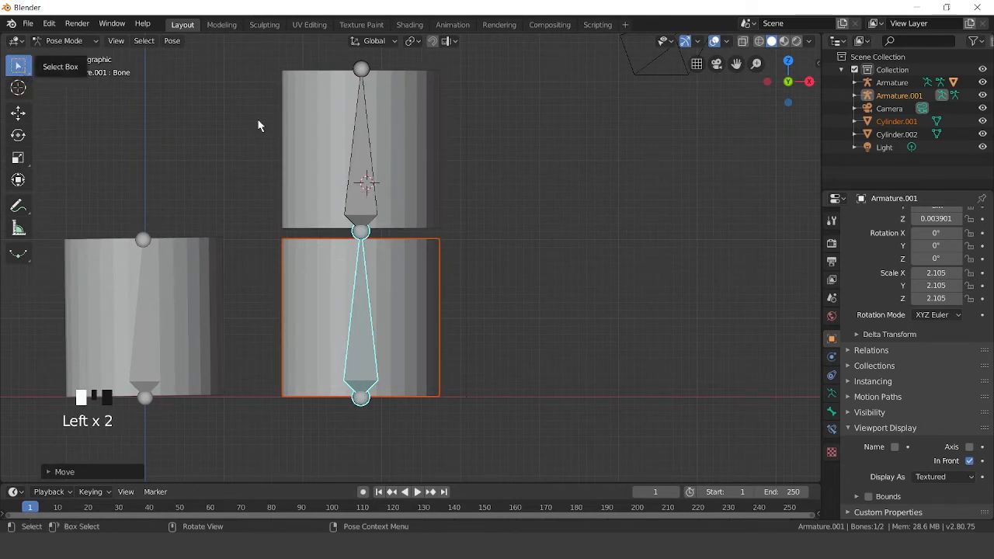
{"action": "left_click", "coordinate": [369, 173]}
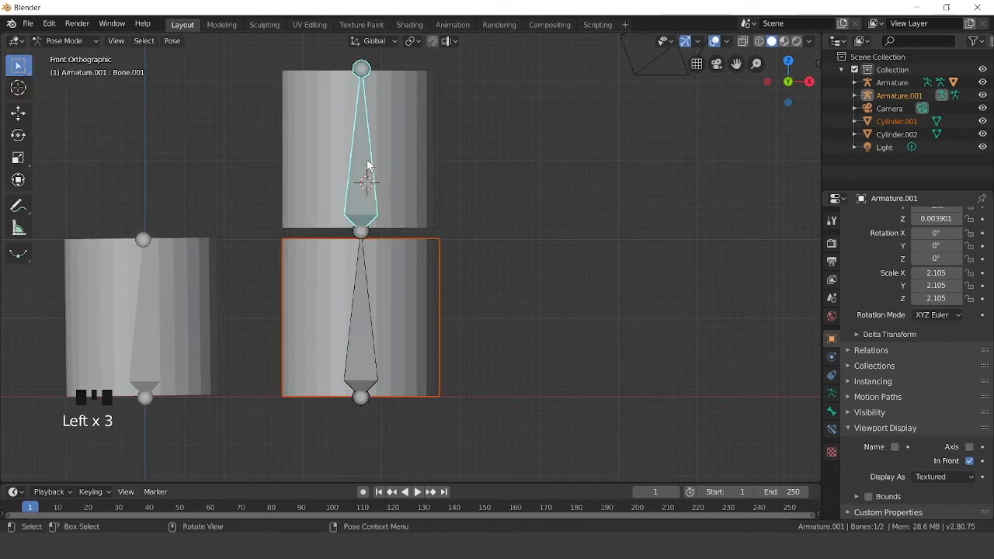
{"action": "left_click", "coordinate": [363, 339]}
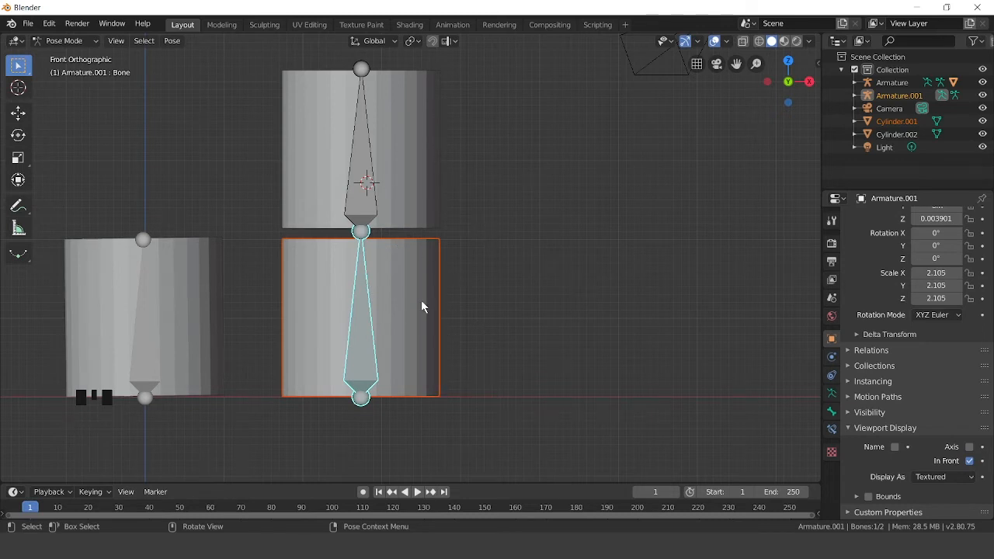
{"action": "middle_click_drag", "start_coordinate": [422, 300], "coordinate": [466, 192], "text": "shift"}
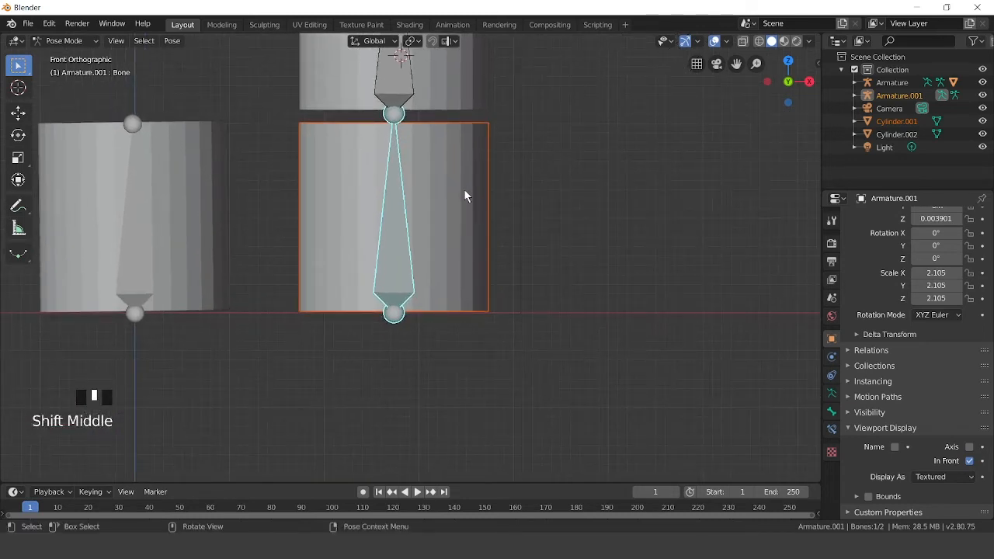
{"action": "key", "text": "ctrl+p"}
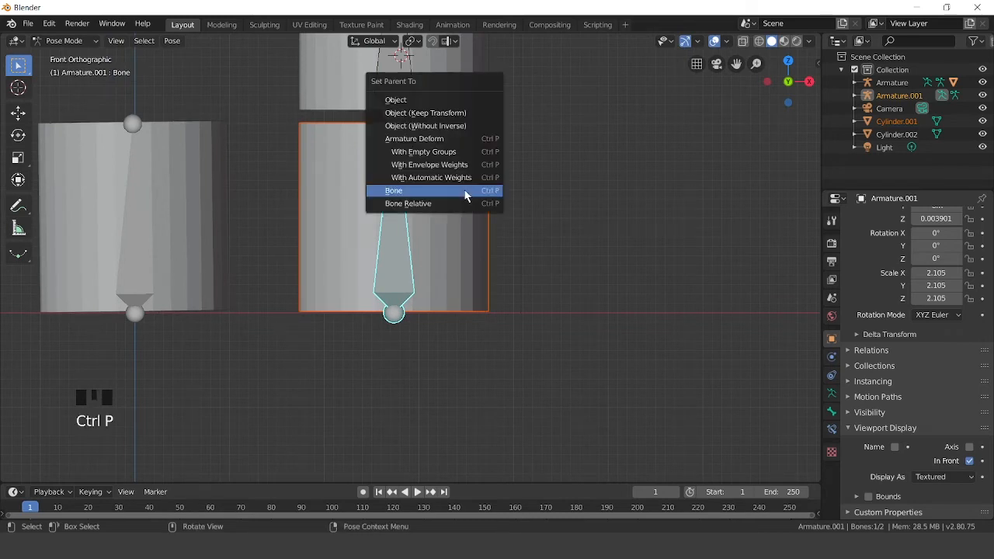
{"action": "left_click", "coordinate": [464, 195]}
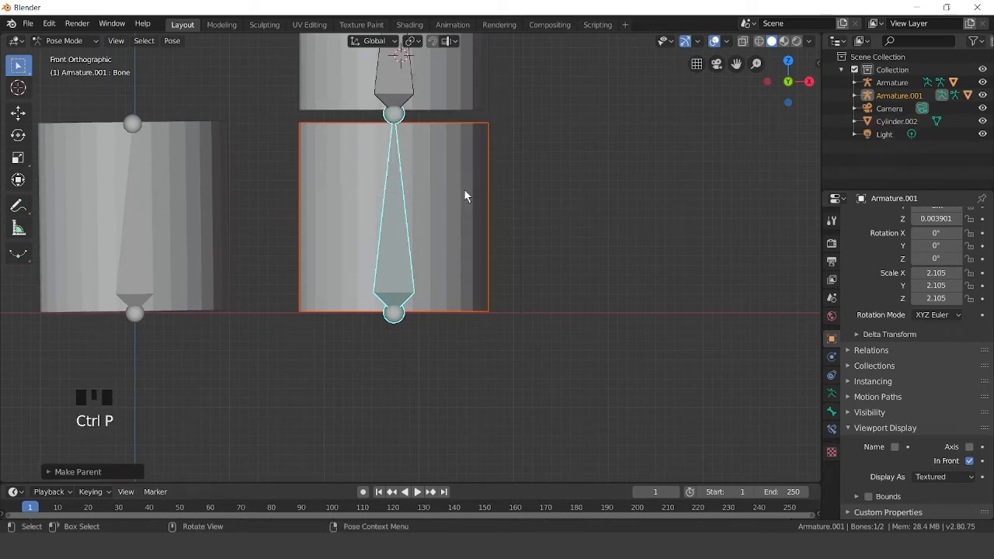
In Object Mode, select the upper cylinder together with the two-bone armature and switch to Pose Mode.
{"action": "left_click", "coordinate": [77, 40]}
{"action": "left_click", "coordinate": [68, 56]}
{"action": "middle_click_drag", "start_coordinate": [587, 127], "coordinate": [573, 194], "text": "shift"}
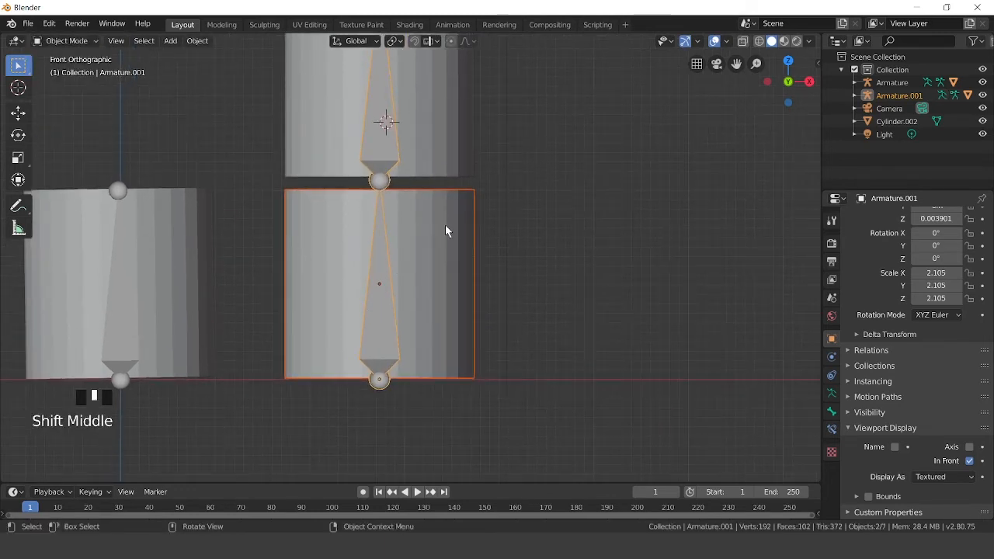
{"action": "middle_click_drag", "start_coordinate": [499, 193], "coordinate": [509, 313], "text": "shift"}
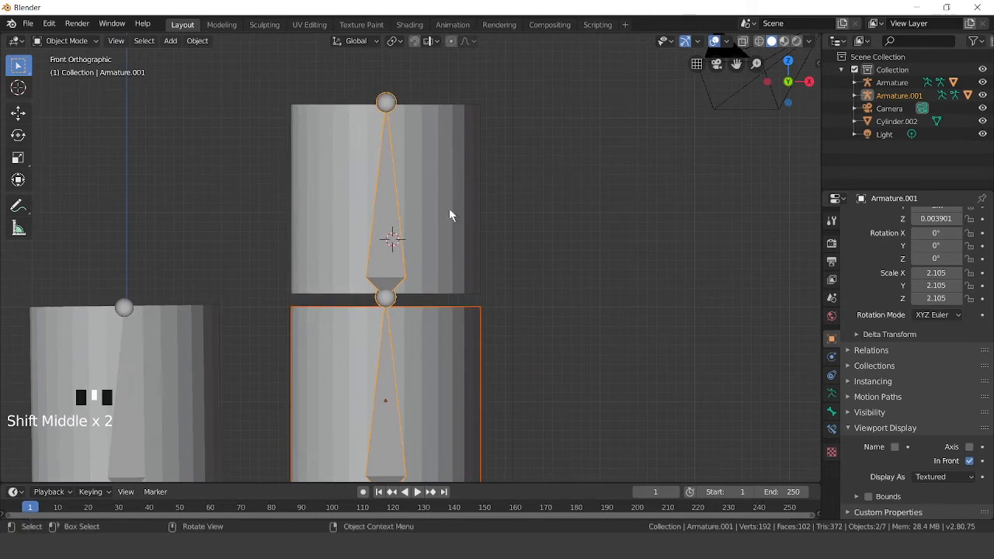
{"action": "left_click", "coordinate": [456, 198]}
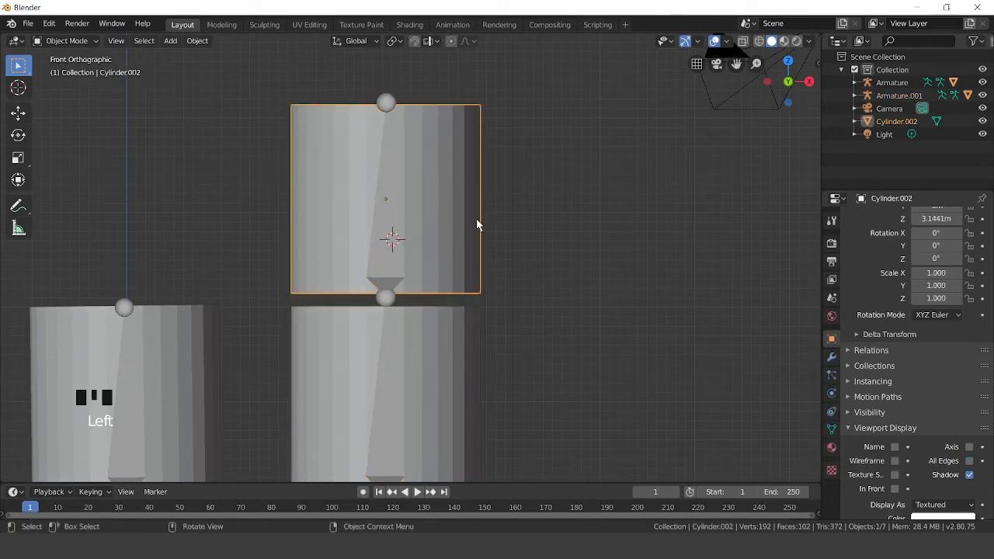
{"action": "left_click", "coordinate": [380, 218], "text": "shift"}
{"action": "left_click", "coordinate": [65, 40]}
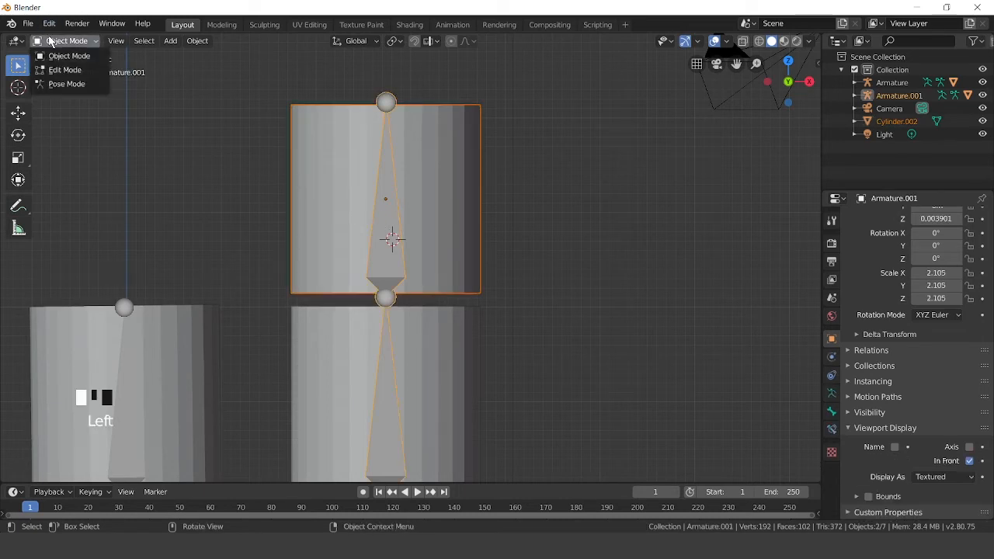
{"action": "left_click", "coordinate": [66, 84]}
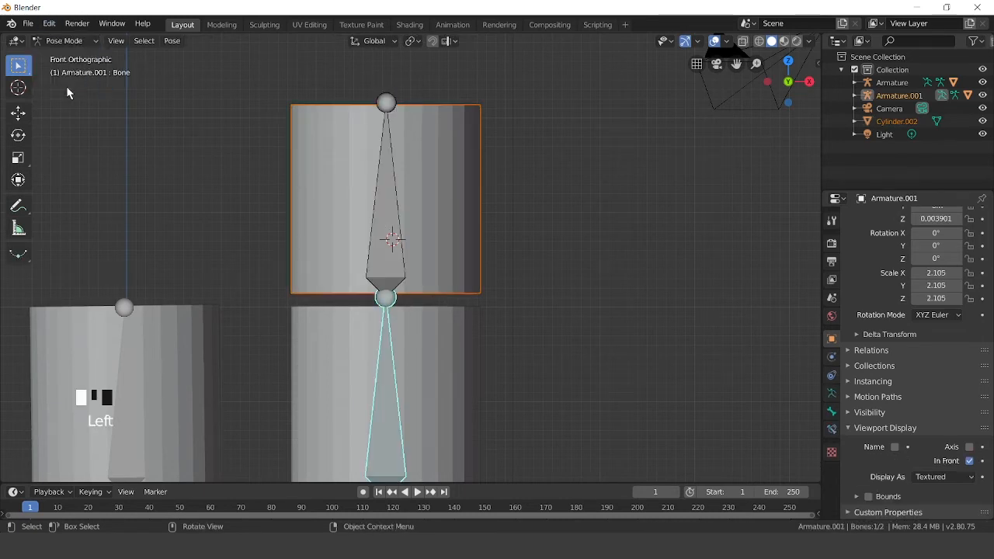
Select the upper bone and parent the upper cylinder to it with the Bone option.
{"action": "left_click", "coordinate": [391, 209]}
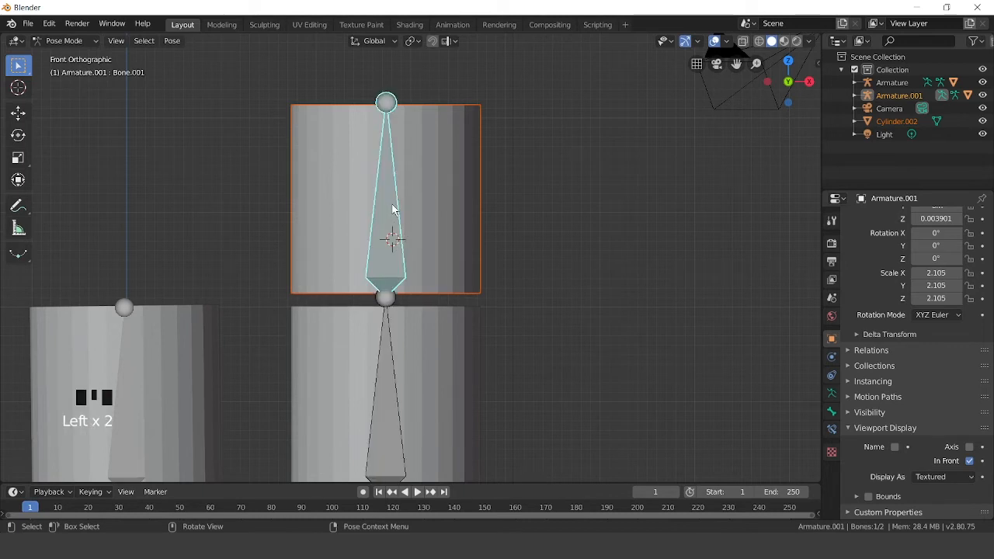
{"action": "scroll", "coordinate": [388, 218], "scroll_direction": "down", "scroll_amount": 2}
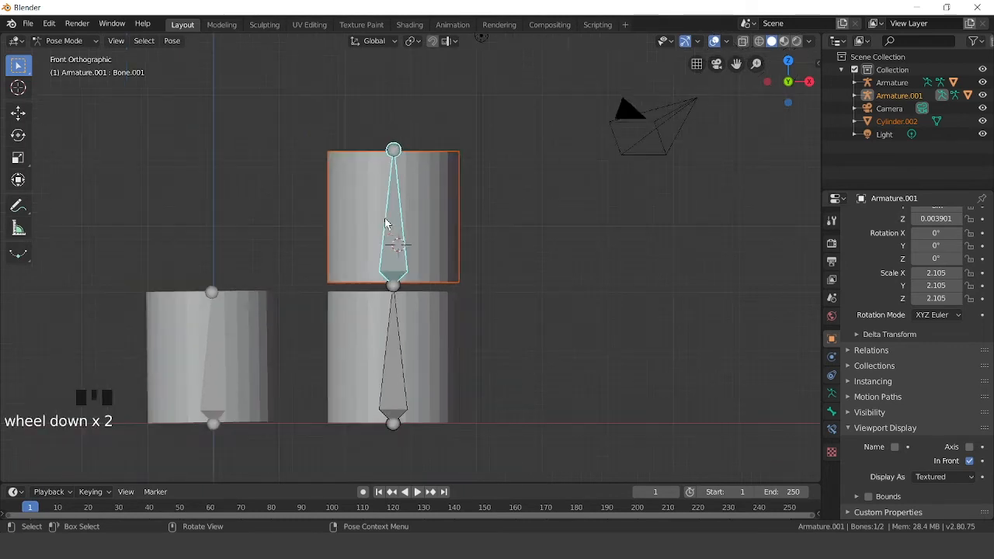
{"action": "scroll", "coordinate": [385, 222], "scroll_direction": "up", "scroll_amount": 3}
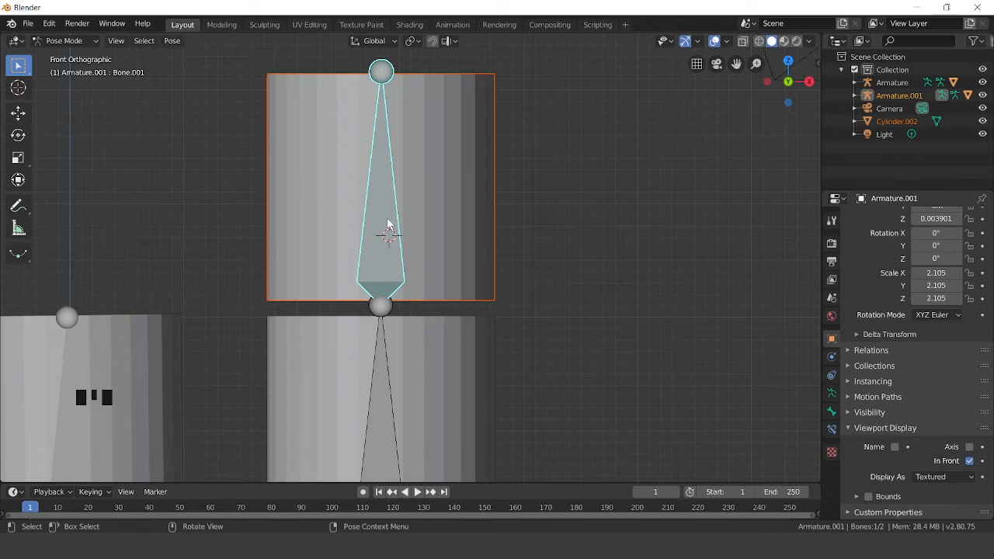
{"action": "key", "text": "ctrl+p"}
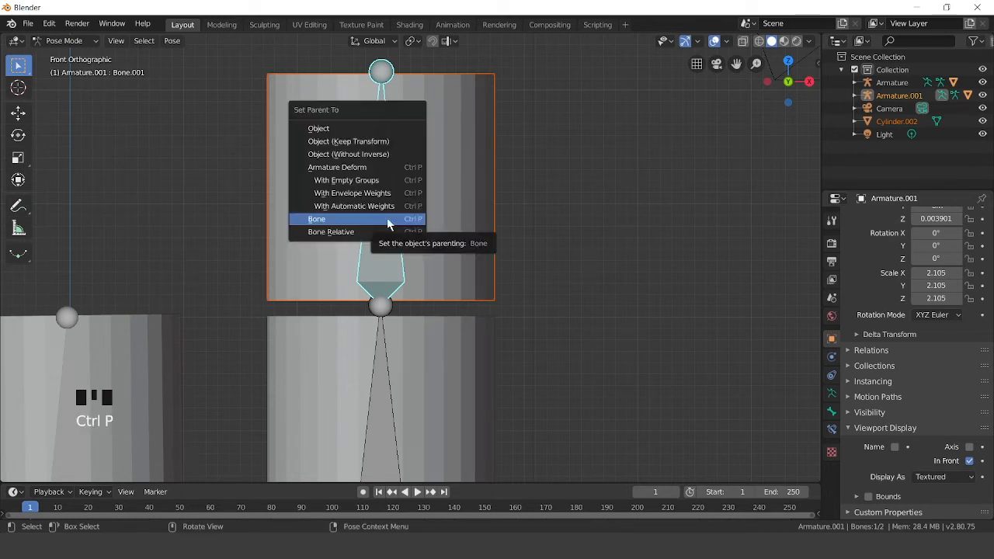
{"action": "left_click", "coordinate": [387, 218]}
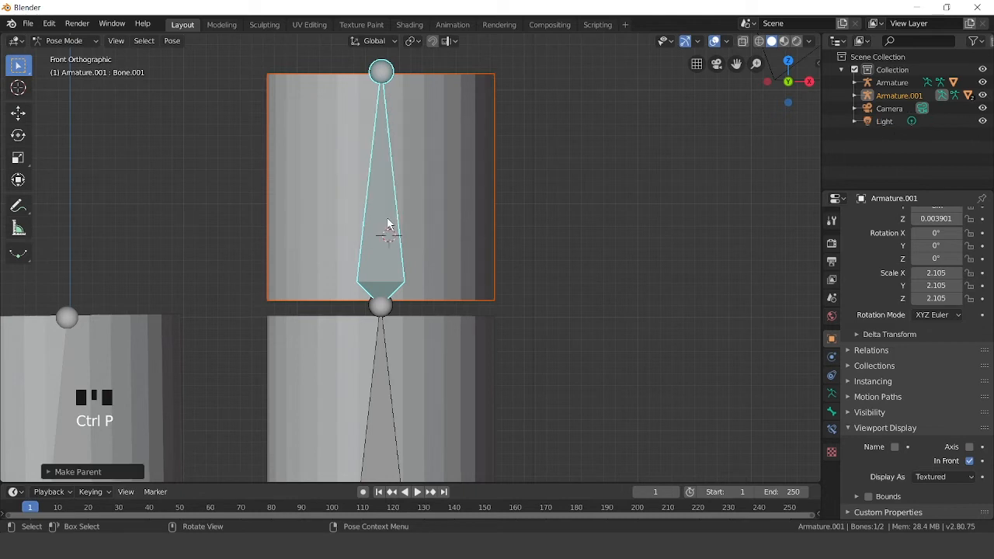
Select the upper bone of the two-bone armature and rotate it about 12° to the left.
{"action": "scroll", "coordinate": [410, 125], "scroll_direction": "down", "scroll_amount": 3}
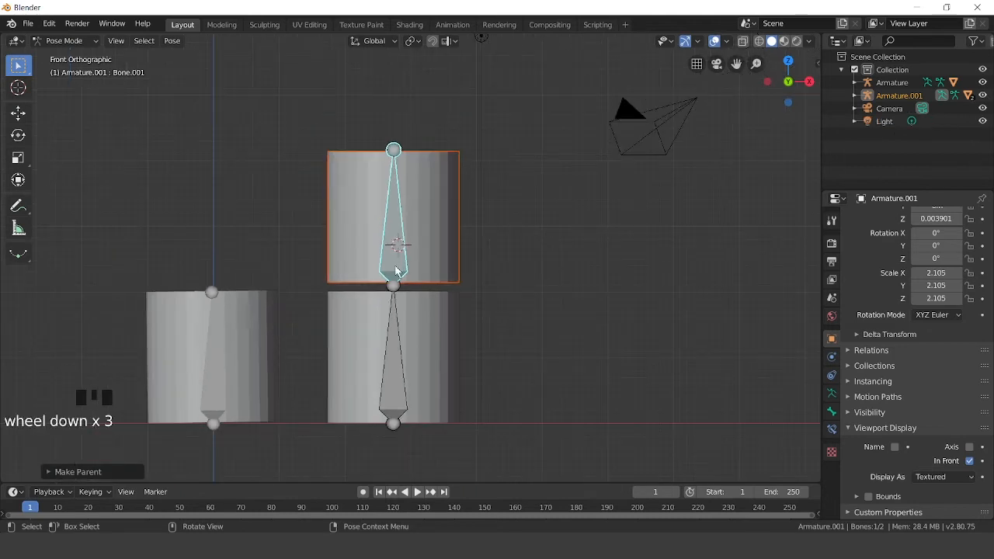
{"action": "left_click", "coordinate": [394, 151]}
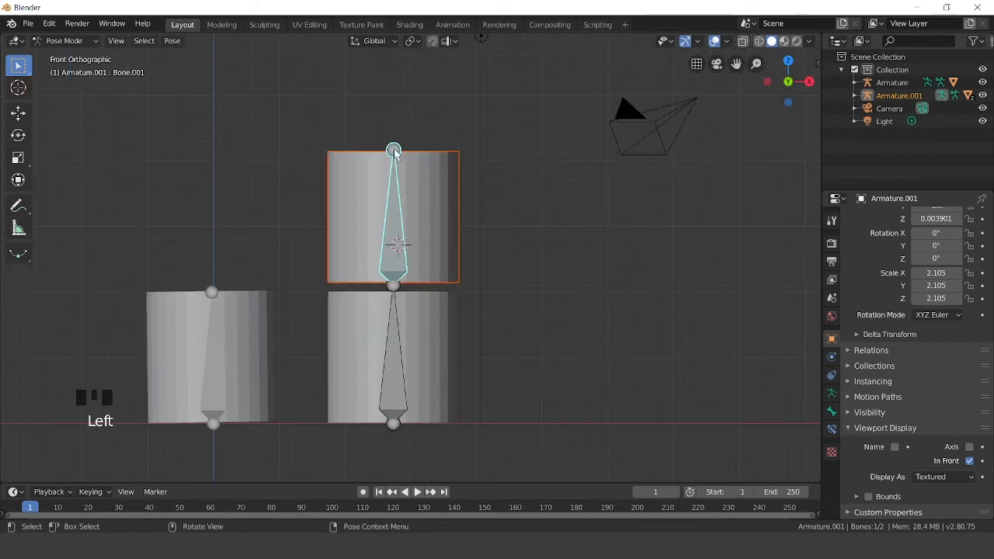
{"action": "left_click", "coordinate": [394, 153]}
{"action": "left_click", "coordinate": [394, 153]}
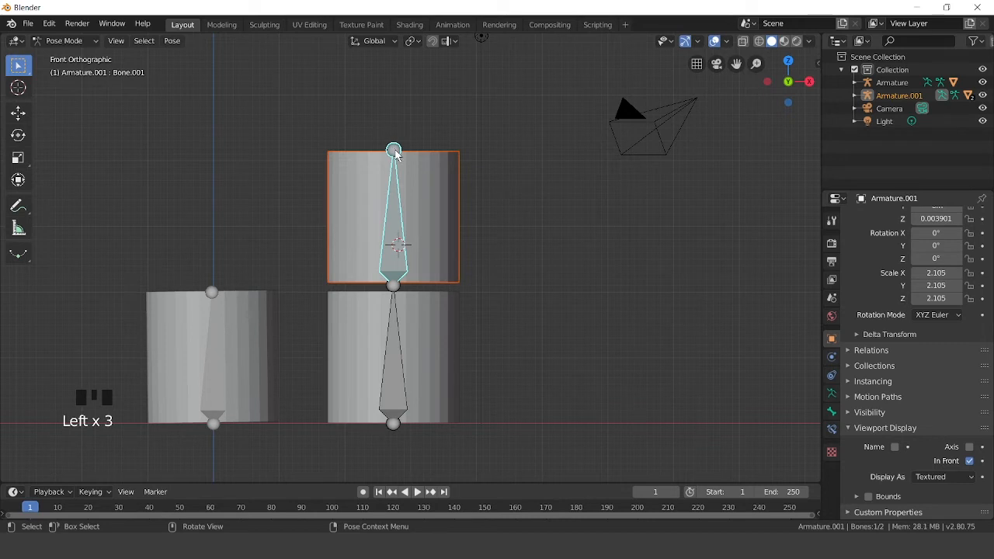
{"action": "key", "text": "r"}
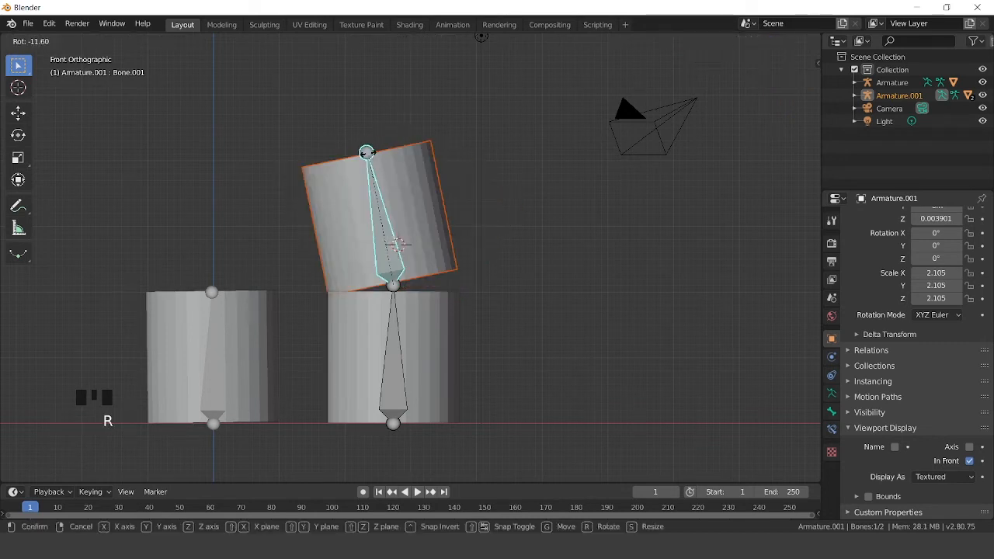
{"action": "left_click", "coordinate": [369, 150]}
Select the lower bone and rotate it to swing both stacked cylinders, finishing with the lower cylinder nearly upright.
{"action": "left_click", "coordinate": [399, 299]}
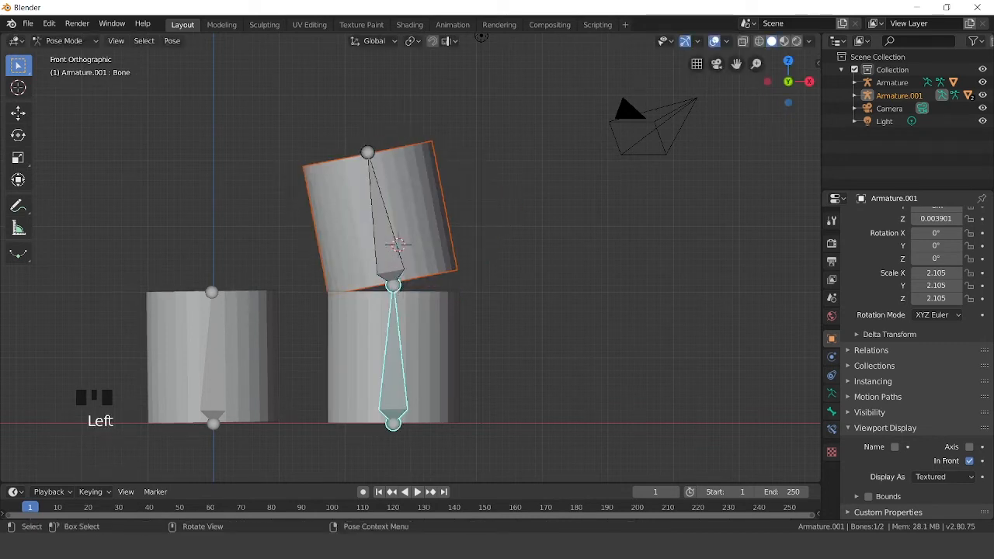
{"action": "key", "text": "r"}
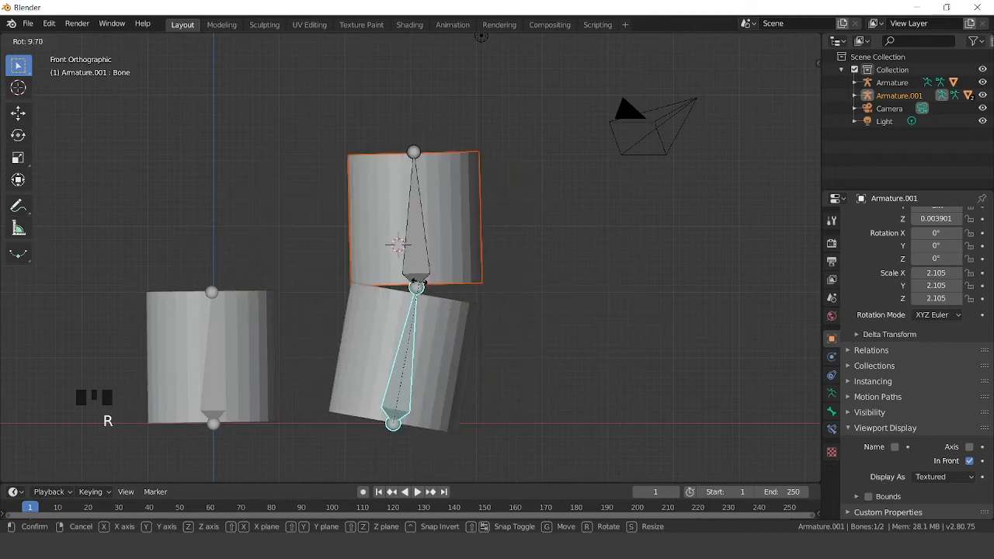
{"action": "left_click", "coordinate": [397, 278]}
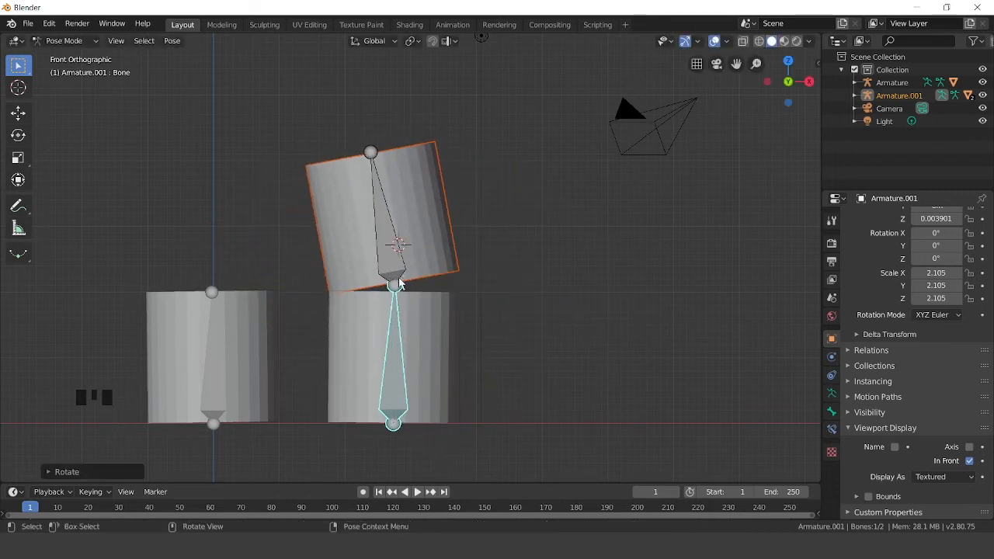
Select the upper bone again and rotate it so the upper cylinder leans only slightly to the left.
{"action": "left_click", "coordinate": [371, 157]}
{"action": "key", "text": "r"}
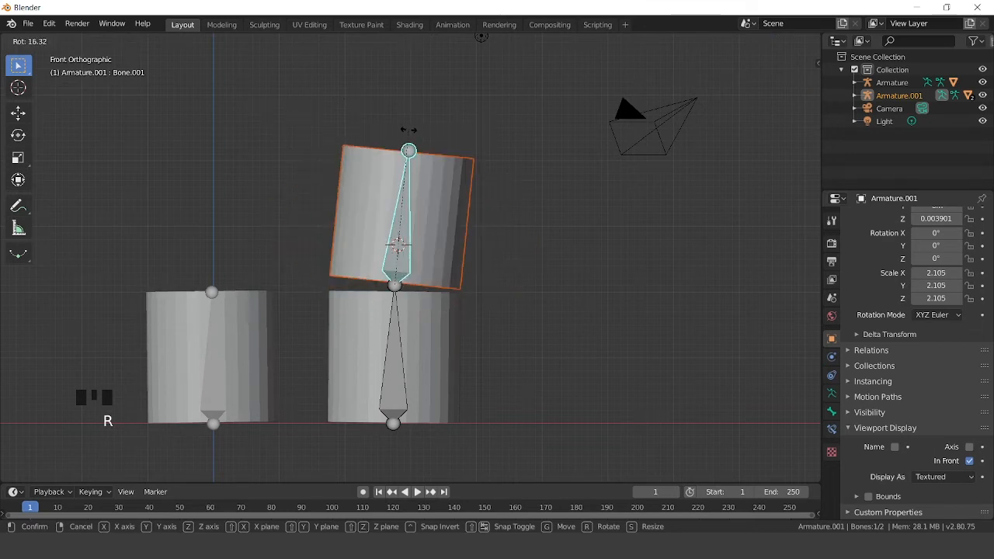
{"action": "left_click", "coordinate": [371, 116]}
{"action": "scroll", "coordinate": [487, 155], "scroll_direction": "down", "scroll_amount": 1}
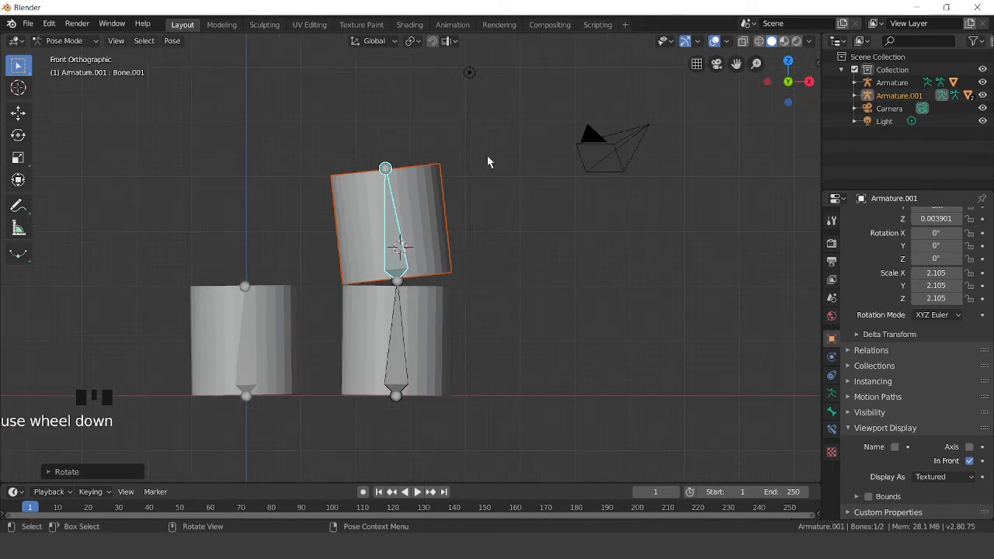
In Object Mode, place the 3D cursor on the red X axis to the right of the stacked cylinders and deselect everything.
{"action": "left_click", "coordinate": [97, 42]}
{"action": "left_click", "coordinate": [67, 54]}
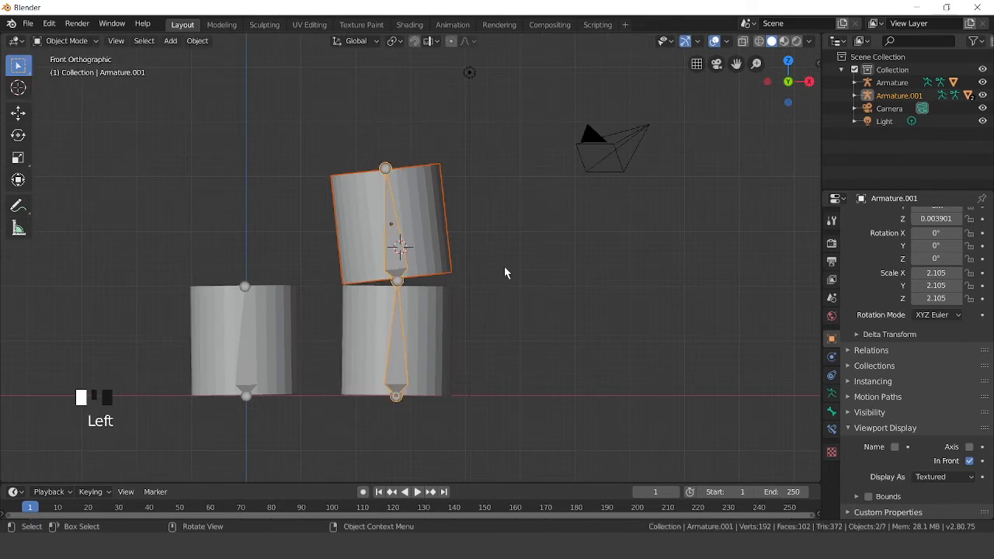
{"action": "scroll", "coordinate": [592, 301], "scroll_direction": "up", "scroll_amount": 2}
{"action": "middle_click_drag", "start_coordinate": [591, 301], "coordinate": [370, 220], "text": "shift"}
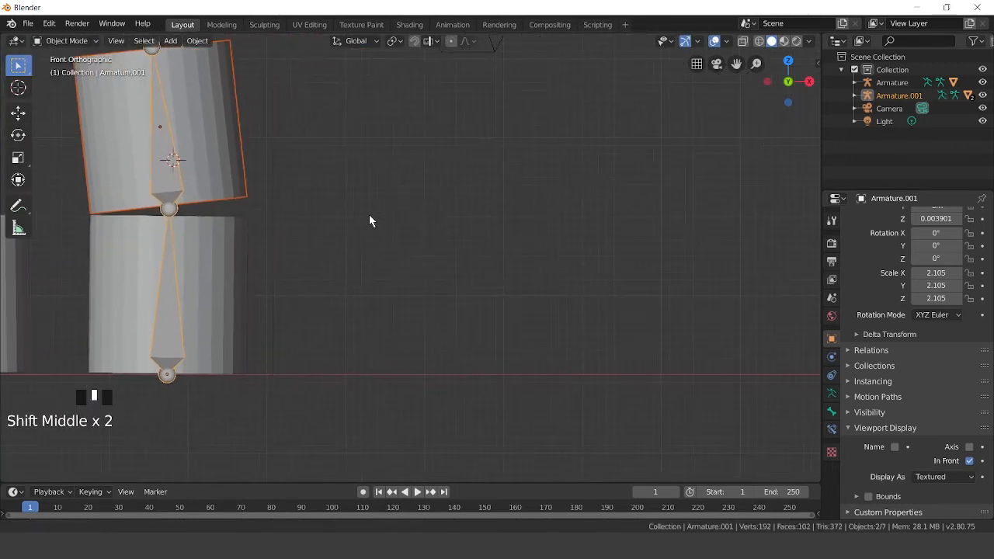
{"action": "left_click", "coordinate": [19, 87]}
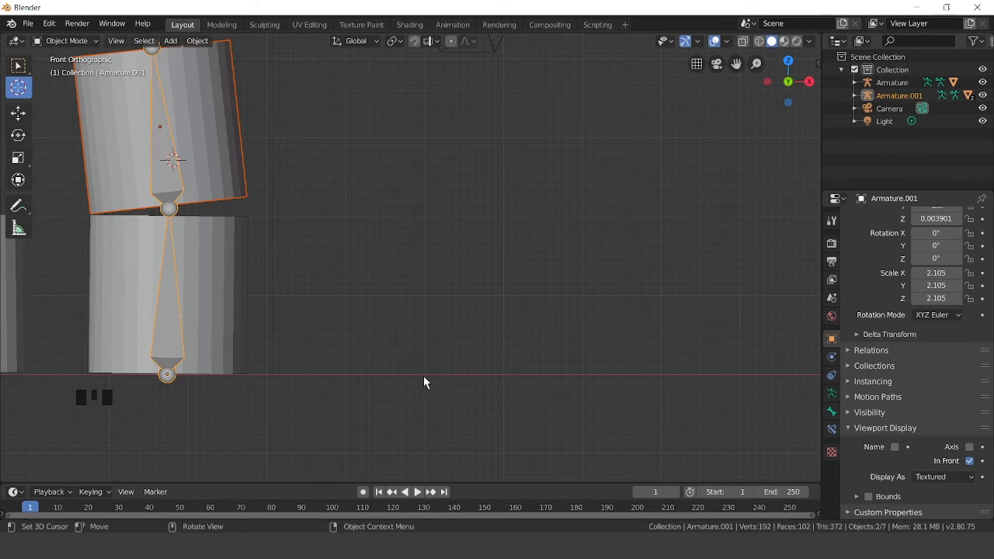
{"action": "left_click", "coordinate": [505, 376]}
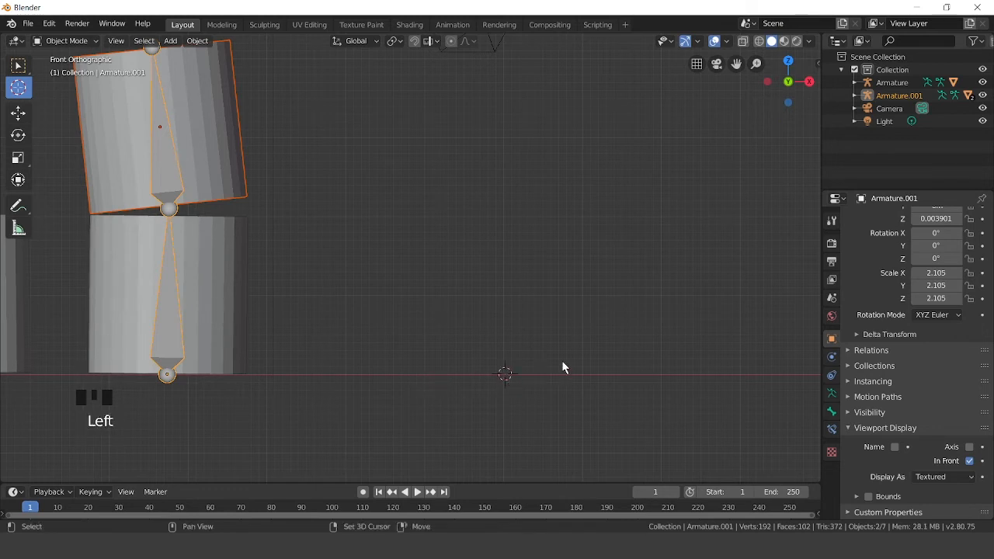
{"action": "middle_click_drag", "start_coordinate": [561, 365], "coordinate": [484, 368], "text": "shift"}
{"action": "left_click", "coordinate": [19, 66]}
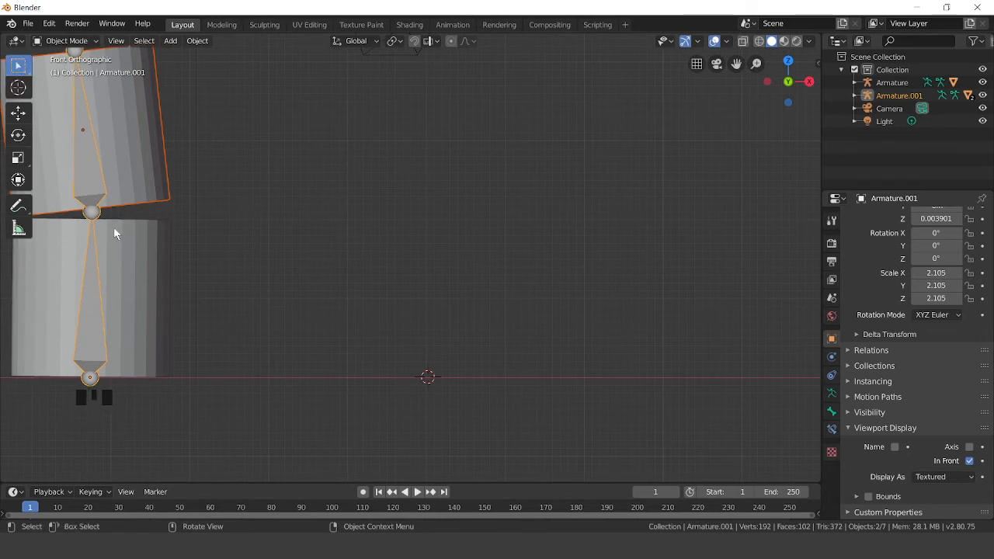
{"action": "left_click", "coordinate": [394, 293]}
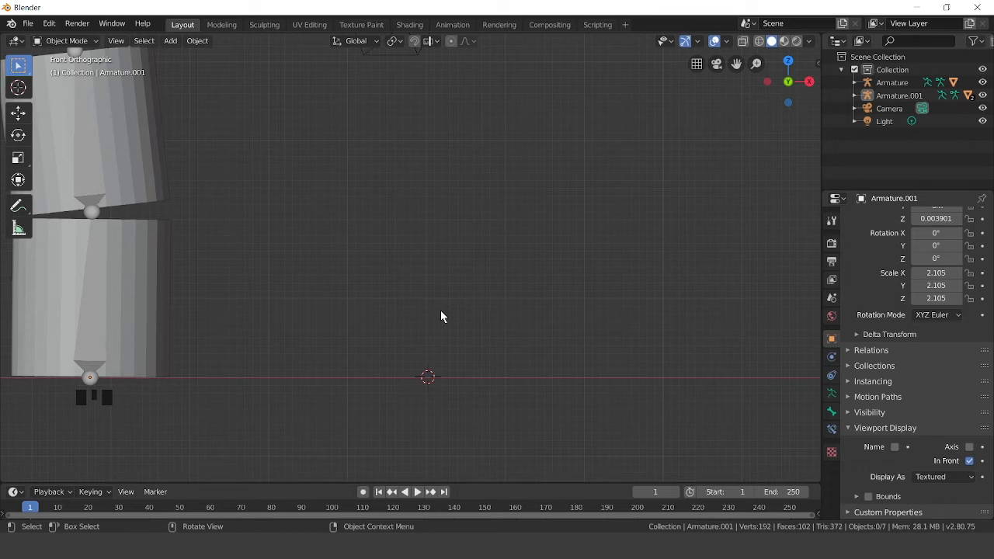
Add a mesh cylinder at the 3D cursor and move it up along Z to about 0.98 m, with its base on the X axis.
{"action": "key", "text": "shift+a"}
{"action": "mouse_move", "coordinate": [435, 291]}
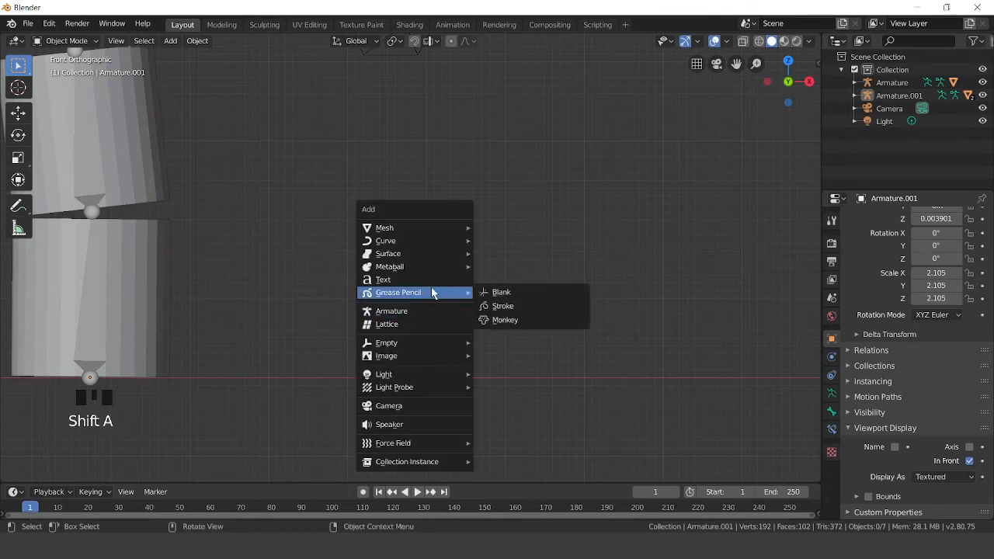
{"action": "mouse_move", "coordinate": [433, 228]}
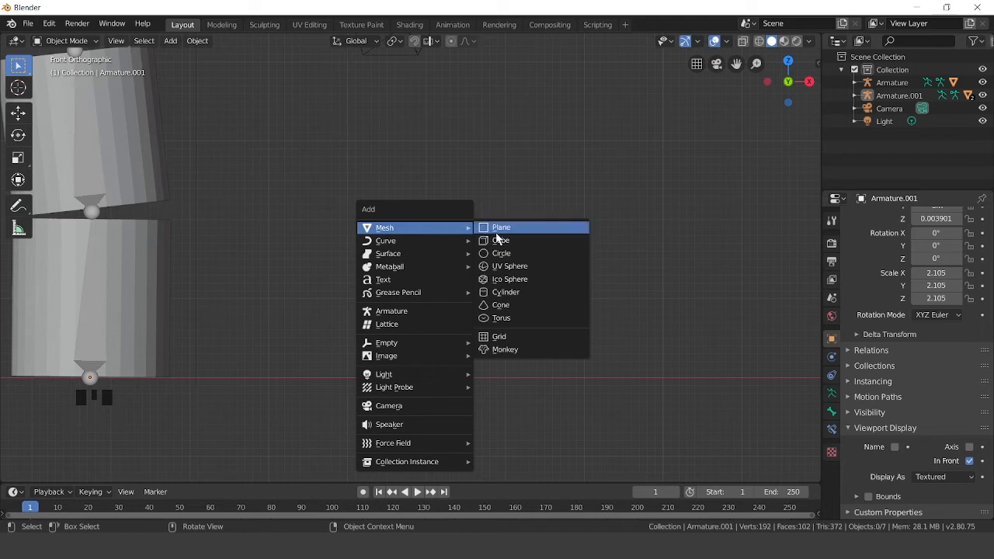
{"action": "left_click", "coordinate": [507, 292]}
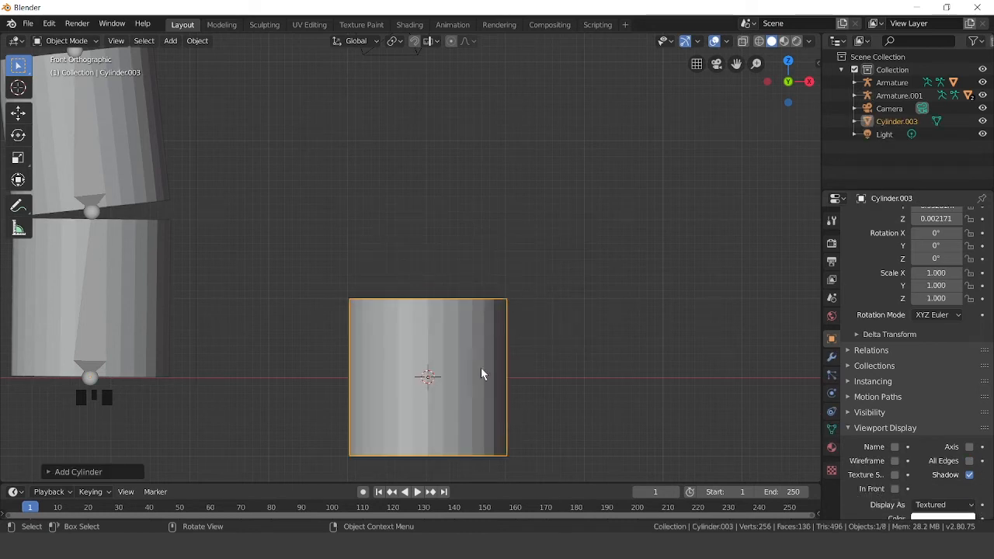
{"action": "key", "text": "g"}
{"action": "key", "text": "z"}
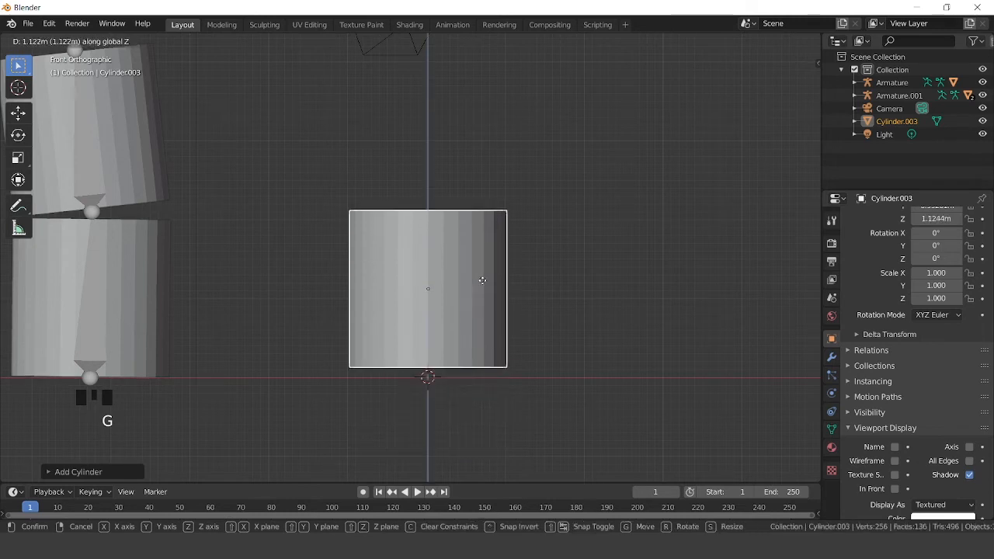
{"action": "left_click", "coordinate": [478, 289]}
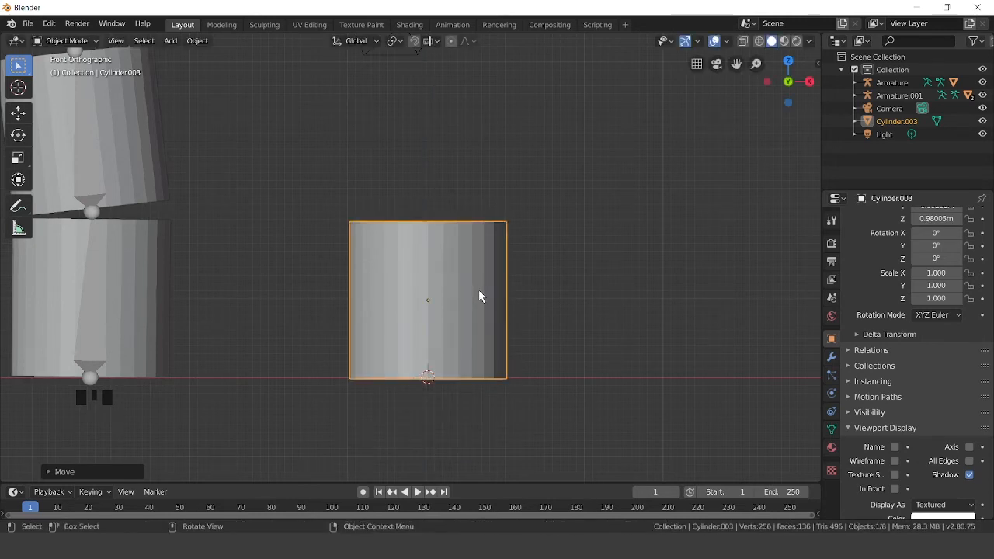
Switch to Wireframe shading and, in Edit Mode, box-select the top ring of vertices of the new cylinder.
{"action": "scroll", "coordinate": [497, 286], "scroll_direction": "up", "scroll_amount": 2}
{"action": "scroll", "coordinate": [497, 286], "scroll_direction": "down", "scroll_amount": 1}
{"action": "middle_click_drag", "start_coordinate": [623, 208], "coordinate": [590, 236], "text": "shift"}
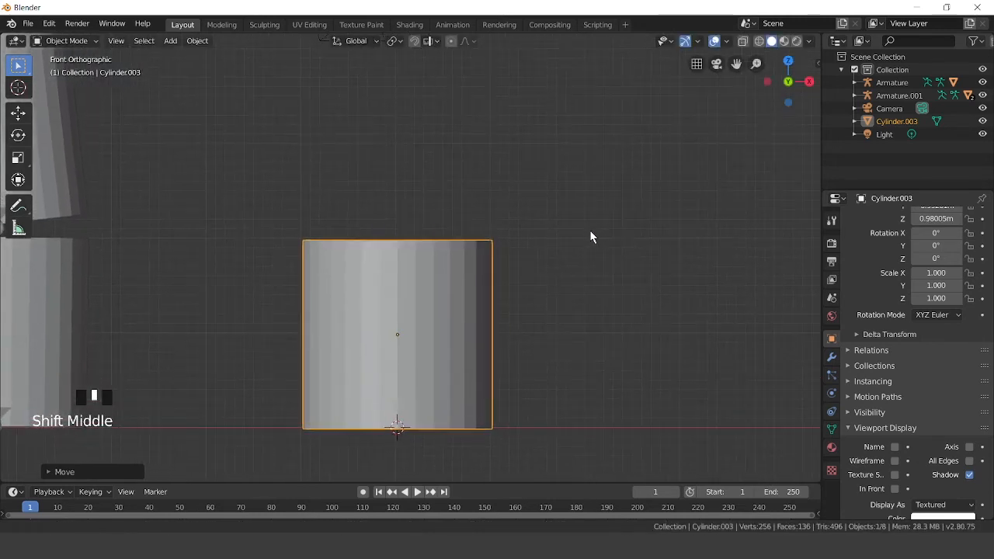
{"action": "left_click", "coordinate": [758, 42]}
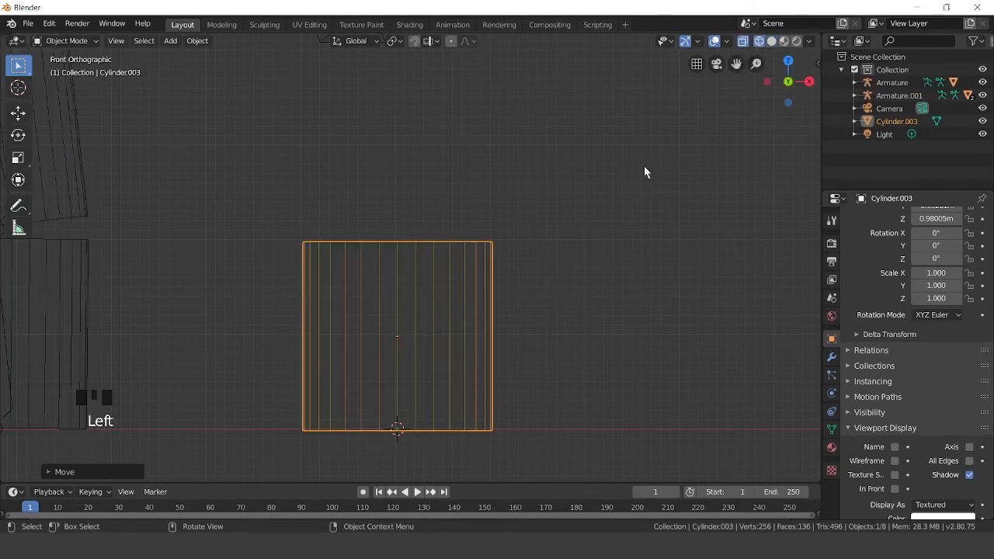
{"action": "key", "text": "z"}
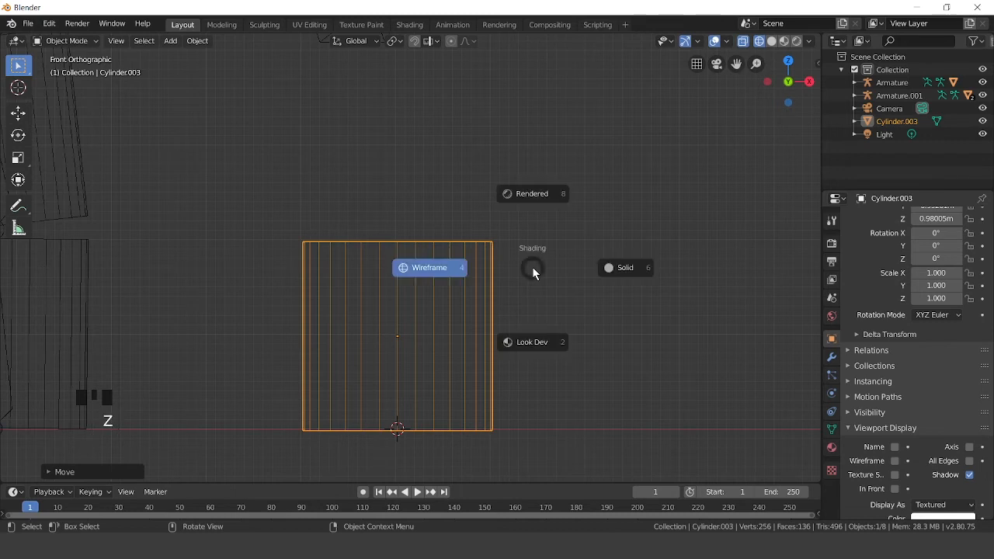
{"action": "left_click", "coordinate": [445, 271]}
{"action": "key", "text": "Tab"}
{"action": "left_click_drag", "start_coordinate": [253, 203], "coordinate": [511, 257]}
{"action": "scroll", "coordinate": [505, 233], "scroll_direction": "up", "scroll_amount": 3}
{"action": "middle_click_drag", "start_coordinate": [495, 191], "coordinate": [499, 244], "text": "shift"}
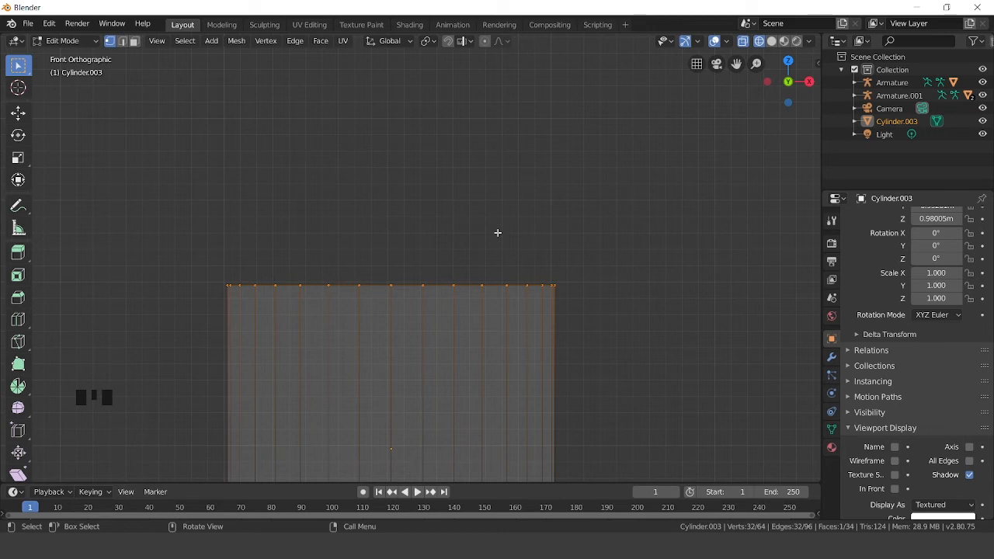
Extrude the cylinder's top ring straight upward twice in short segments of roughly equal height.
{"action": "scroll", "coordinate": [498, 232], "scroll_direction": "down", "scroll_amount": 2}
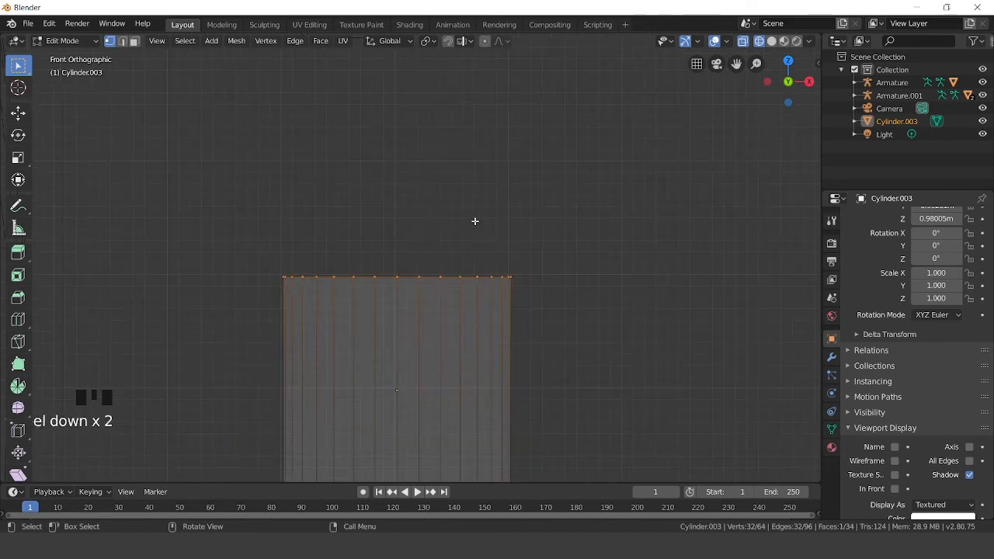
{"action": "middle_click_drag", "start_coordinate": [475, 221], "coordinate": [470, 293], "text": "shift"}
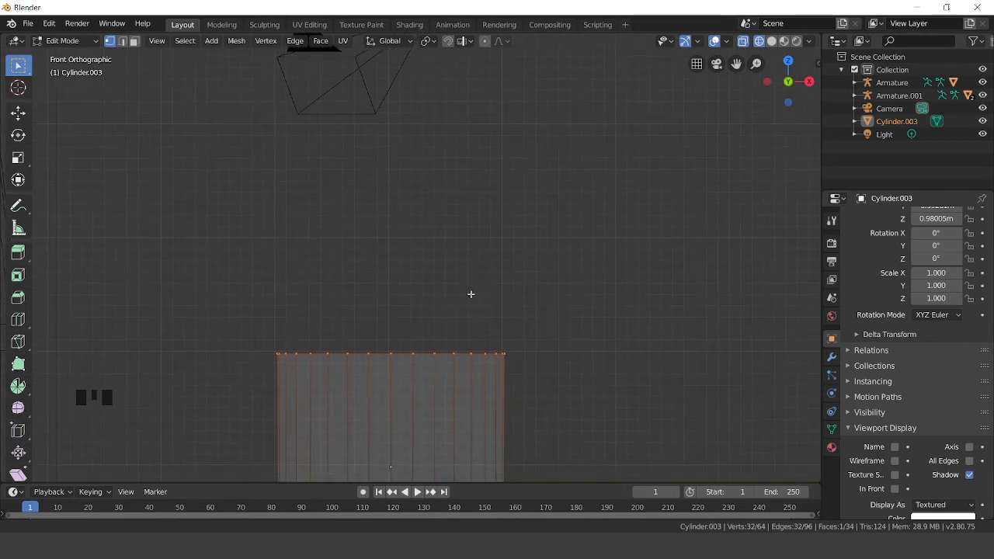
{"action": "scroll", "coordinate": [453, 330], "scroll_direction": "up", "scroll_amount": 2}
{"action": "middle_click_drag", "start_coordinate": [453, 330], "coordinate": [488, 247], "text": "shift"}
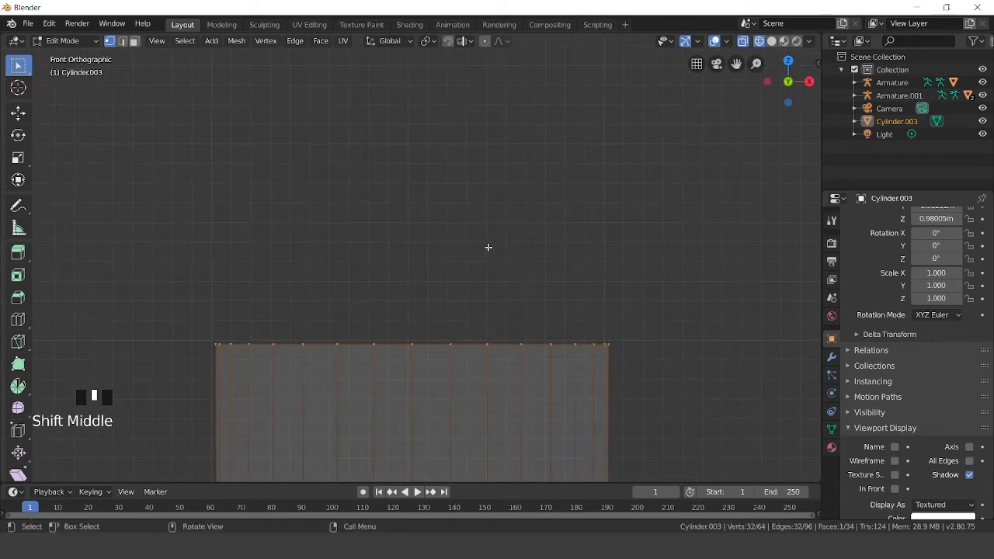
{"action": "key", "text": "e"}
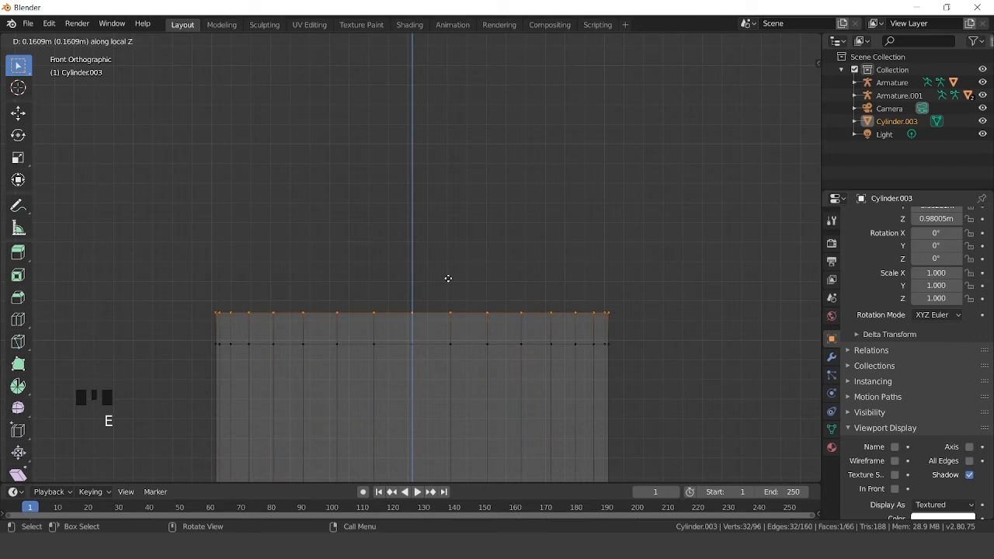
{"action": "left_click", "coordinate": [451, 275]}
{"action": "key", "text": "e"}
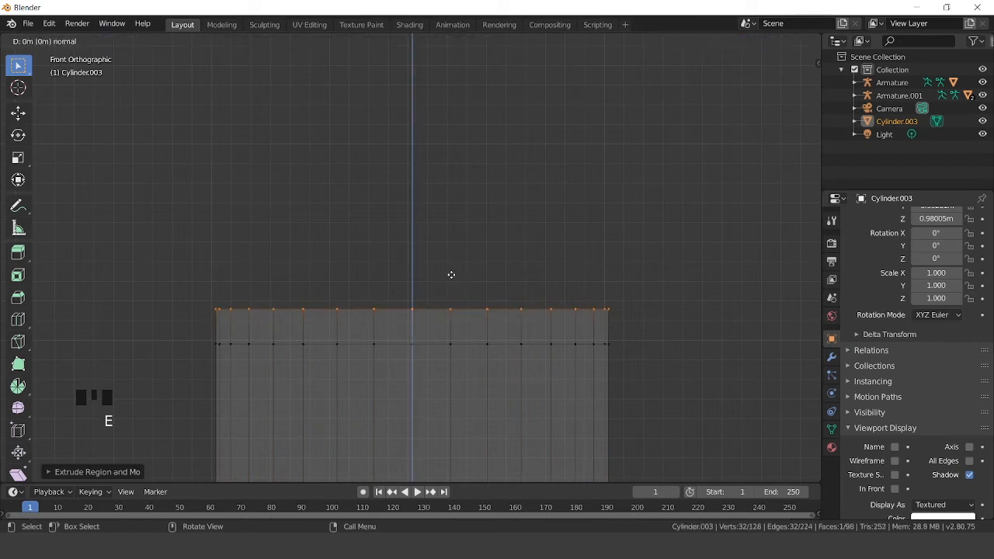
{"action": "left_click", "coordinate": [456, 239]}
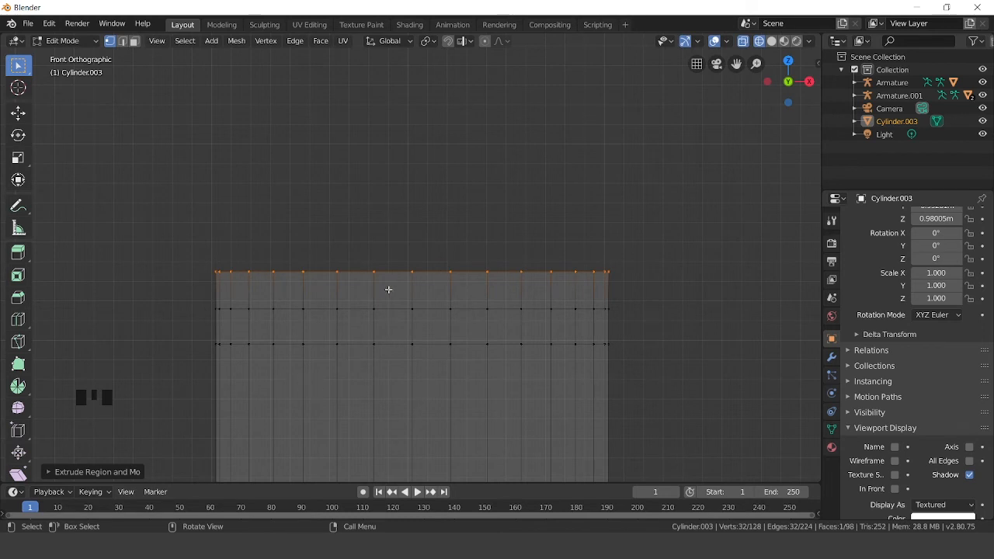
Extrude the top ring upward once more by a tall segment roughly as high as the original cylinder.
{"action": "scroll", "coordinate": [387, 286], "scroll_direction": "down", "scroll_amount": 5}
{"action": "scroll", "coordinate": [510, 284], "scroll_direction": "up", "scroll_amount": 5}
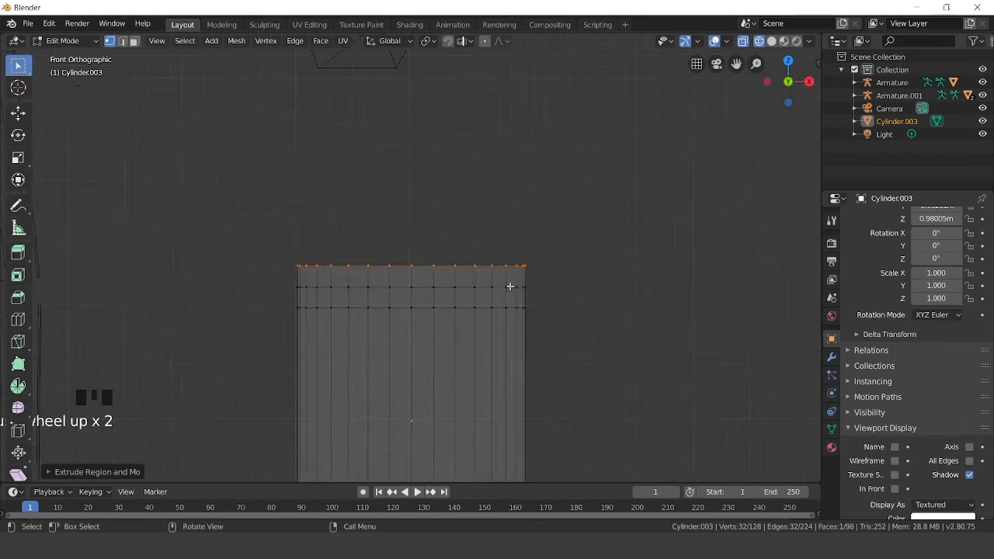
{"action": "scroll", "coordinate": [563, 209], "scroll_direction": "down", "scroll_amount": 1}
{"action": "scroll", "coordinate": [556, 217], "scroll_direction": "down", "scroll_amount": 5}
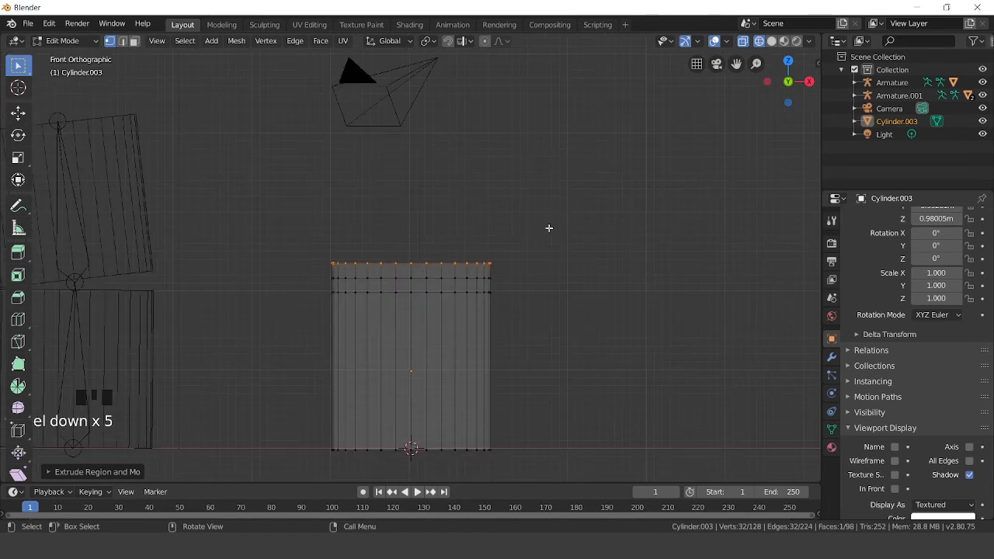
{"action": "middle_click_drag", "start_coordinate": [549, 226], "coordinate": [539, 315], "text": "shift"}
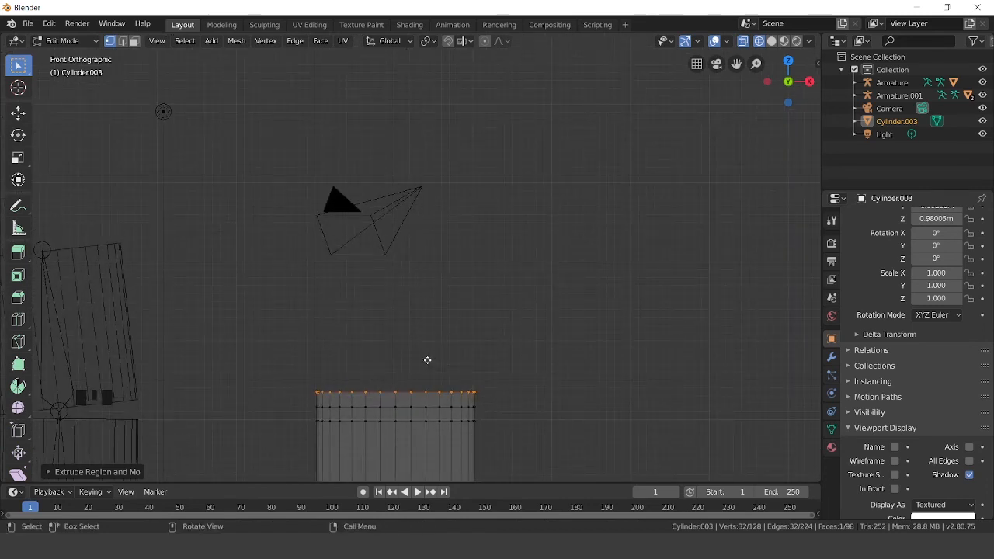
{"action": "key", "text": "e"}
{"action": "left_click", "coordinate": [434, 217]}
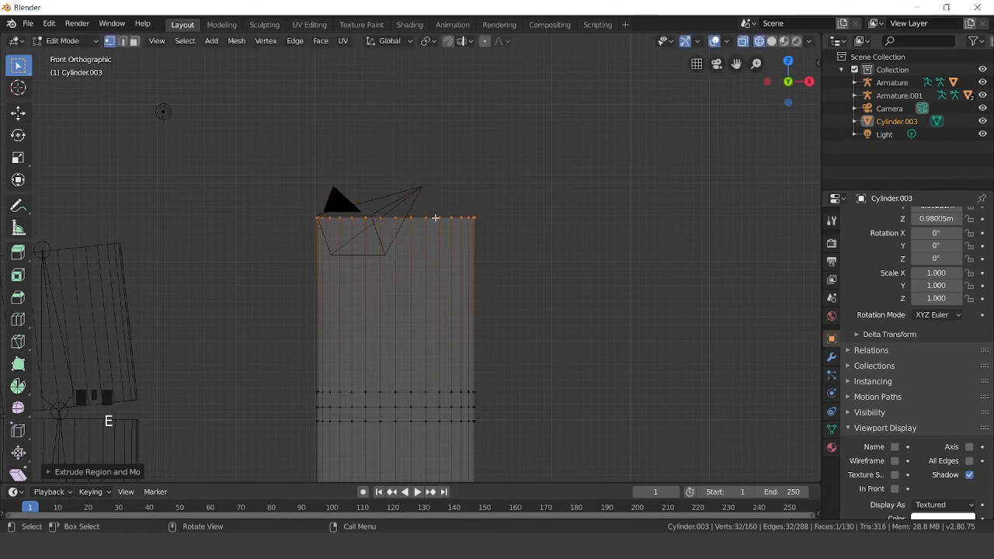
{"action": "scroll", "coordinate": [433, 220], "scroll_direction": "up", "scroll_amount": 4}
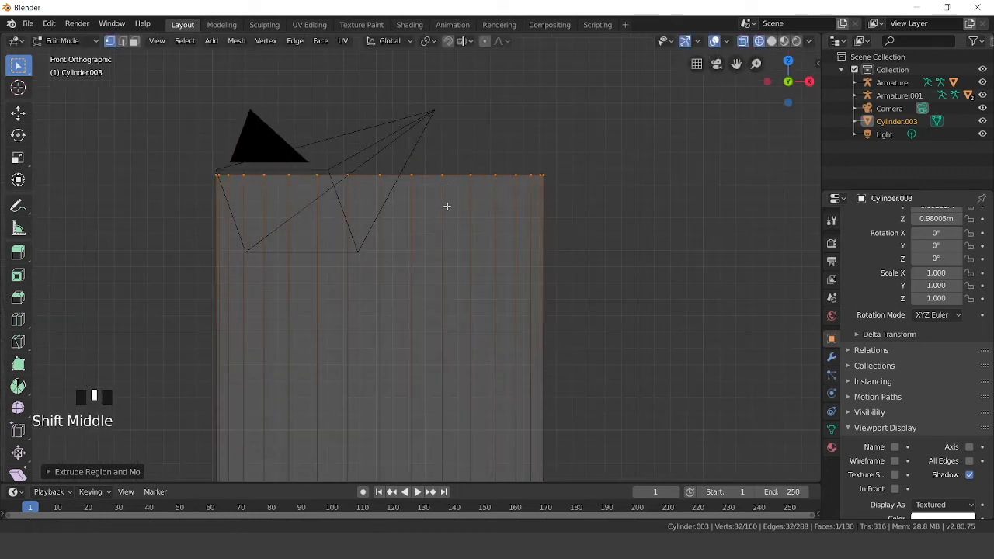
Extrude the cylinder's top ring upward twice more in short segments, forming the loops of an upper joint.
{"action": "middle_click_drag", "start_coordinate": [446, 207], "coordinate": [471, 315], "text": "shift"}
{"action": "key", "text": "e"}
{"action": "left_click", "coordinate": [477, 278]}
{"action": "key", "text": "e"}
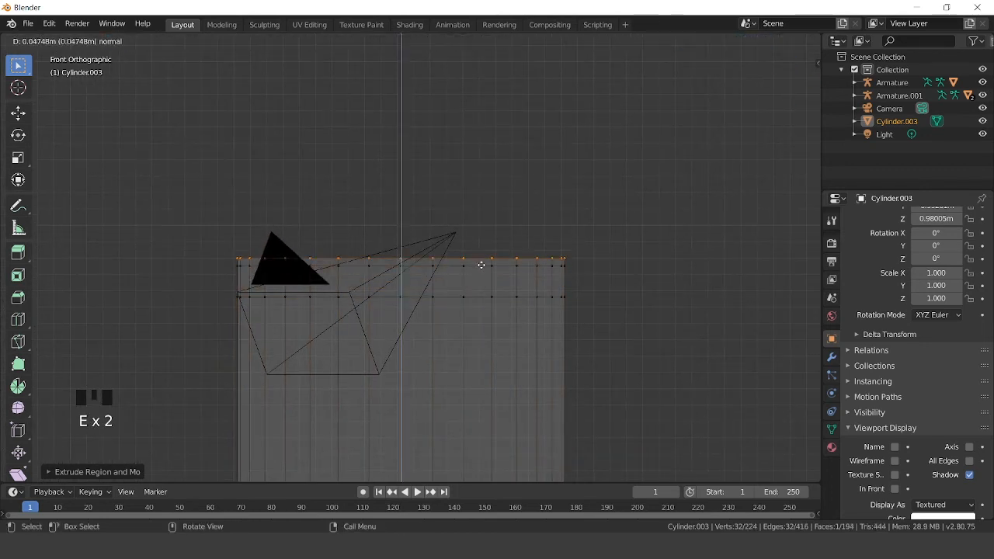
{"action": "left_click", "coordinate": [481, 241]}
{"action": "scroll", "coordinate": [479, 240], "scroll_direction": "down", "scroll_amount": 6}
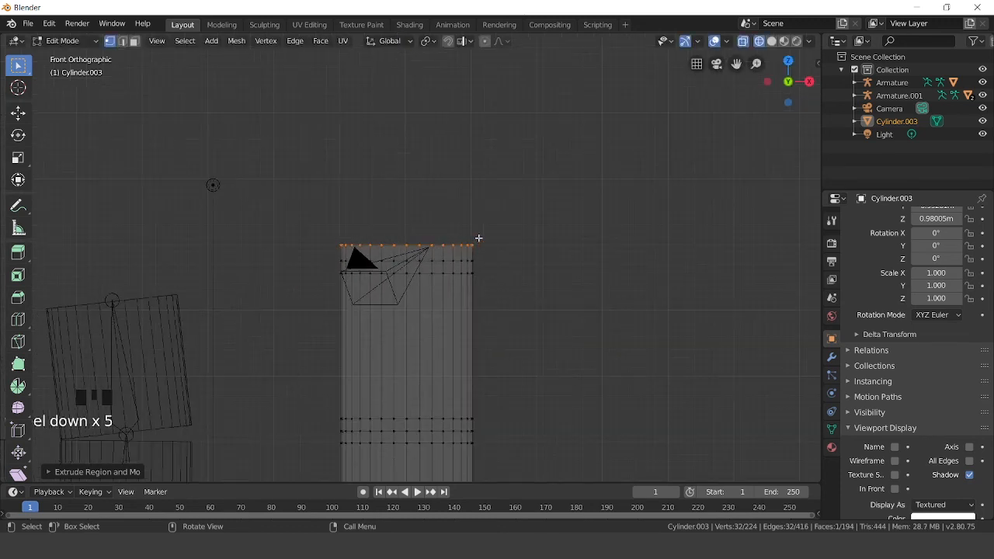
Extrude the top ring upward by one more tall segment of about 2.25 m and return to Object Mode.
{"action": "key", "text": "e"}
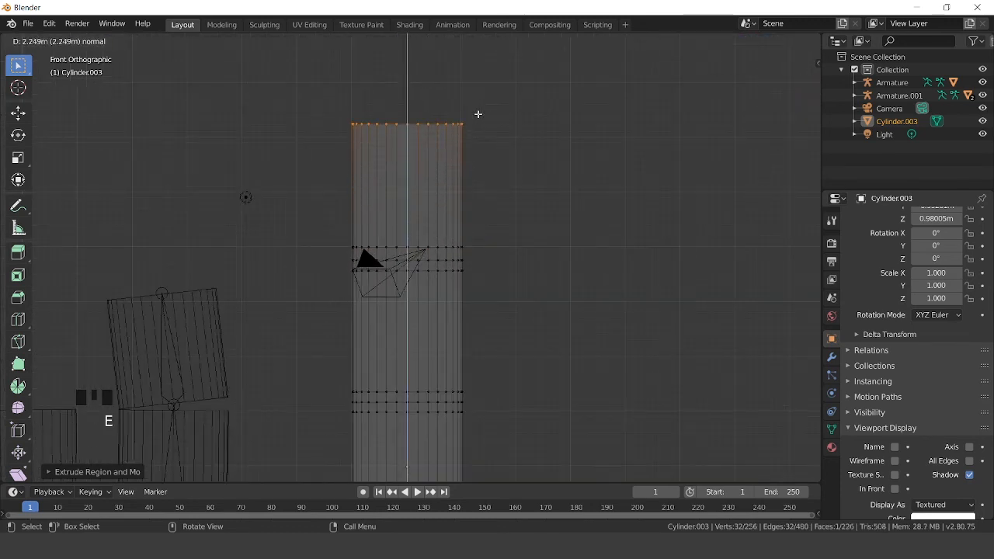
{"action": "left_click", "coordinate": [477, 111]}
{"action": "scroll", "coordinate": [478, 235], "scroll_direction": "down", "scroll_amount": 3}
{"action": "scroll", "coordinate": [476, 237], "scroll_direction": "up", "scroll_amount": 2}
{"action": "scroll", "coordinate": [477, 237], "scroll_direction": "down", "scroll_amount": 3}
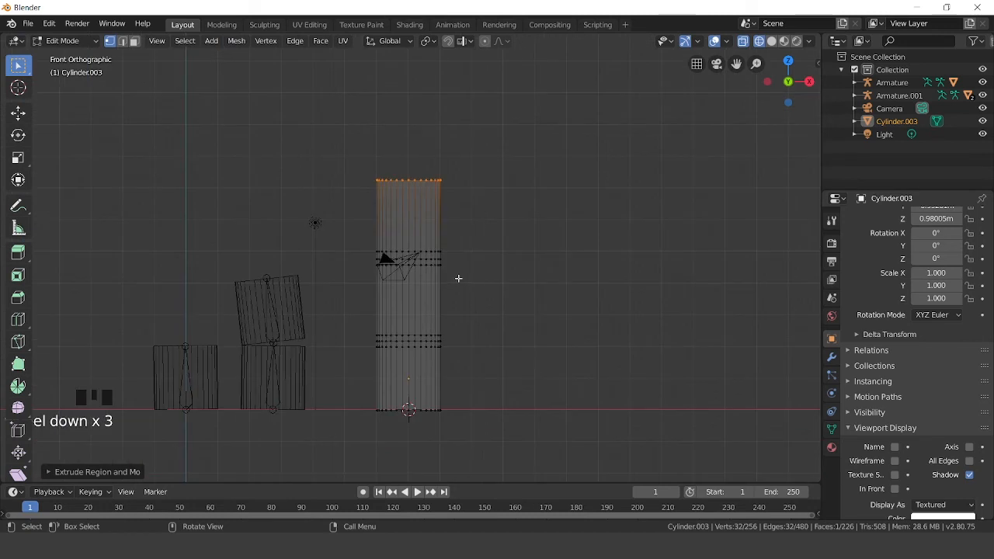
{"action": "scroll", "coordinate": [445, 323], "scroll_direction": "up", "scroll_amount": 2}
{"action": "scroll", "coordinate": [445, 323], "scroll_direction": "up", "scroll_amount": 1}
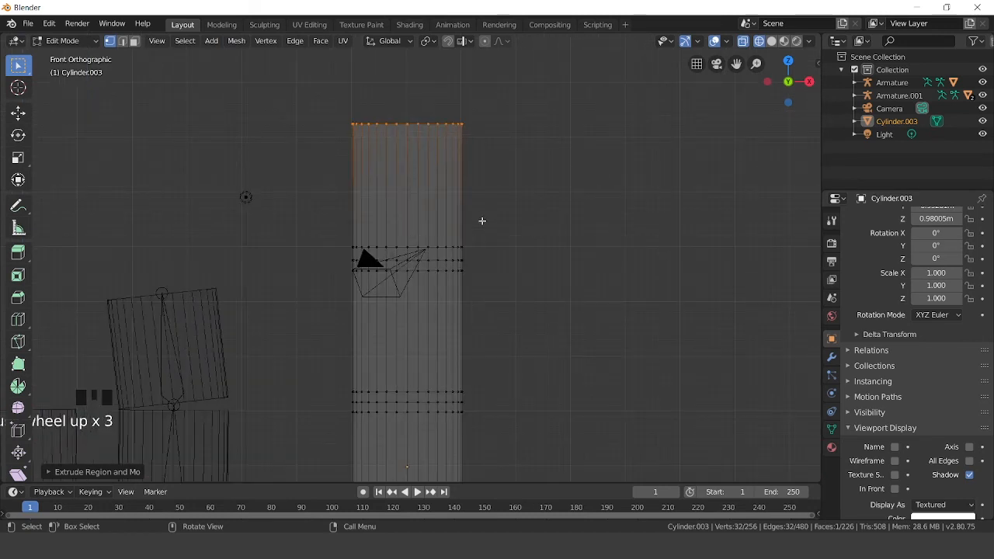
{"action": "key", "text": "Tab"}
In Solid shading, add an armature at the 3D cursor at the tall cylinder's base and set it to display In Front.
{"action": "scroll", "coordinate": [463, 307], "scroll_direction": "down", "scroll_amount": 1}
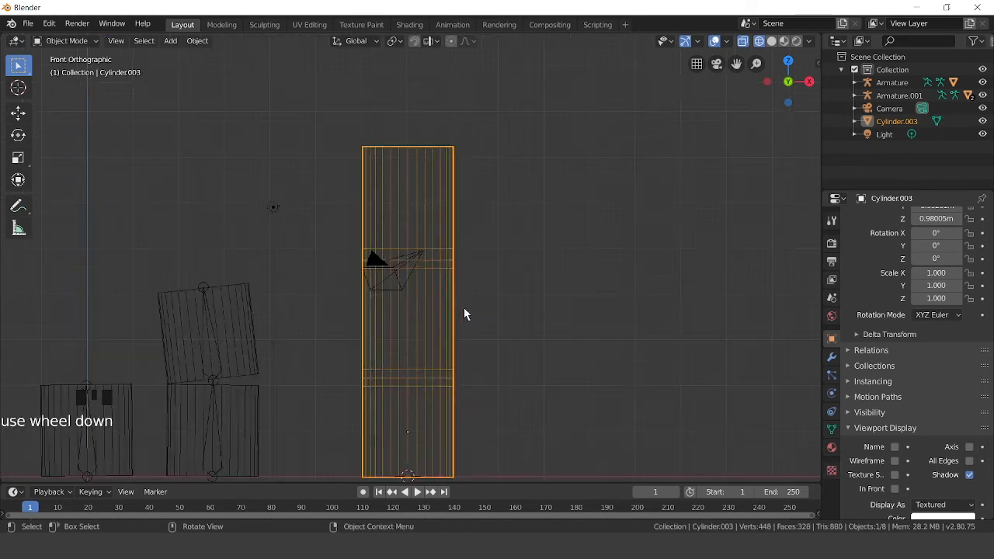
{"action": "scroll", "coordinate": [455, 363], "scroll_direction": "up", "scroll_amount": 3}
{"action": "middle_click_drag", "start_coordinate": [455, 363], "coordinate": [468, 252], "text": "shift"}
{"action": "scroll", "coordinate": [475, 303], "scroll_direction": "up", "scroll_amount": 2}
{"action": "middle_click_drag", "start_coordinate": [475, 304], "coordinate": [421, 263], "text": "shift"}
{"action": "scroll", "coordinate": [421, 263], "scroll_direction": "up", "scroll_amount": 1}
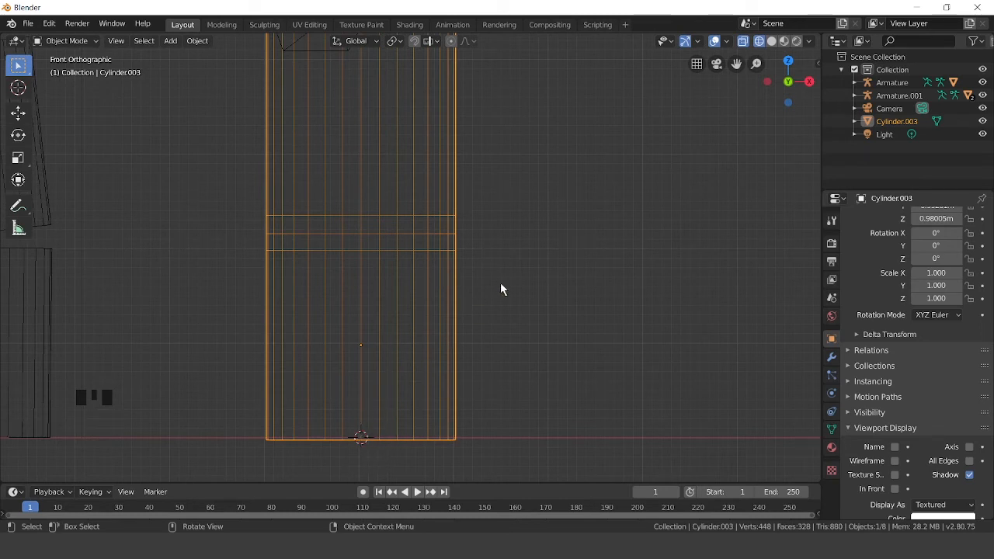
{"action": "left_click", "coordinate": [771, 41]}
{"action": "scroll", "coordinate": [512, 215], "scroll_direction": "down", "scroll_amount": 5}
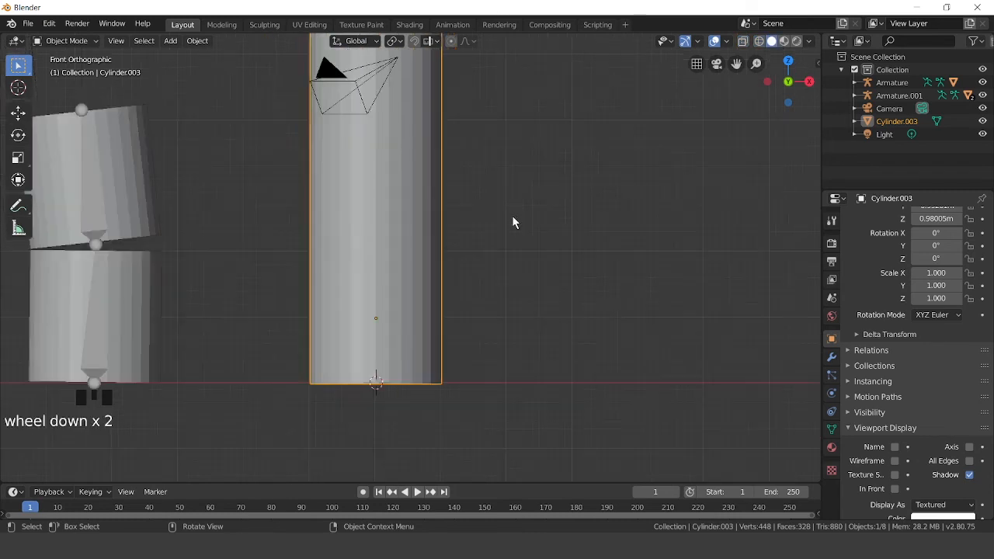
{"action": "scroll", "coordinate": [414, 243], "scroll_direction": "up", "scroll_amount": 5}
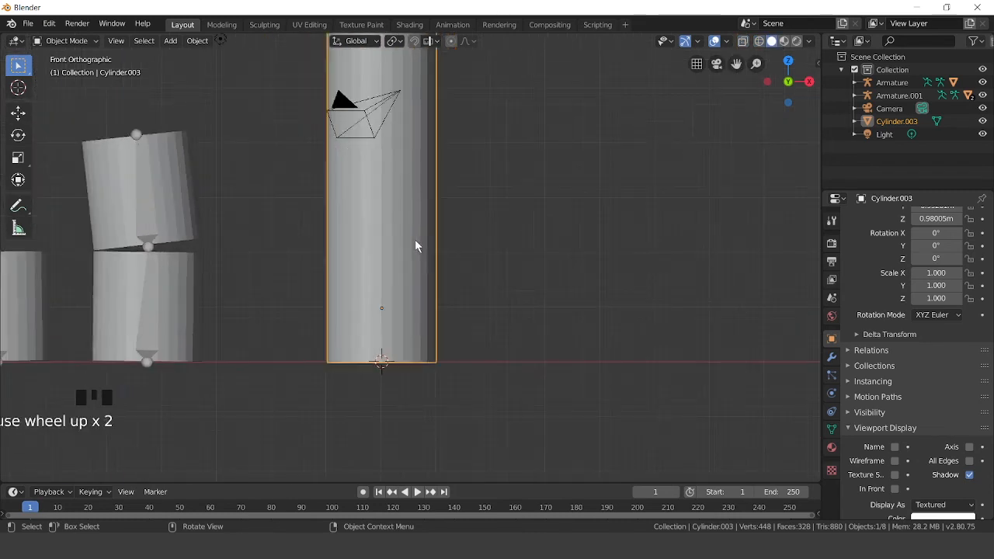
{"action": "key", "text": "shift+a"}
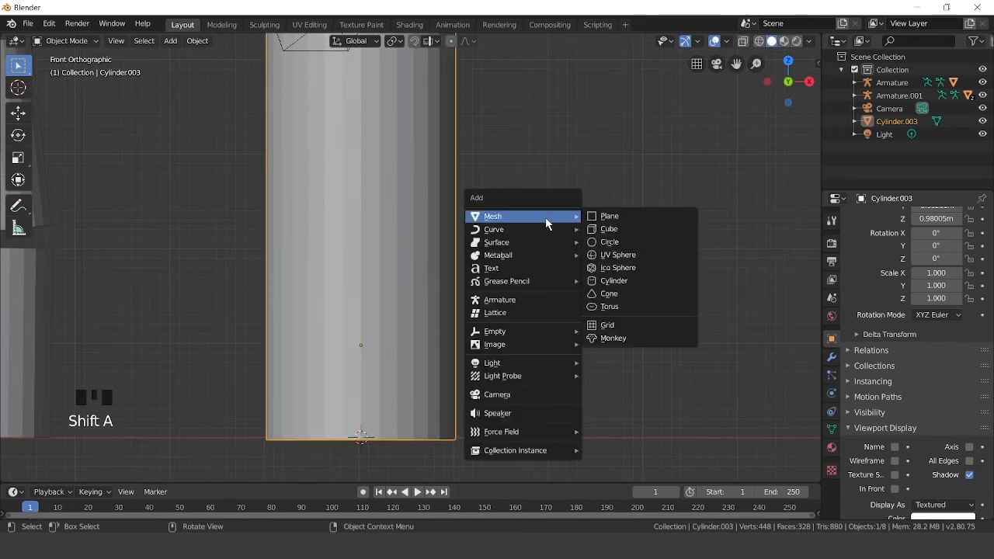
{"action": "left_click", "coordinate": [510, 303]}
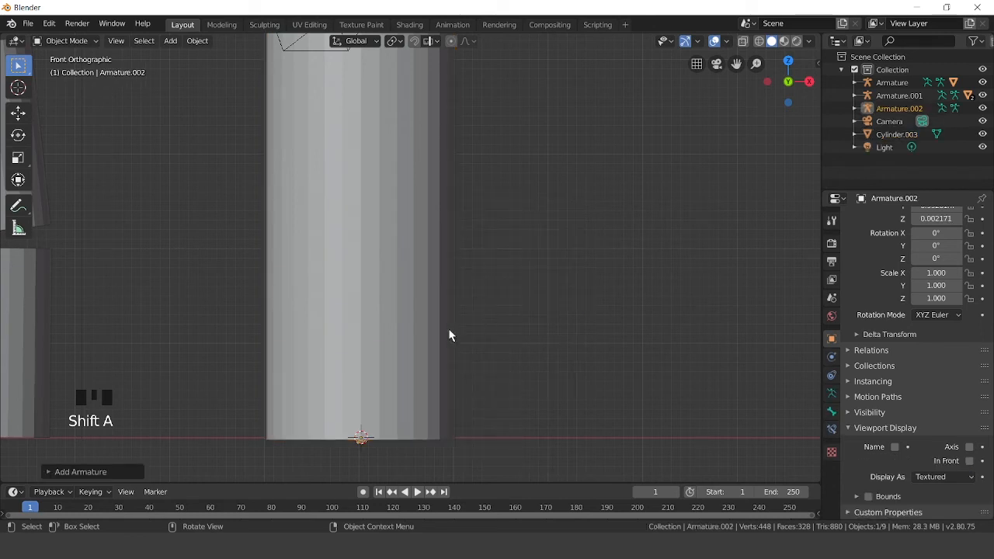
{"action": "left_click", "coordinate": [969, 461]}
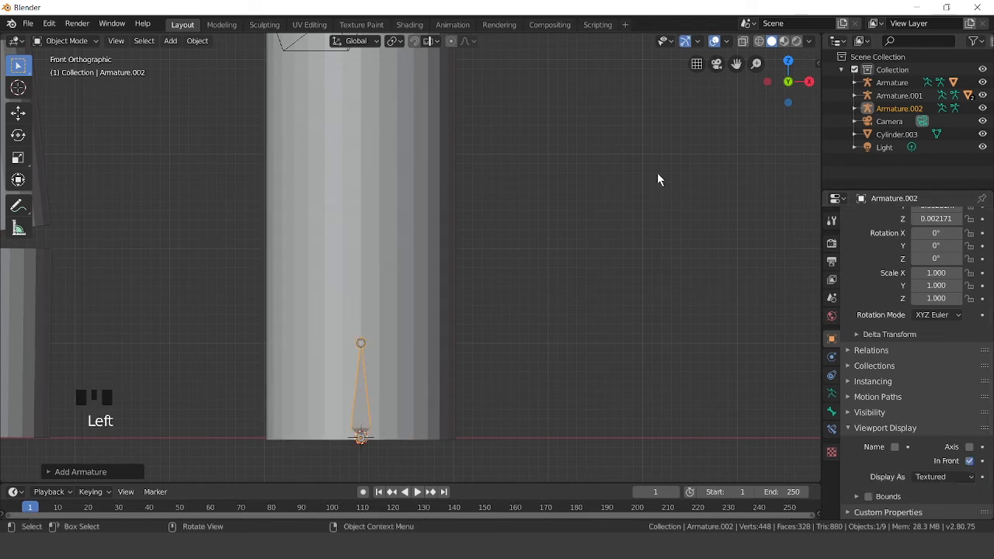
Switch to Wireframe shading and scale the armature to about 2.179 so its bone reaches the middle loop of the lower joint.
{"action": "left_click", "coordinate": [758, 41]}
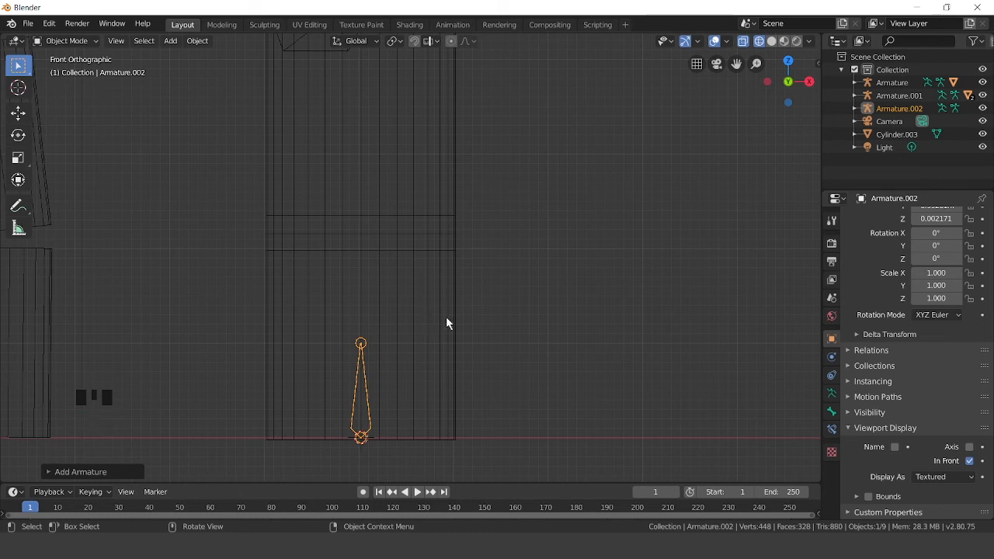
{"action": "scroll", "coordinate": [459, 347], "scroll_direction": "down", "scroll_amount": 3}
{"action": "middle_click_drag", "start_coordinate": [399, 331], "coordinate": [492, 252], "text": "shift"}
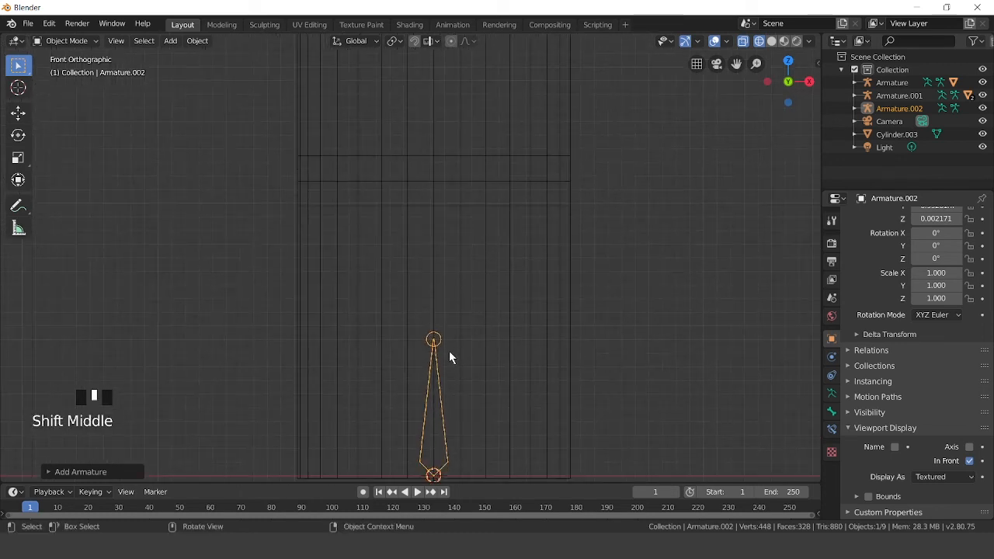
{"action": "key", "text": "s"}
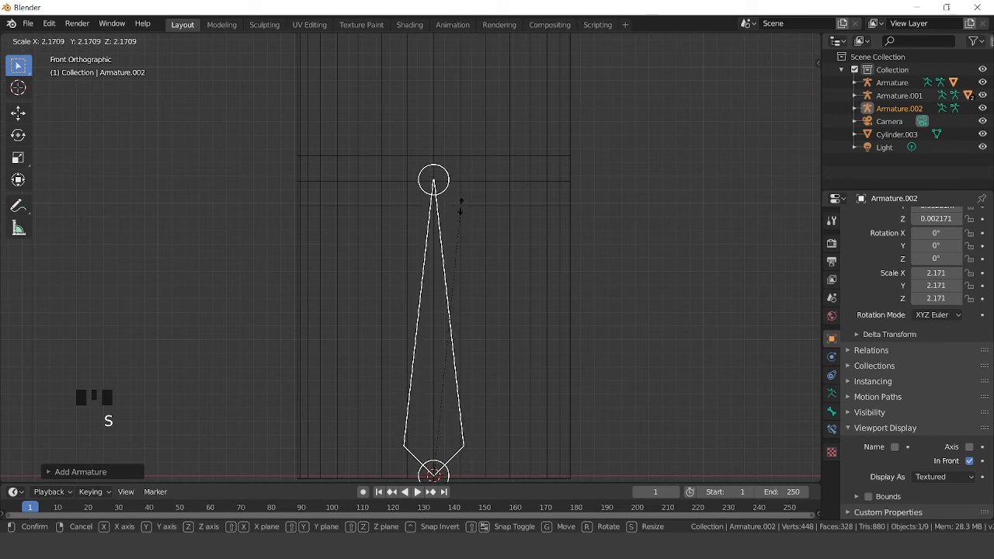
{"action": "left_click", "coordinate": [460, 207]}
{"action": "scroll", "coordinate": [473, 199], "scroll_direction": "down", "scroll_amount": 5}
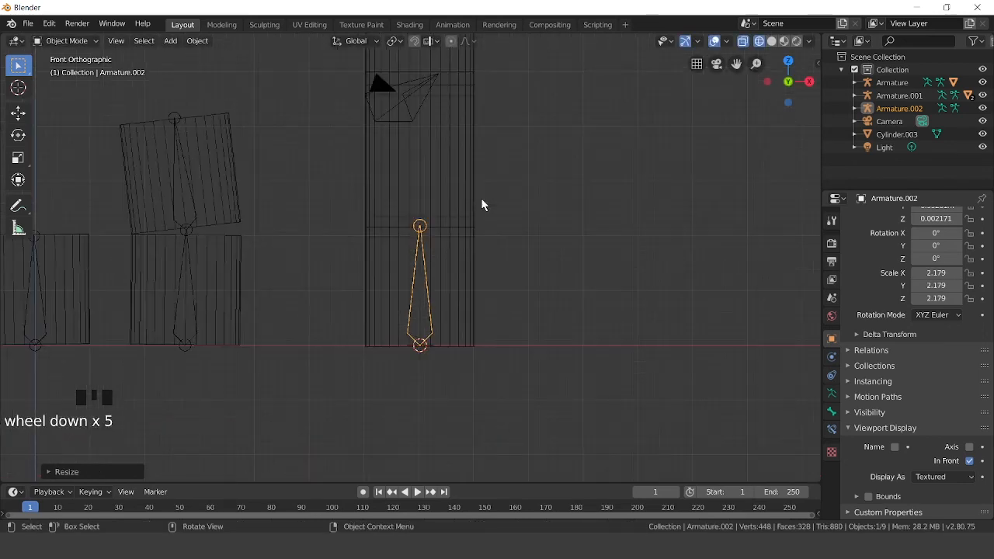
In Edit Mode, extrude a second bone from the first bone's tip straight up to the middle loop of the upper joint.
{"action": "key", "text": "Tab"}
{"action": "middle_click_drag", "start_coordinate": [453, 175], "coordinate": [459, 362], "text": "shift"}
{"action": "scroll", "coordinate": [427, 289], "scroll_direction": "up", "scroll_amount": 5}
{"action": "scroll", "coordinate": [459, 357], "scroll_direction": "down", "scroll_amount": 2}
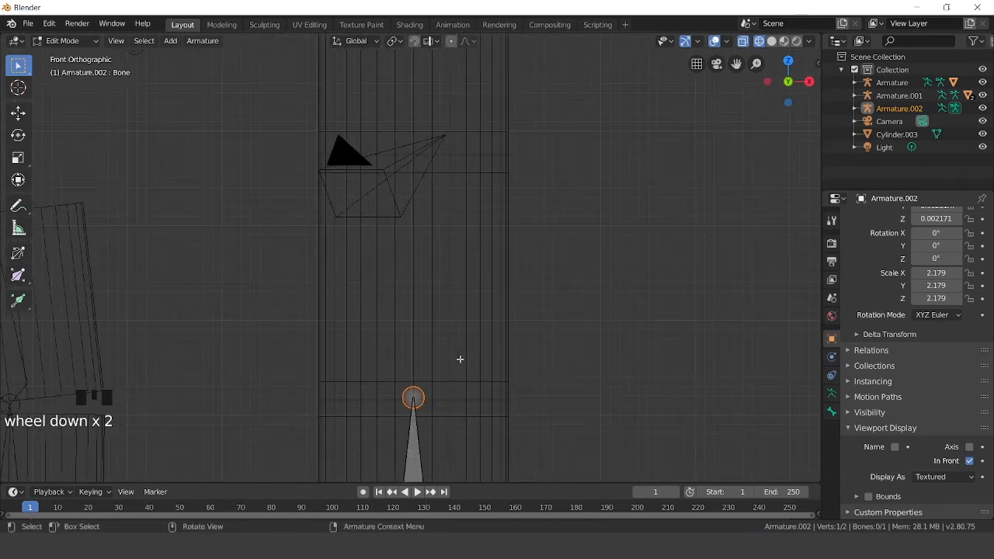
{"action": "key", "text": "e"}
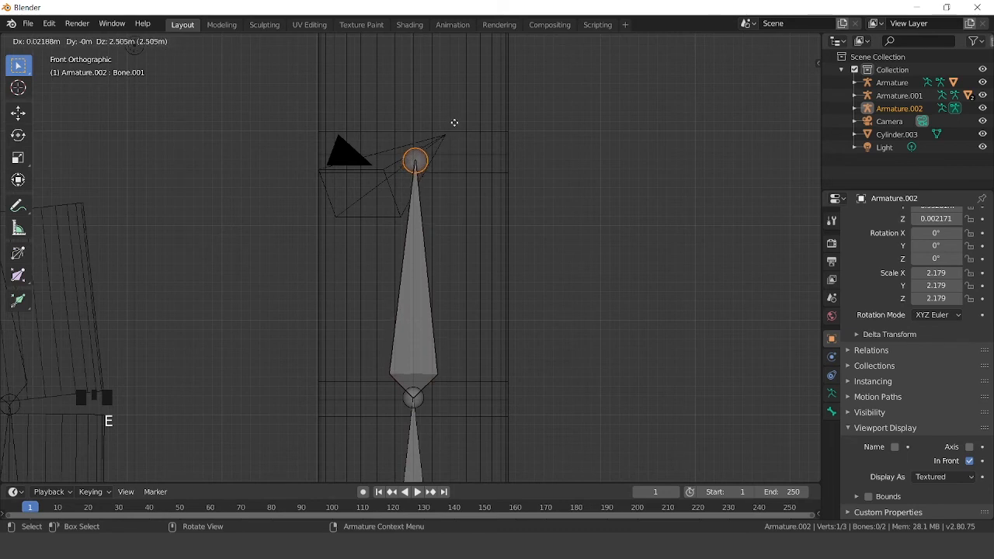
{"action": "left_click", "coordinate": [455, 114]}
Extrude a third bone from the second bone's tip up to the top of the cylinder.
{"action": "middle_click_drag", "start_coordinate": [470, 122], "coordinate": [480, 356], "text": "shift"}
{"action": "scroll", "coordinate": [468, 399], "scroll_direction": "up", "scroll_amount": 1}
{"action": "key", "text": "e"}
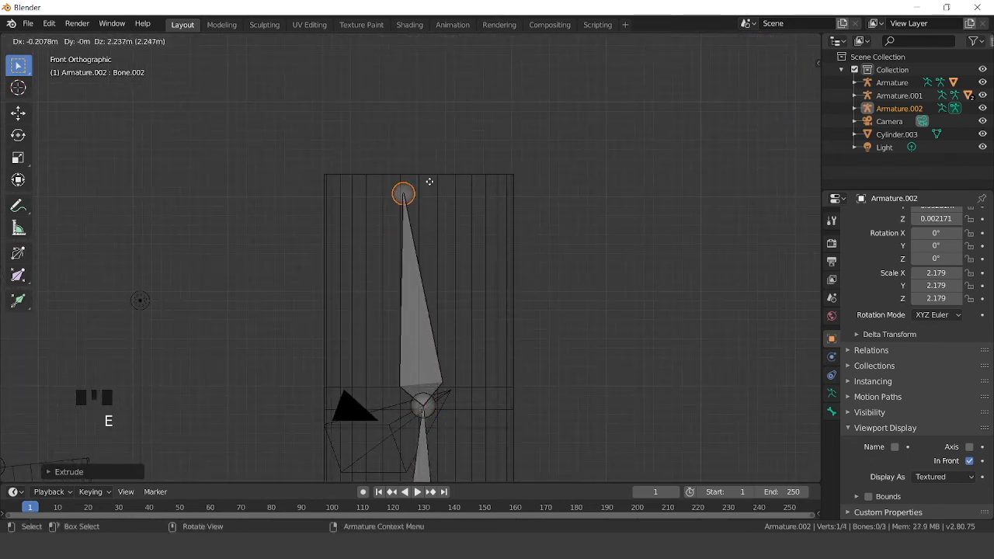
{"action": "left_click", "coordinate": [446, 169]}
{"action": "scroll", "coordinate": [464, 300], "scroll_direction": "down", "scroll_amount": 5}
{"action": "middle_click_drag", "start_coordinate": [464, 300], "coordinate": [376, 157], "text": "shift"}
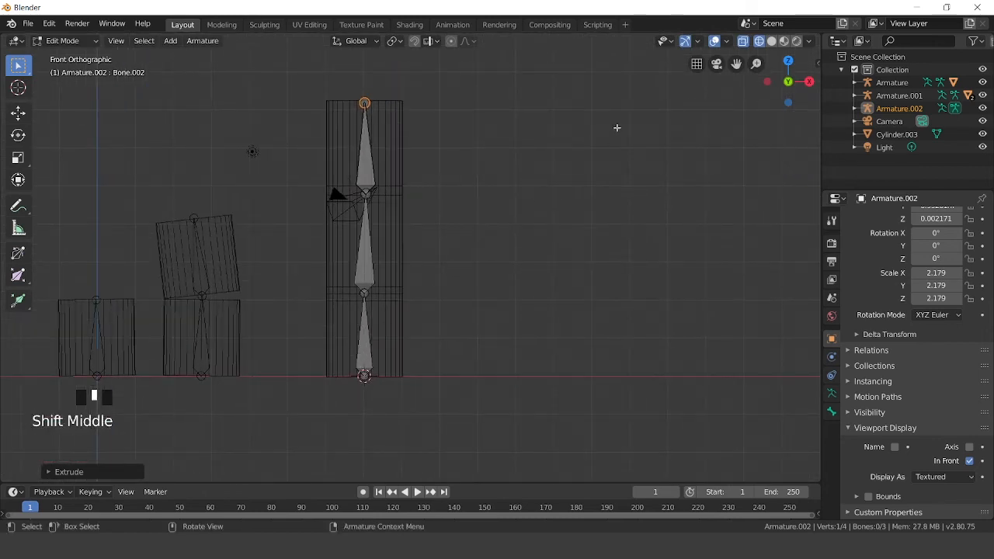
Return to Object Mode and switch the viewport to Solid shading to show the whole cylinder with its three bones.
{"action": "key", "text": "Tab"}
{"action": "left_click", "coordinate": [770, 40]}
{"action": "scroll", "coordinate": [469, 237], "scroll_direction": "down", "scroll_amount": 2}
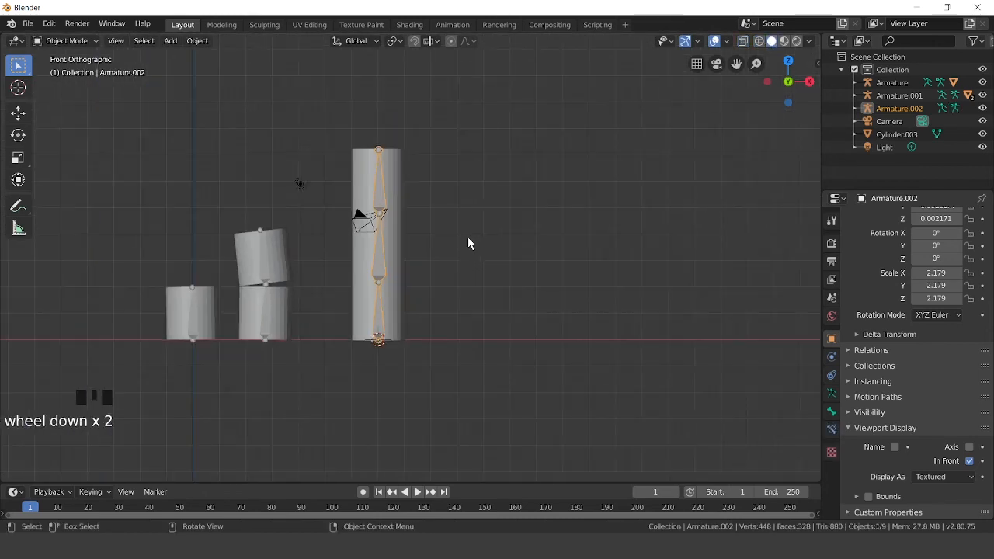
{"action": "scroll", "coordinate": [412, 243], "scroll_direction": "up", "scroll_amount": 6}
{"action": "middle_click_drag", "start_coordinate": [412, 244], "coordinate": [483, 204], "text": "shift"}
{"action": "scroll", "coordinate": [486, 202], "scroll_direction": "down", "scroll_amount": 2}
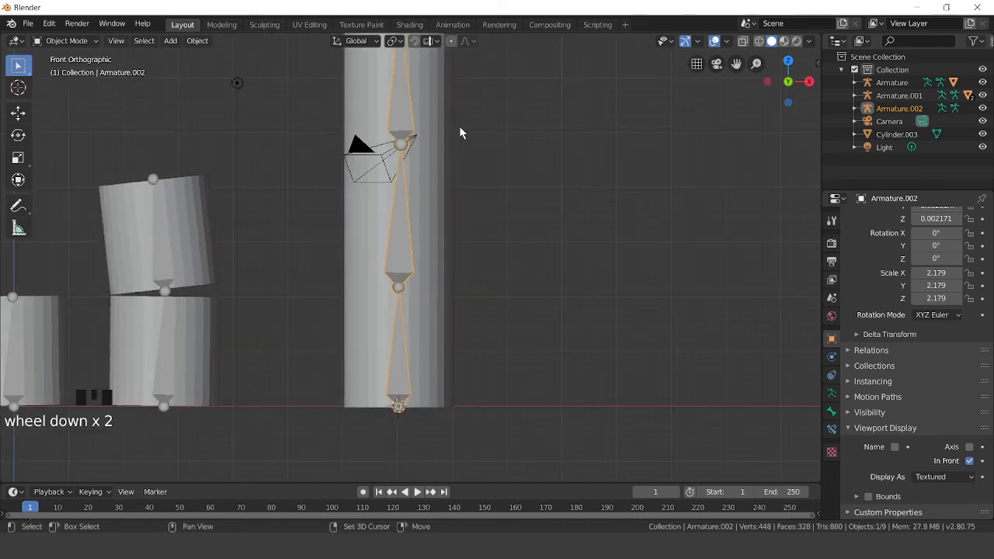
{"action": "middle_click_drag", "start_coordinate": [459, 133], "coordinate": [486, 177], "text": "shift"}
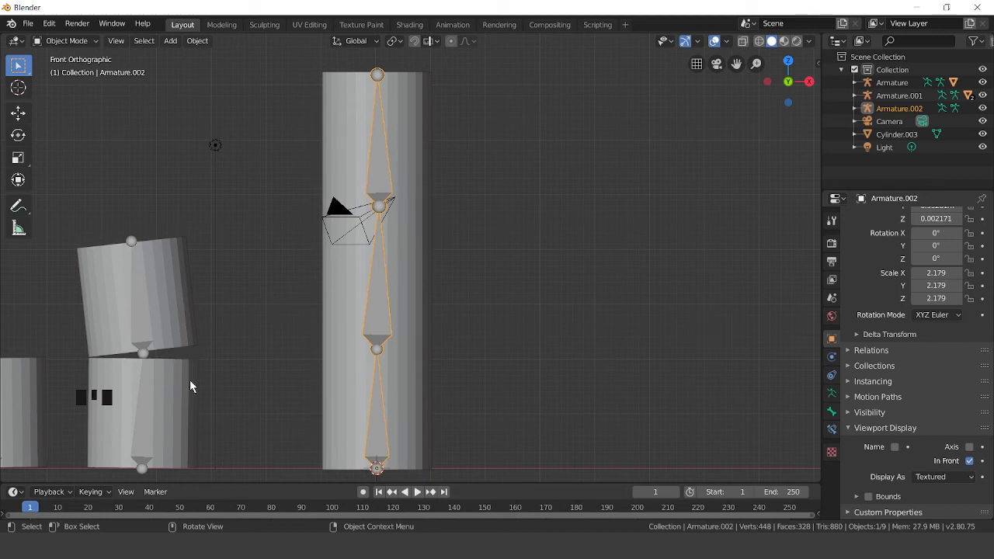
{"action": "left_click", "coordinate": [398, 134]}
{"action": "left_click", "coordinate": [375, 156]}
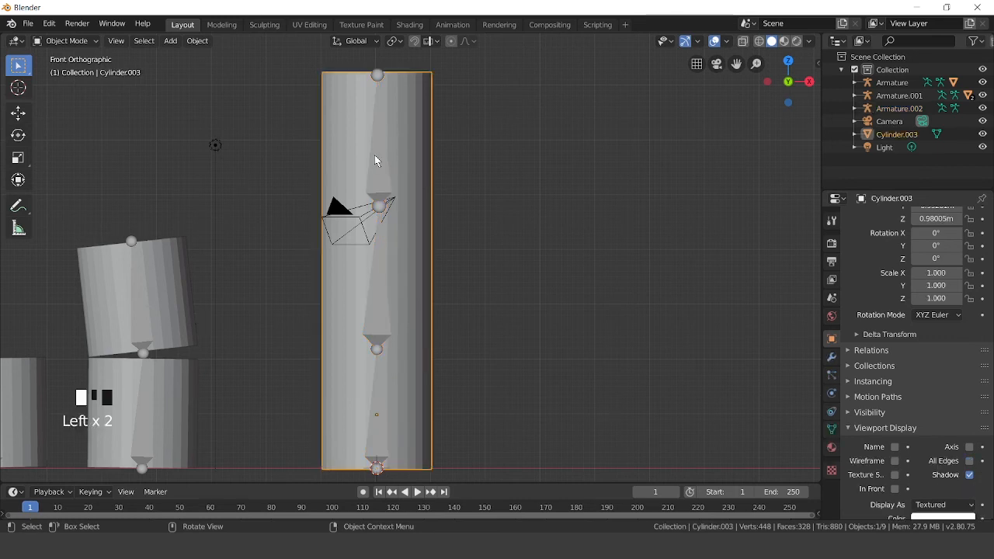
{"action": "left_click", "coordinate": [461, 133]}
{"action": "left_click", "coordinate": [422, 132]}
{"action": "left_click", "coordinate": [382, 168], "text": "shift"}
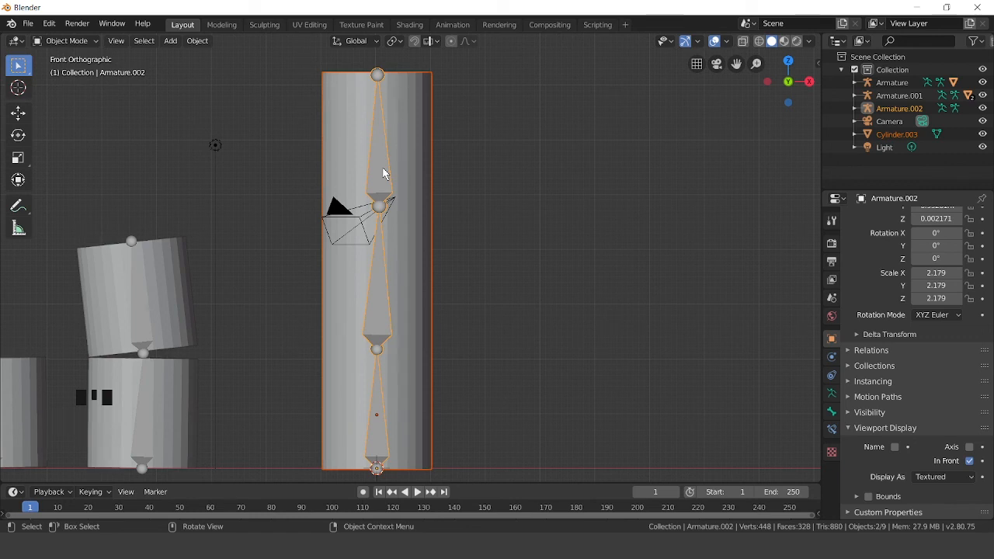
{"action": "left_click", "coordinate": [464, 131]}
Select the tall cylinder and add its armature to the selection, parenting the cylinder to the armature With Automatic Weights.
{"action": "left_click", "coordinate": [426, 136]}
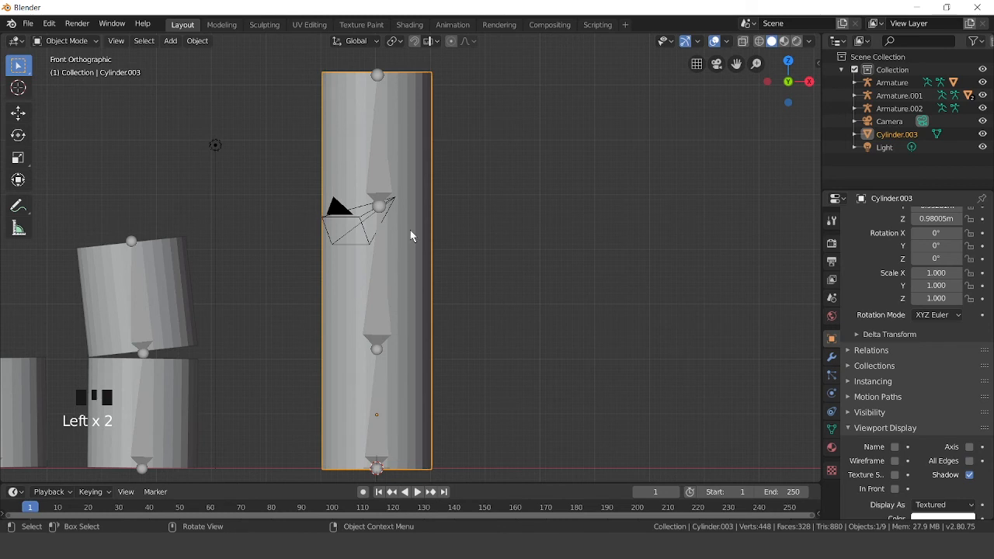
{"action": "left_click", "coordinate": [381, 188], "text": "shift"}
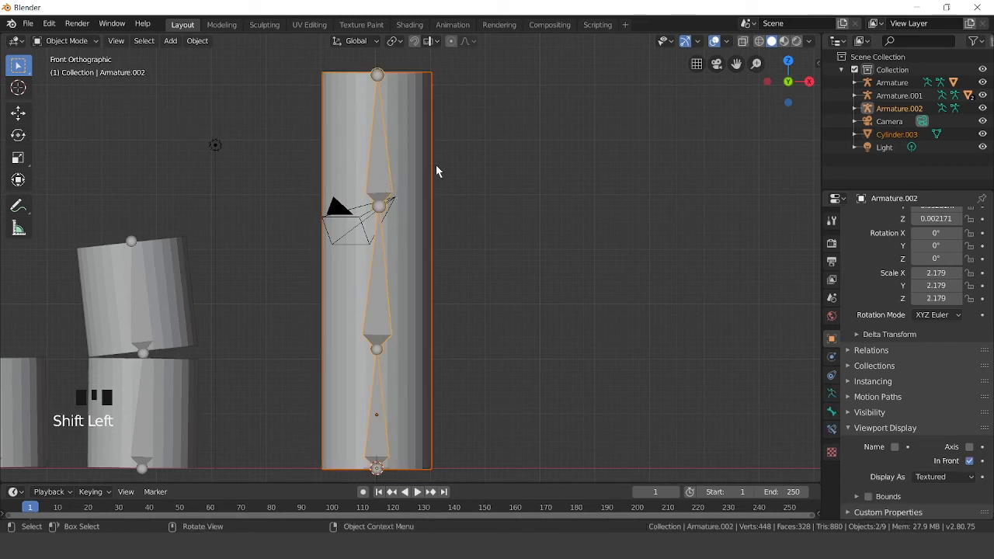
{"action": "key", "text": "ctrl+p"}
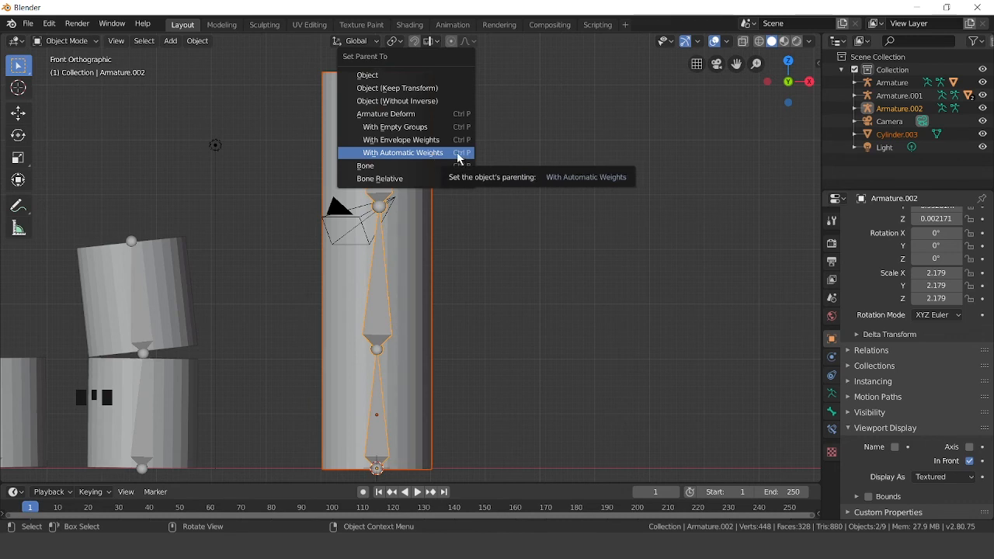
{"action": "left_click", "coordinate": [457, 155]}
Switch the armature to Pose Mode and rotate its top bone clockwise to bend the cylinder's upper segment.
{"action": "left_click", "coordinate": [64, 41]}
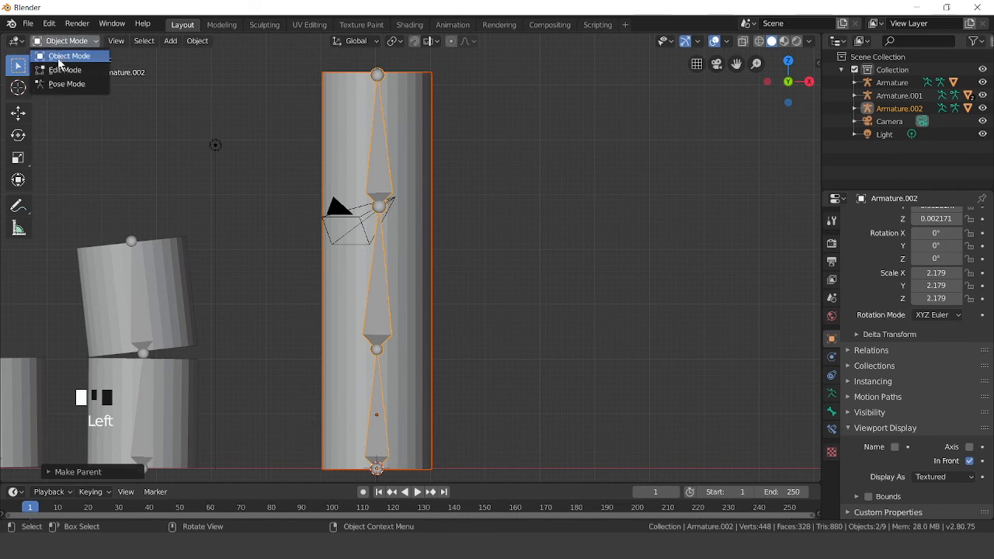
{"action": "left_click", "coordinate": [66, 83]}
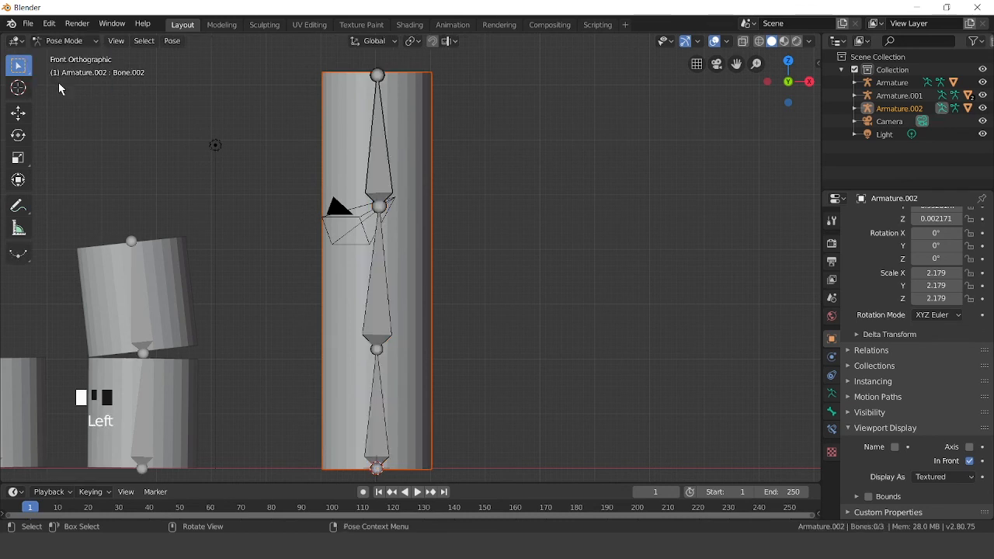
{"action": "left_click", "coordinate": [374, 160]}
{"action": "left_click", "coordinate": [500, 167]}
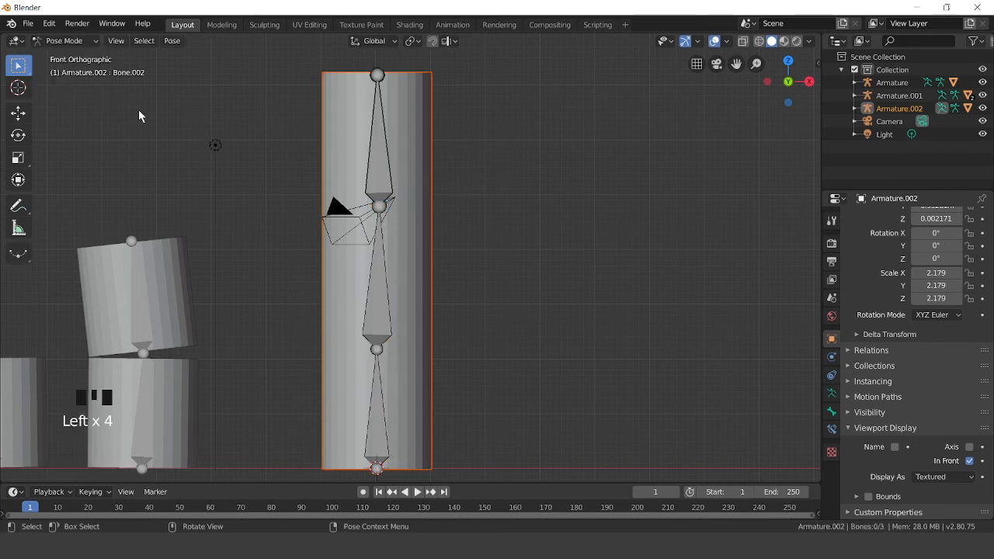
{"action": "left_click", "coordinate": [70, 41]}
{"action": "left_click", "coordinate": [379, 109]}
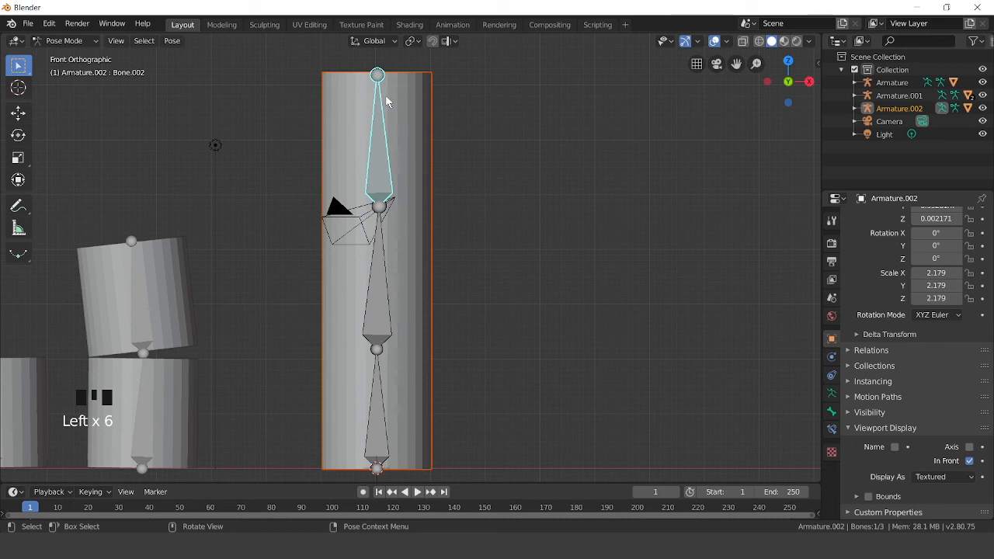
{"action": "key", "text": "r"}
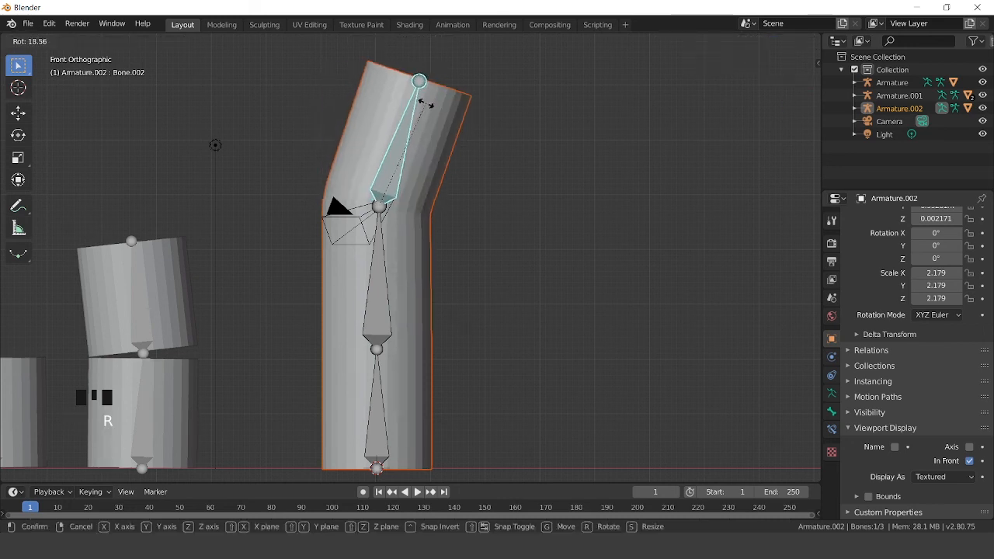
{"action": "left_click", "coordinate": [437, 118]}
Rotate the middle bone counterclockwise and the top bone slightly clockwise to pose the tall cylinder in an S-shaped bend.
{"action": "left_click", "coordinate": [381, 265]}
{"action": "key", "text": "r"}
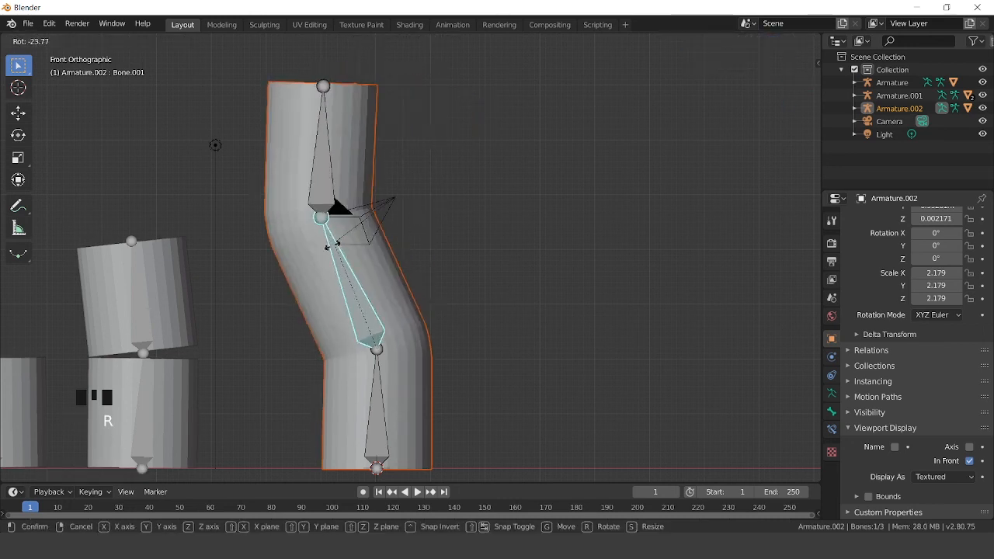
{"action": "left_click", "coordinate": [311, 160]}
{"action": "key", "text": "r"}
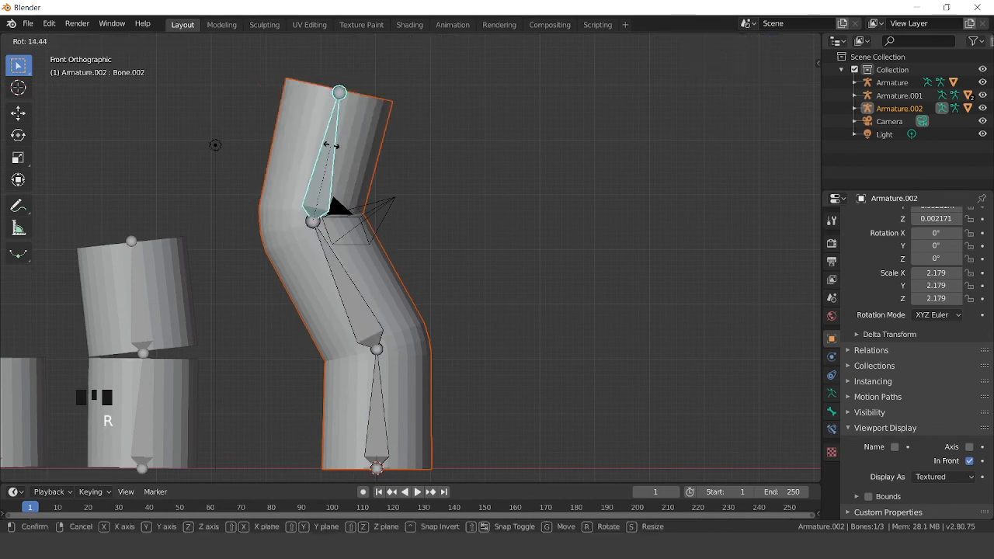
{"action": "left_click", "coordinate": [326, 141]}
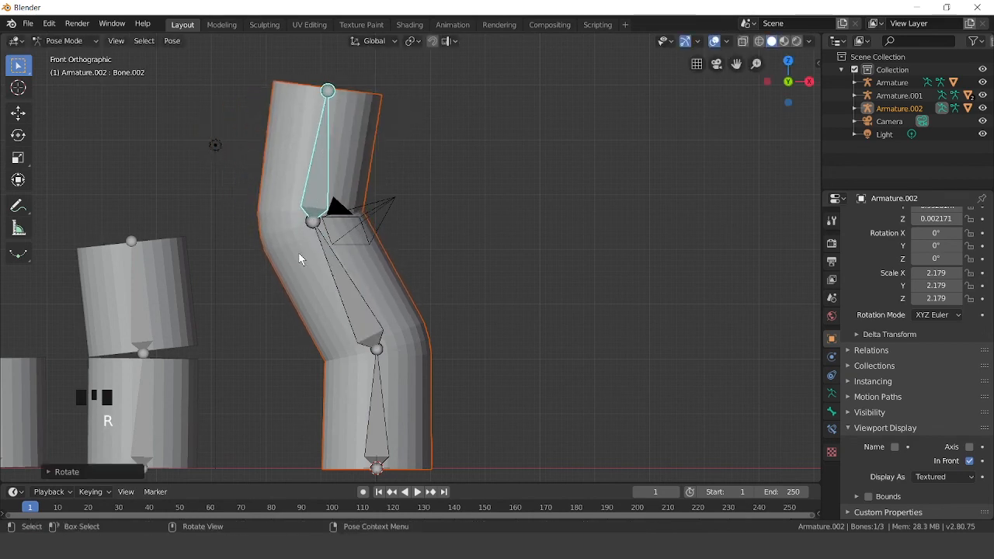
Swing the top bone back and forth to test the upper bend, leaving it tilted slightly further clockwise.
{"action": "scroll", "coordinate": [284, 168], "scroll_direction": "up", "scroll_amount": 4}
{"action": "middle_click_drag", "start_coordinate": [283, 169], "coordinate": [466, 272], "text": "shift"}
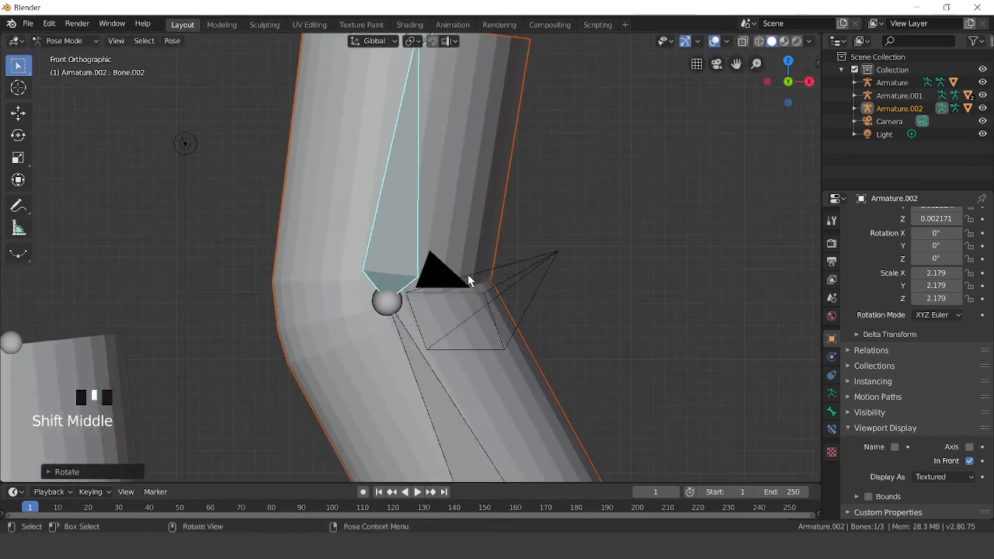
{"action": "scroll", "coordinate": [419, 171], "scroll_direction": "down", "scroll_amount": 2}
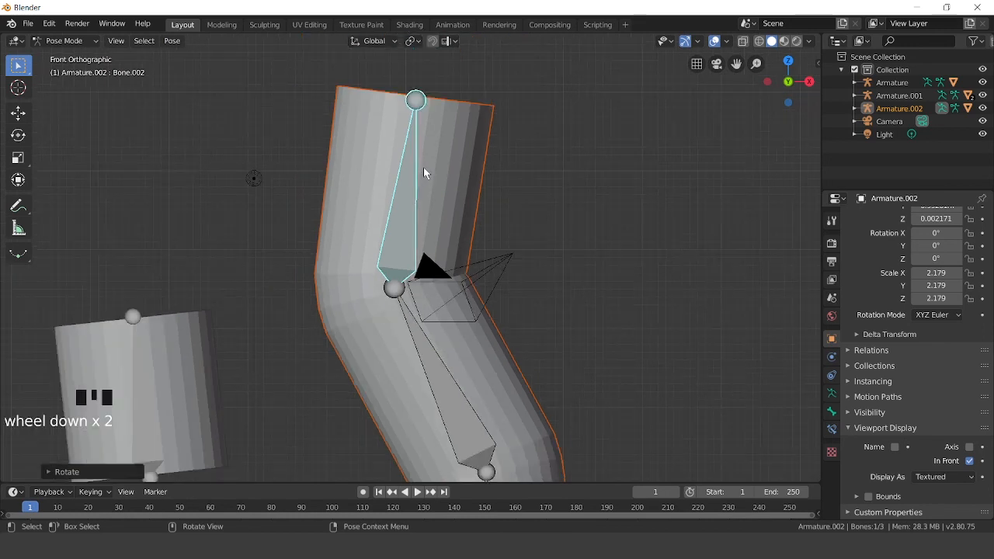
{"action": "key", "text": "r"}
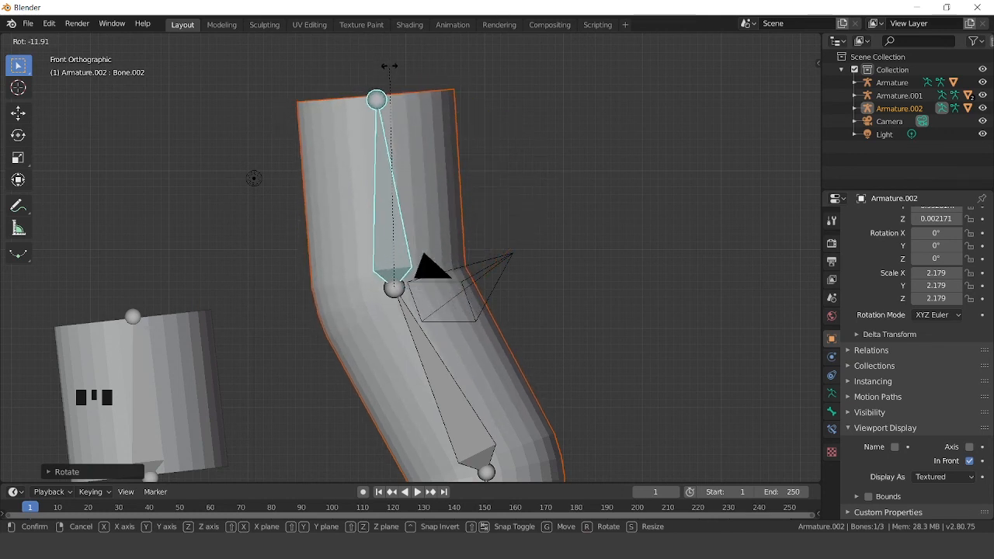
{"action": "left_click", "coordinate": [460, 197]}
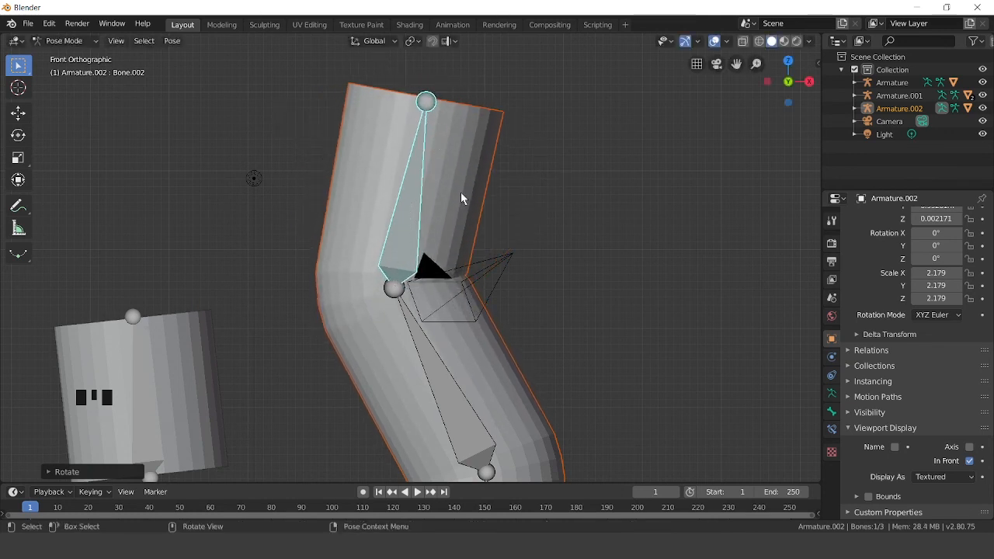
Rotate the middle bone strongly clockwise so the tall cylinder arches over with its top segment nearly horizontal.
{"action": "scroll", "coordinate": [461, 198], "scroll_direction": "down", "scroll_amount": 4}
{"action": "left_click", "coordinate": [420, 318]}
{"action": "key", "text": "r"}
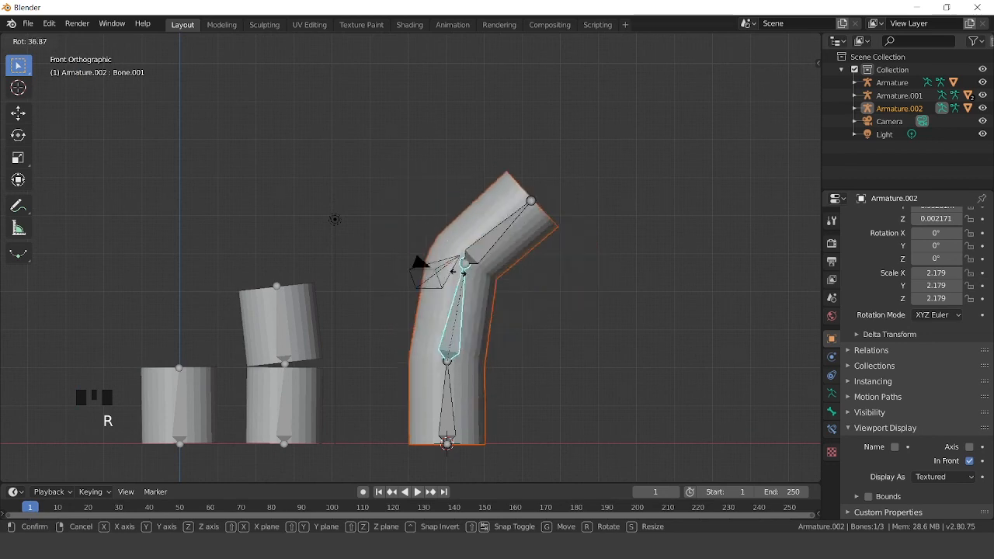
{"action": "left_click", "coordinate": [487, 302]}
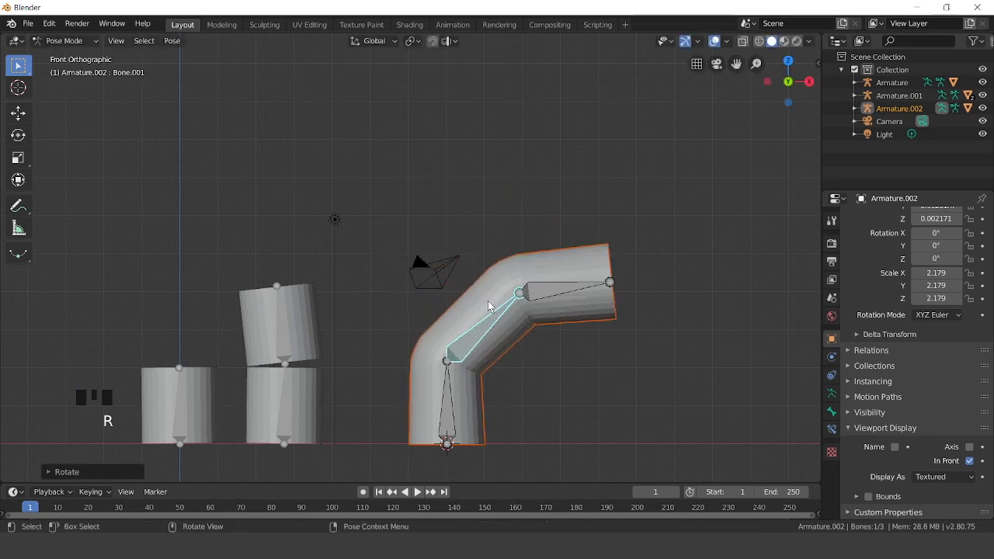
{"action": "scroll", "coordinate": [487, 302], "scroll_direction": "down", "scroll_amount": 2}
{"action": "scroll", "coordinate": [488, 302], "scroll_direction": "up", "scroll_amount": 2}
{"action": "scroll", "coordinate": [487, 300], "scroll_direction": "up", "scroll_amount": 2}
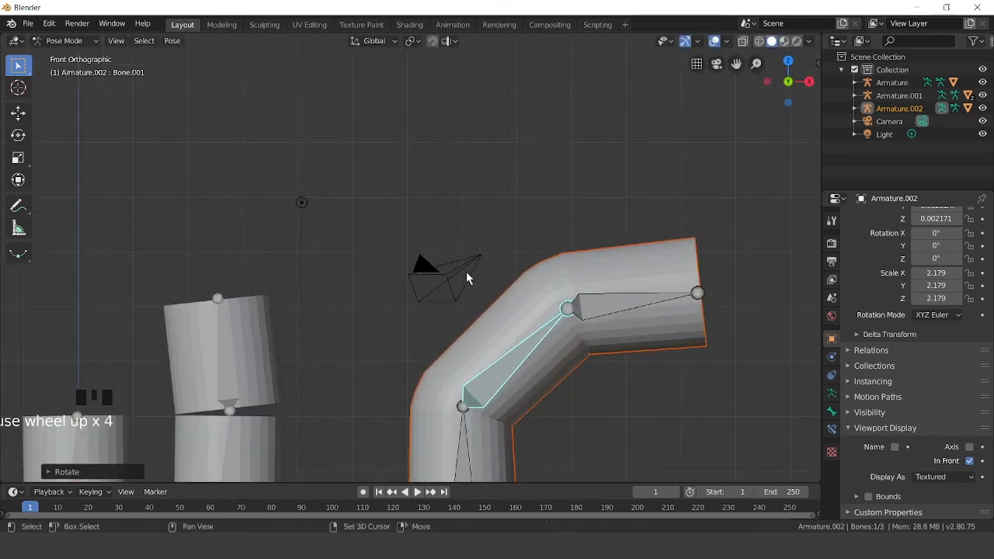
{"action": "middle_click_drag", "start_coordinate": [466, 271], "coordinate": [553, 193], "text": "shift"}
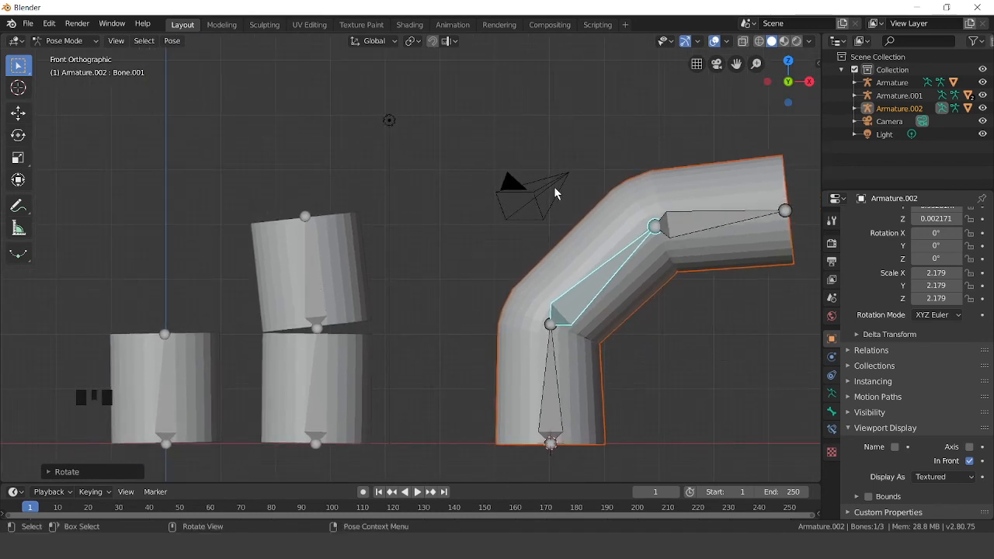